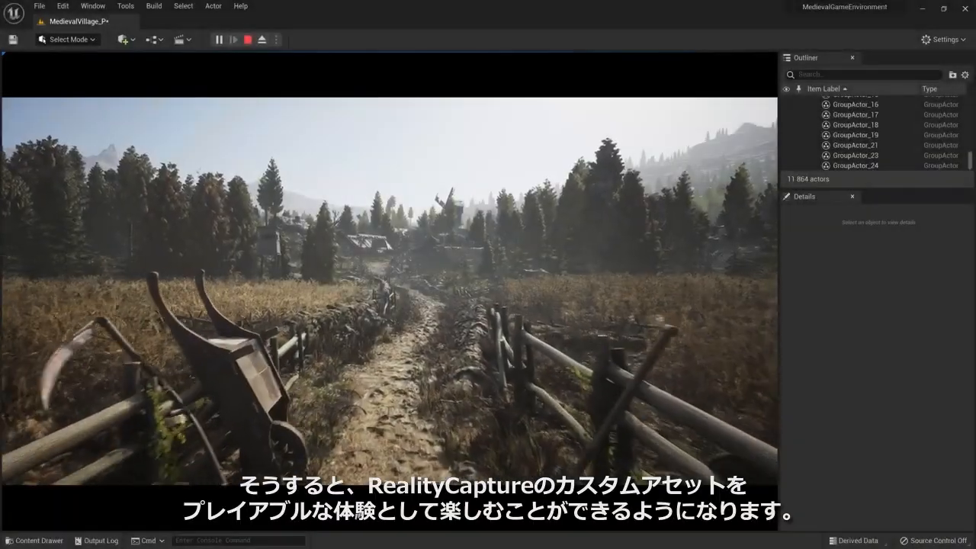
key(w)
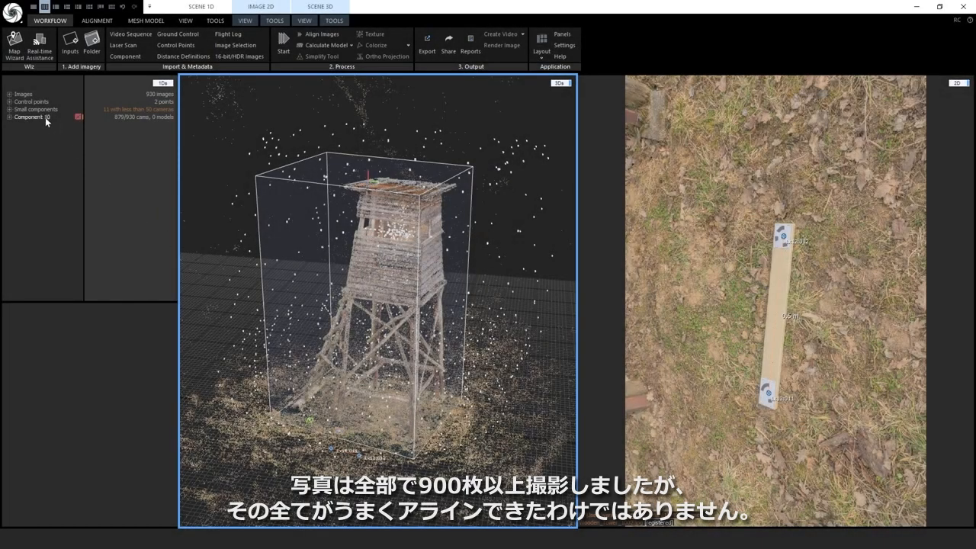
Step: Expand the small components, open the Detect Markers tool, and open DistanceDefinition.txt from the [2]Scale folder
click(9, 110)
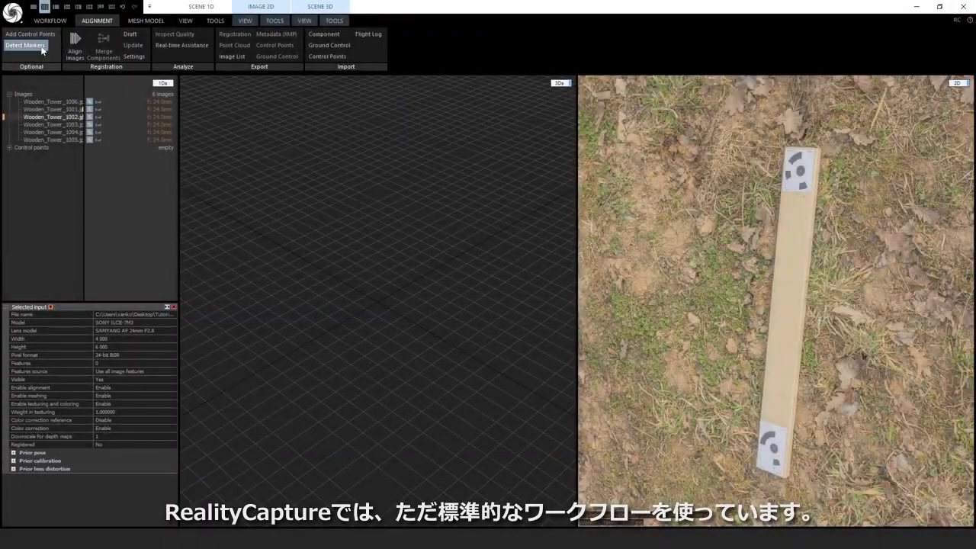
click(30, 45)
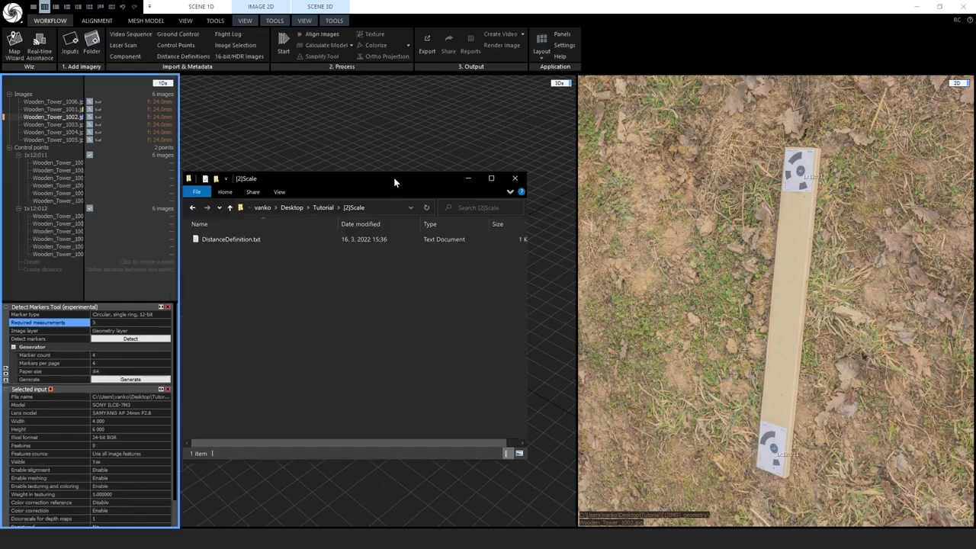
double_click(253, 239)
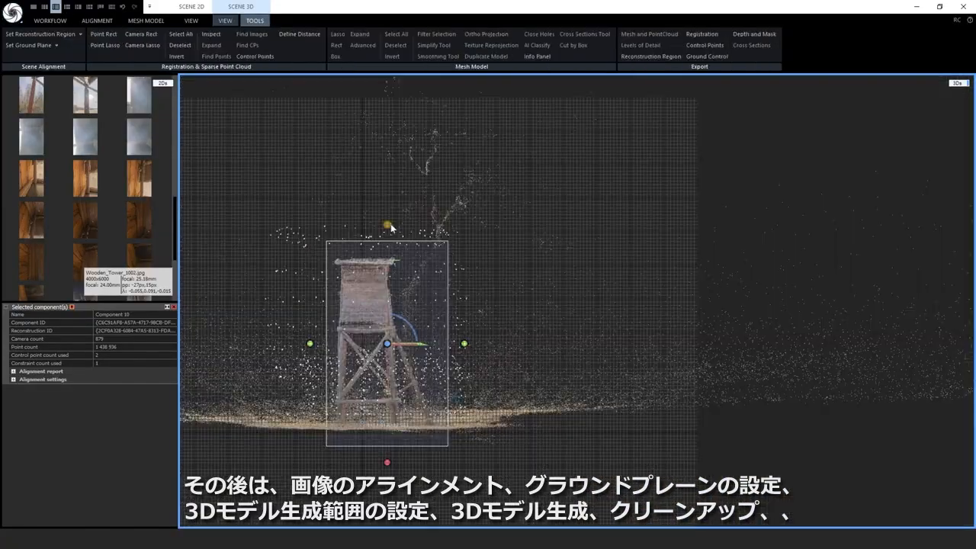
Step: Lower the upper face of the reconstruction region toward the tower's roof
drag(388, 227, 389, 236)
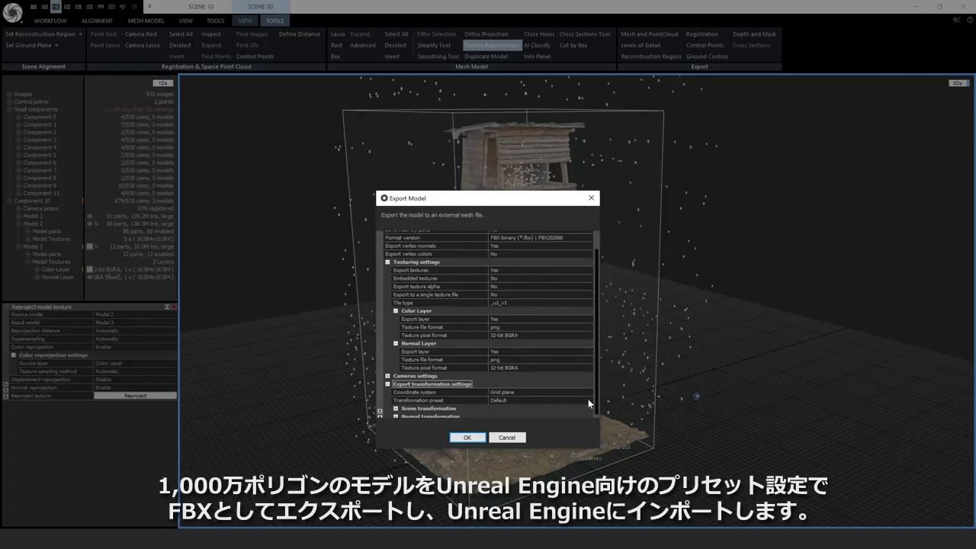
Step: Set the FBX export's transformation preset to Maya + Arnold, Unreal
click(589, 400)
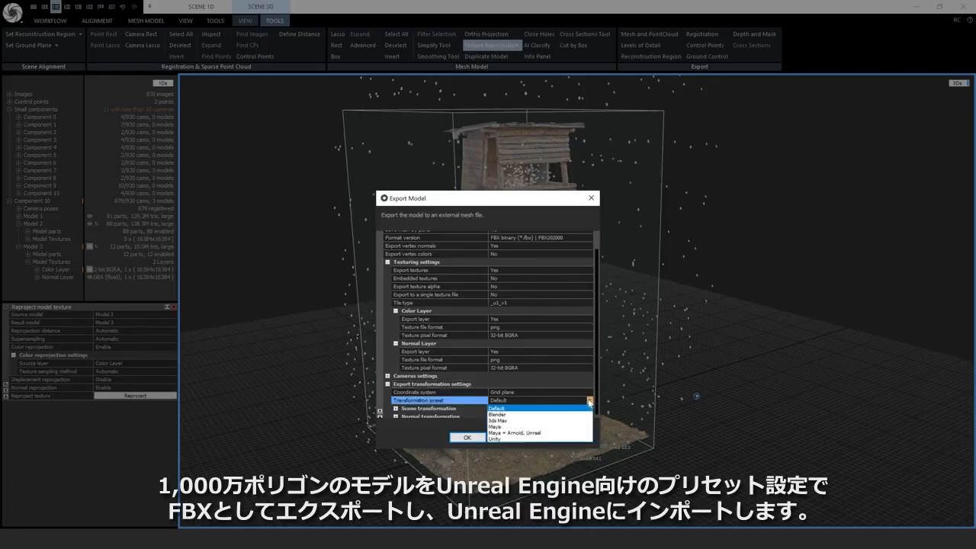
click(534, 432)
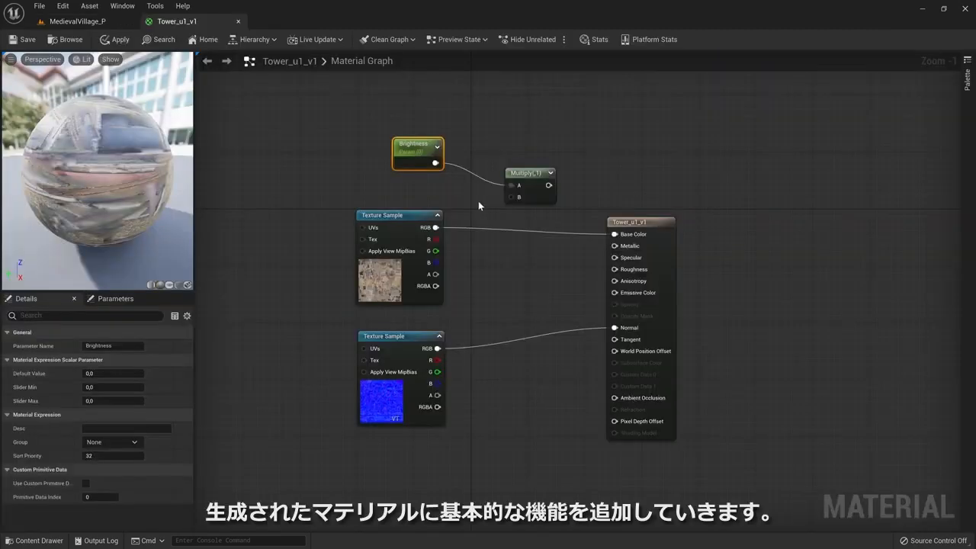
Step: Connect the RGB output of the colour Texture Sample to input B of the Multiply node in the Tower_u1_v1 material graph
drag(440, 227, 512, 196)
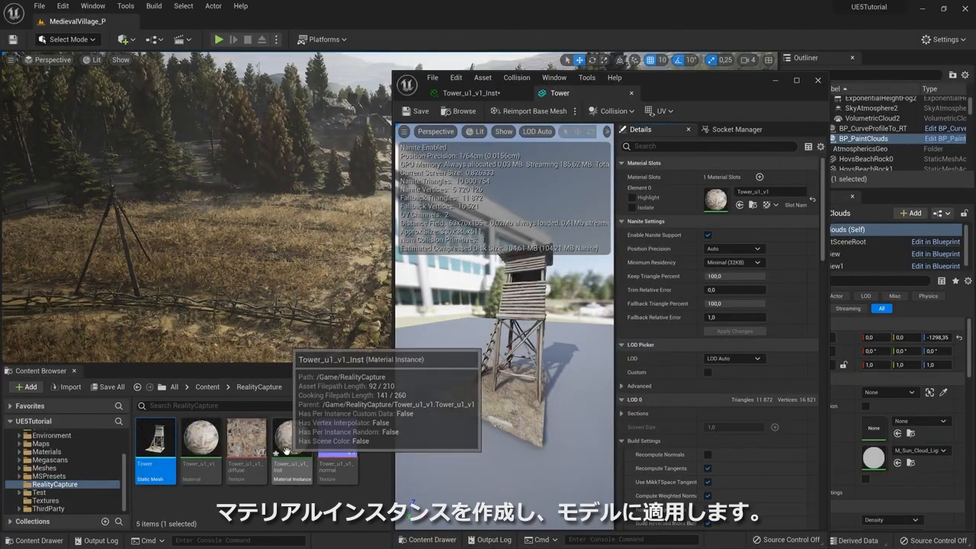
Step: Assign the Tower_u1_v1_Inst material instance to the Tower mesh's Element 0 material slot
drag(292, 449, 713, 192)
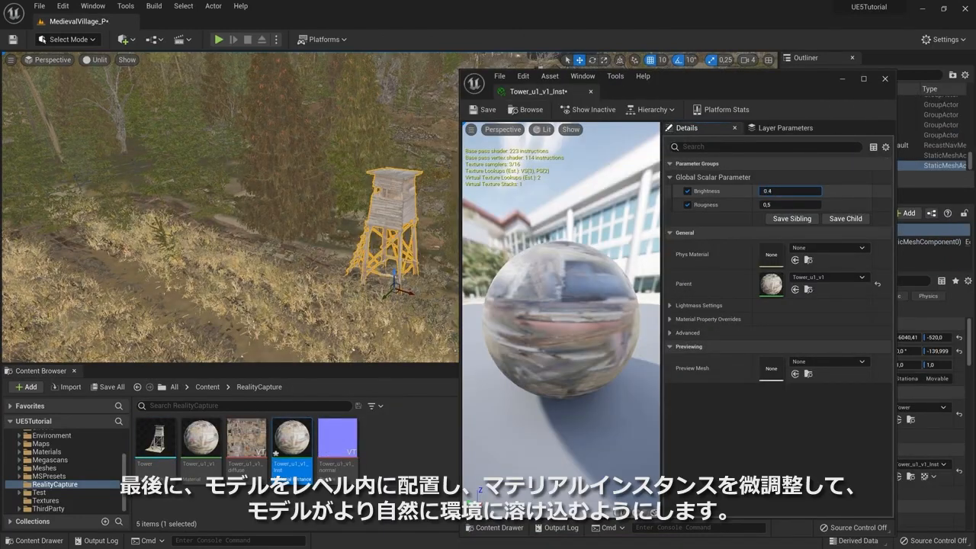
Step: Set the Brightness parameter of the tower's material instance to 0.4 and view the tower in the level
text(,4)
key(Return)
right_drag(141, 229, 214, 229)
right_drag(251, 325, 264, 324)
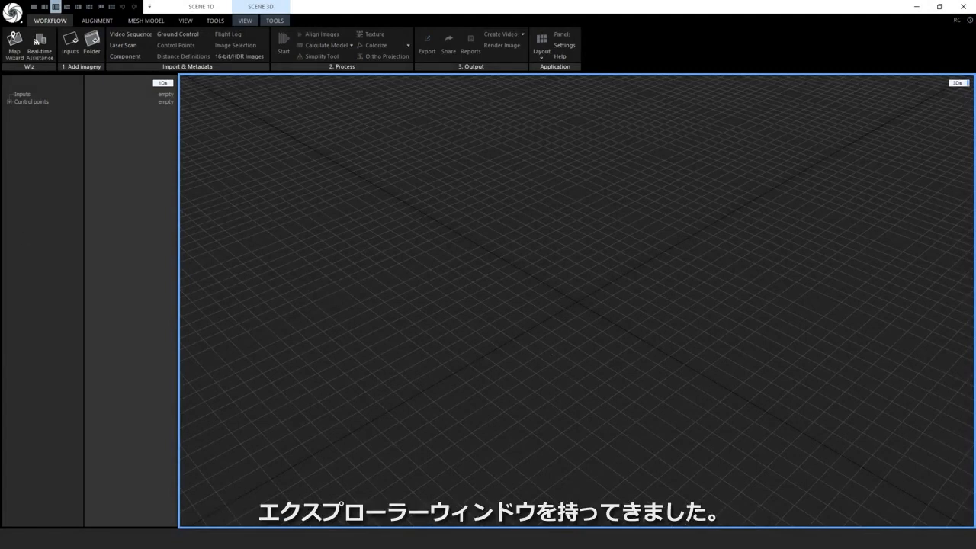
Step: Import the first six images, Wooden_Tower_1001.jpg to Wooden_Tower_1006.jpg, from the _geometry folder and put the file window away
drag(0, 221, 588, 165)
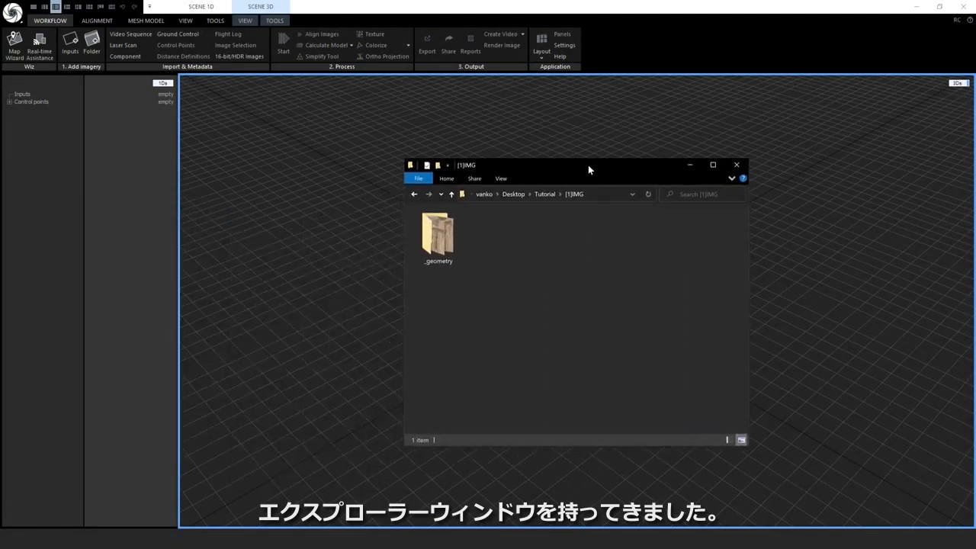
click(447, 241)
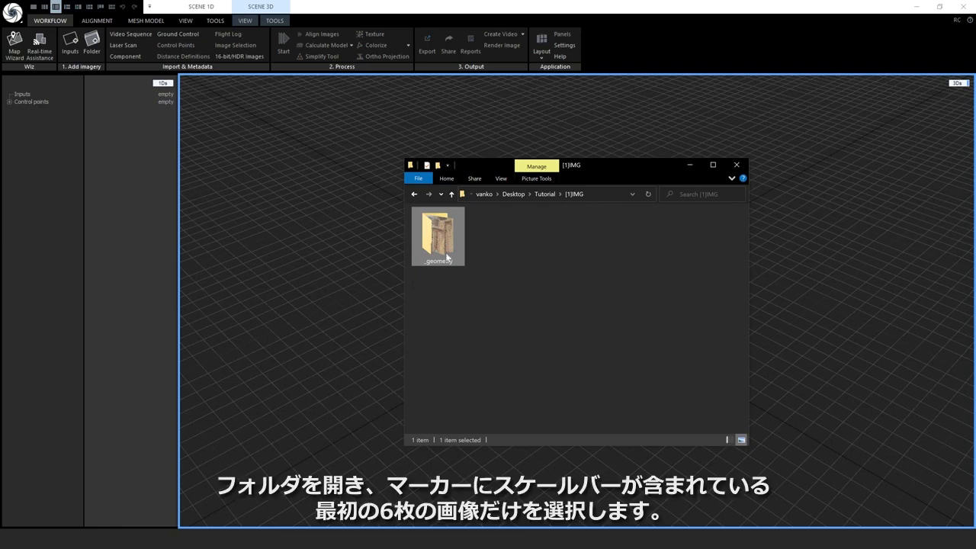
double_click(449, 252)
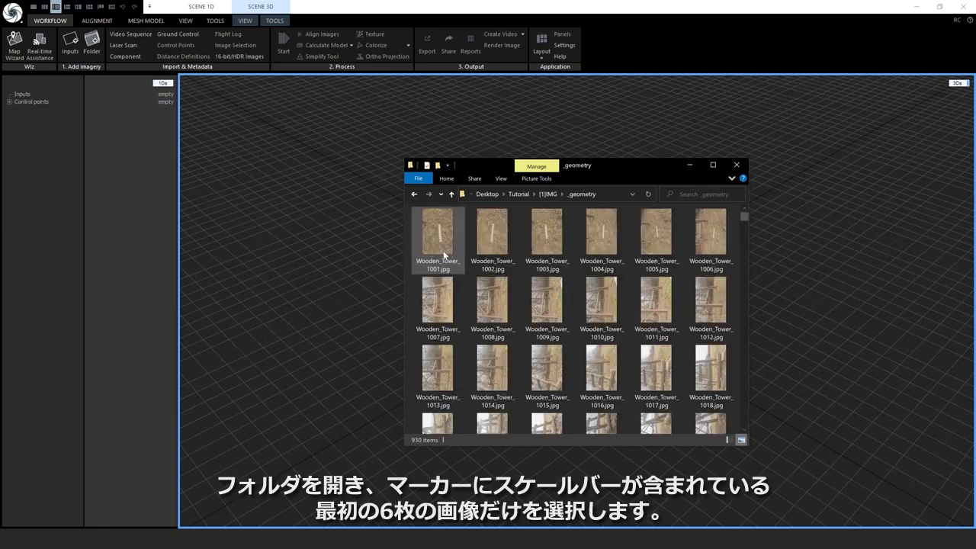
click(444, 255)
shift+click(717, 257)
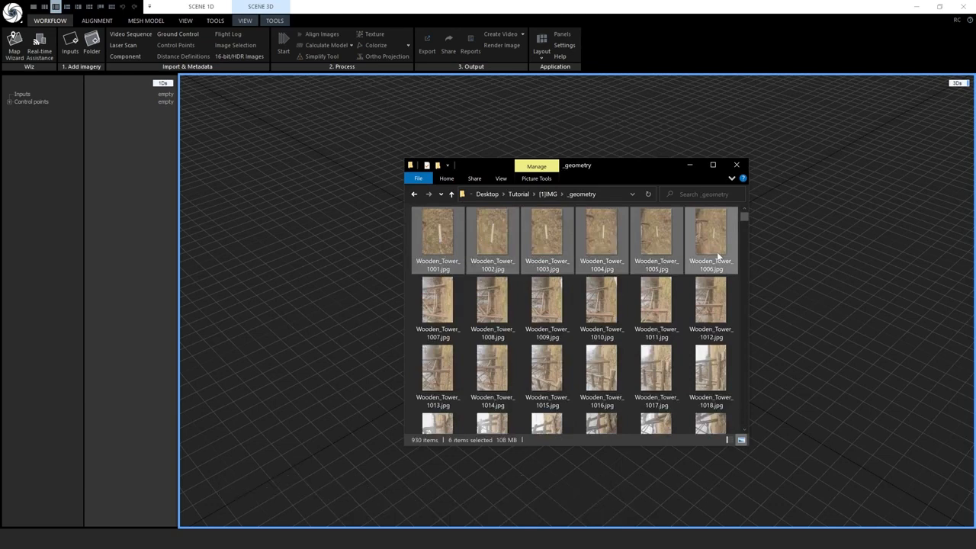
drag(717, 257, 833, 264)
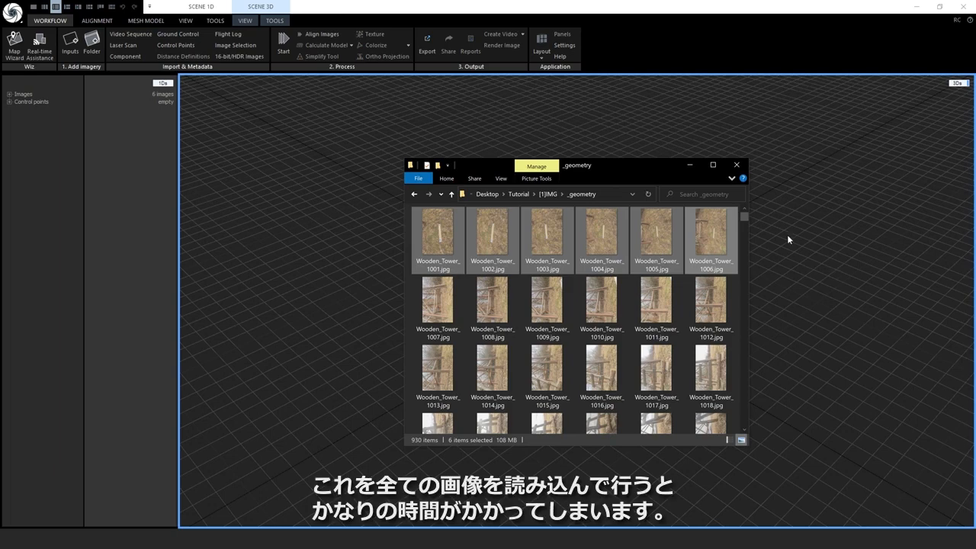
click(689, 165)
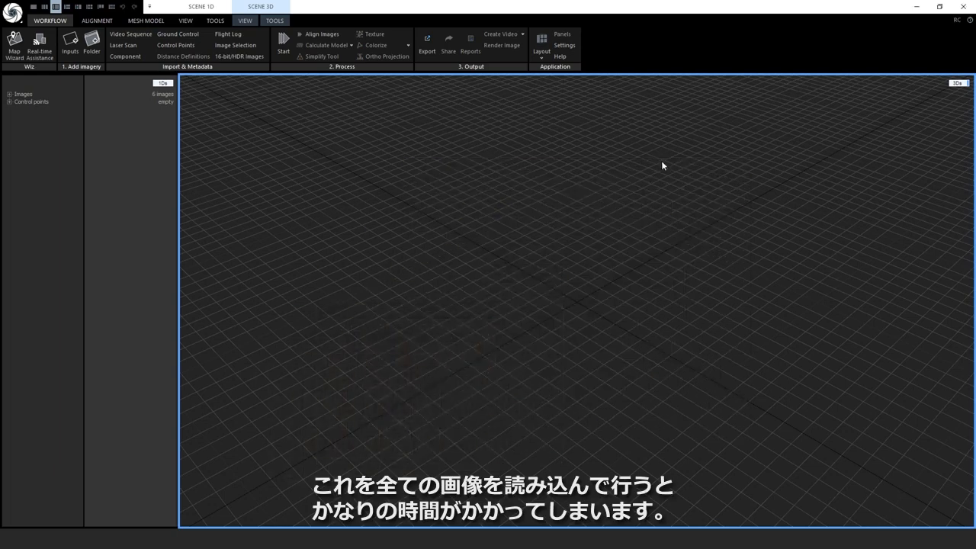
Step: Display the imported image Wooden_Tower_1002 in the 2D view, enlarged on the scale bar with its markers
click(9, 94)
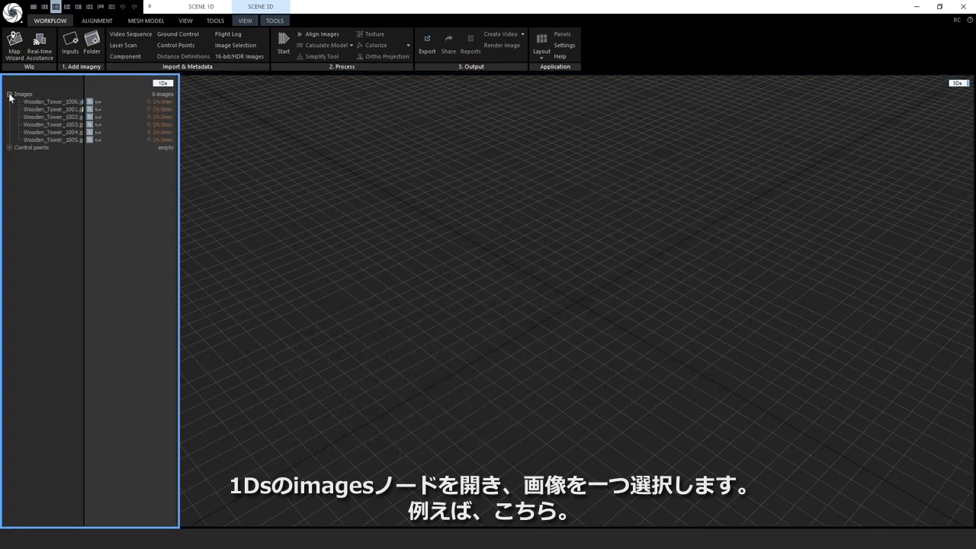
click(46, 118)
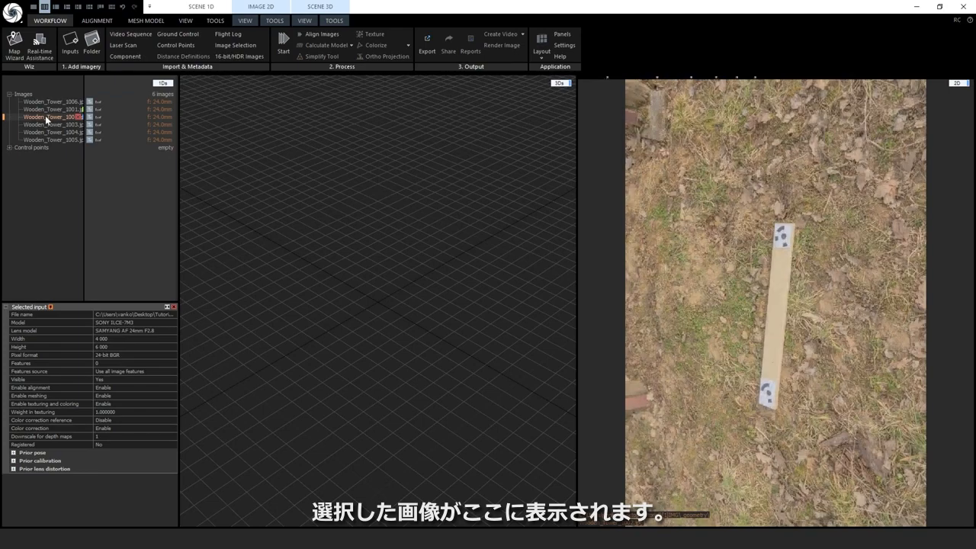
scroll(767, 327, up, 3)
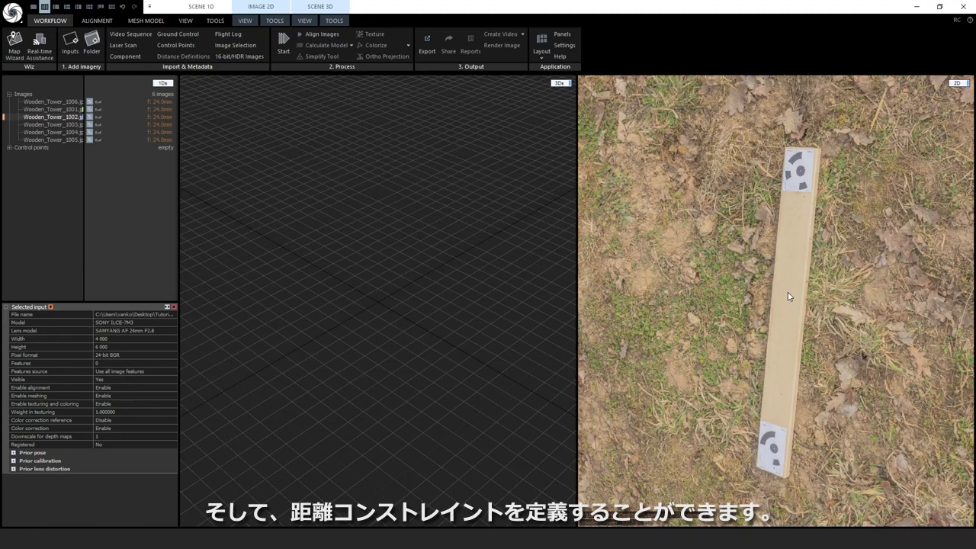
Step: Open the Detect Markers tool, show its Generator settings, and keep the marker type Circular, single ring, 12-bit
click(110, 21)
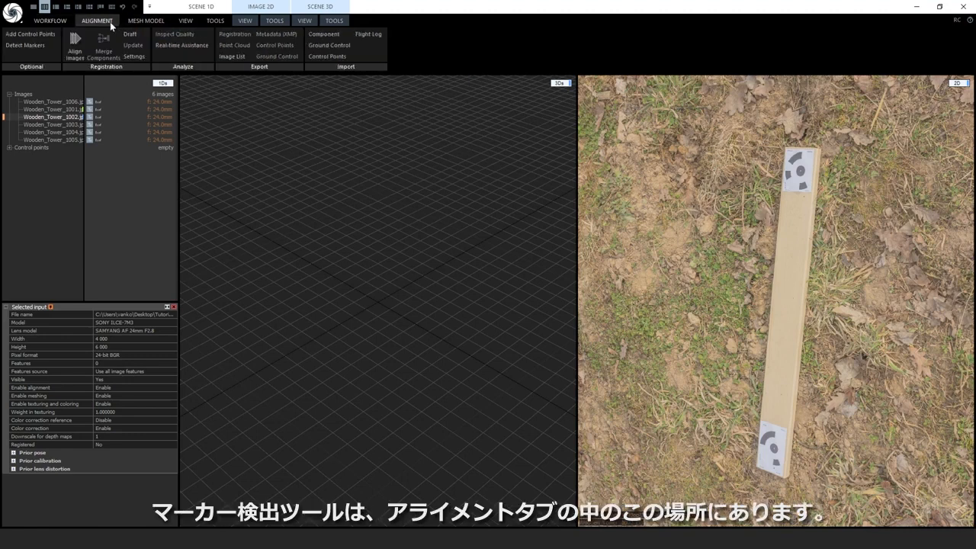
click(25, 45)
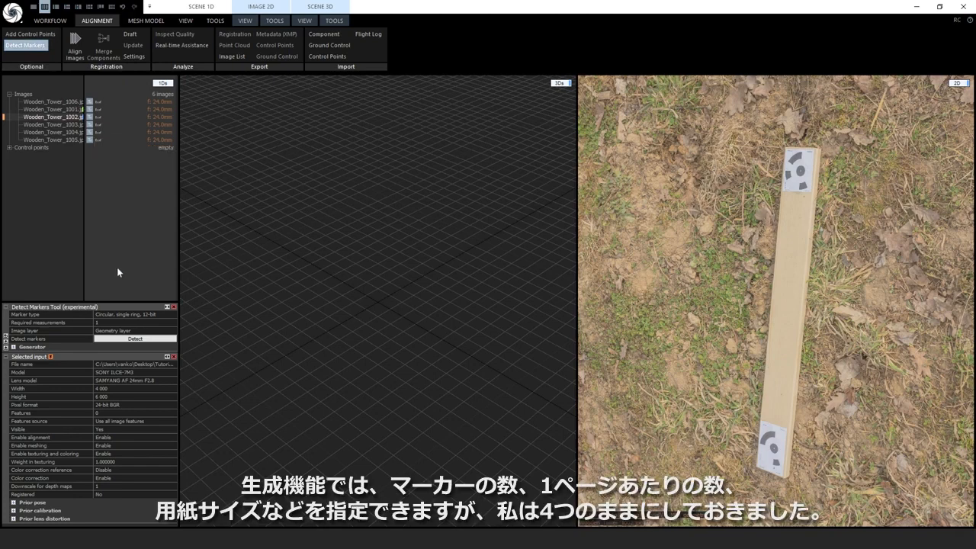
click(13, 347)
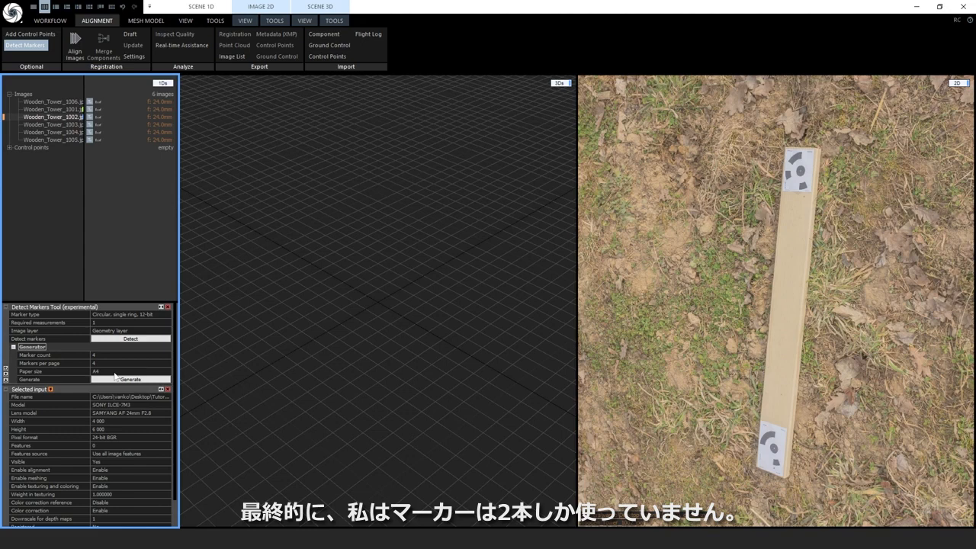
click(169, 315)
click(167, 314)
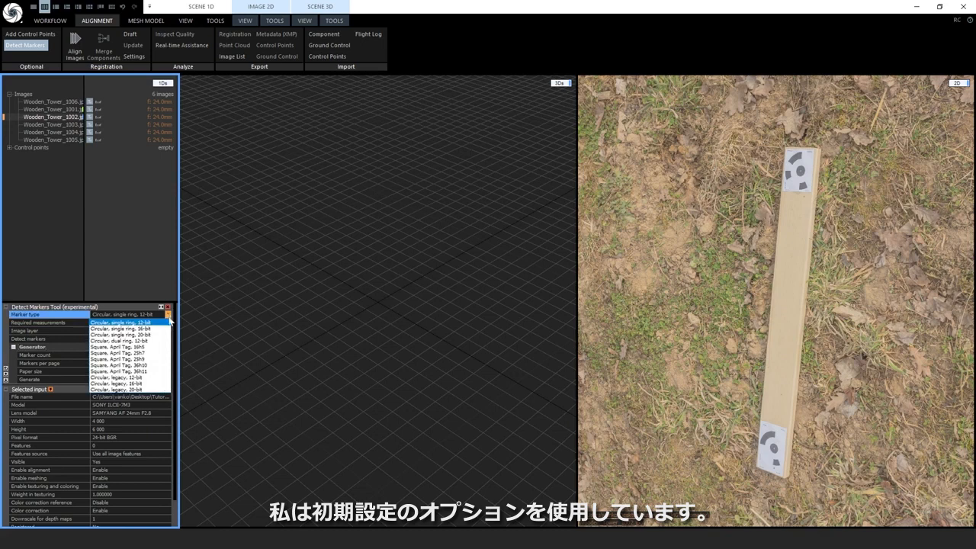
click(168, 324)
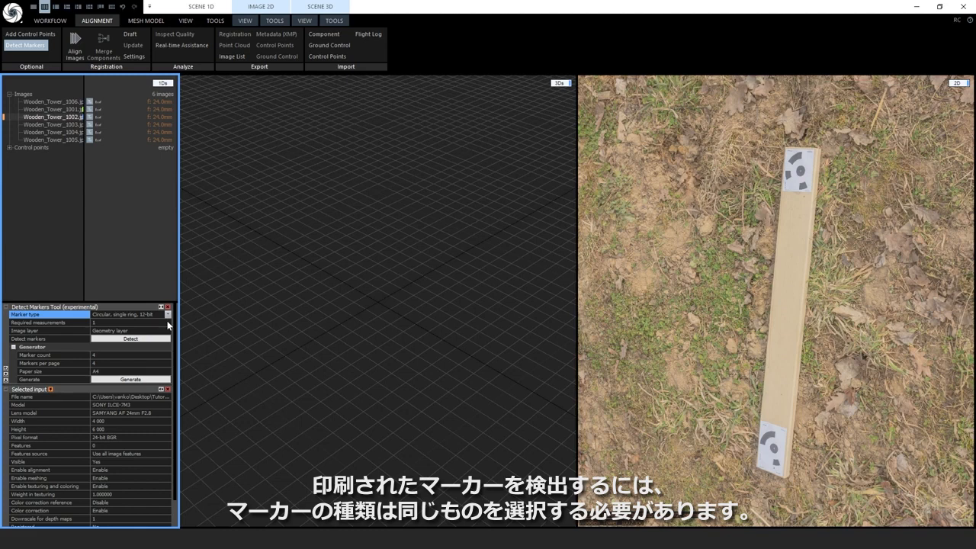
Step: Set the required measurements to 3 and detect the markers in the imported images
click(114, 324)
text(1)
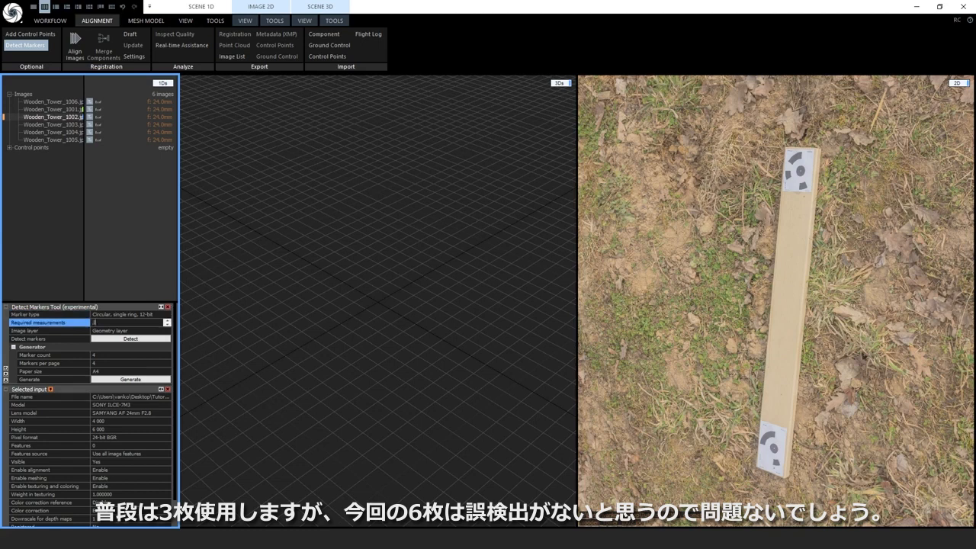
key(Return)
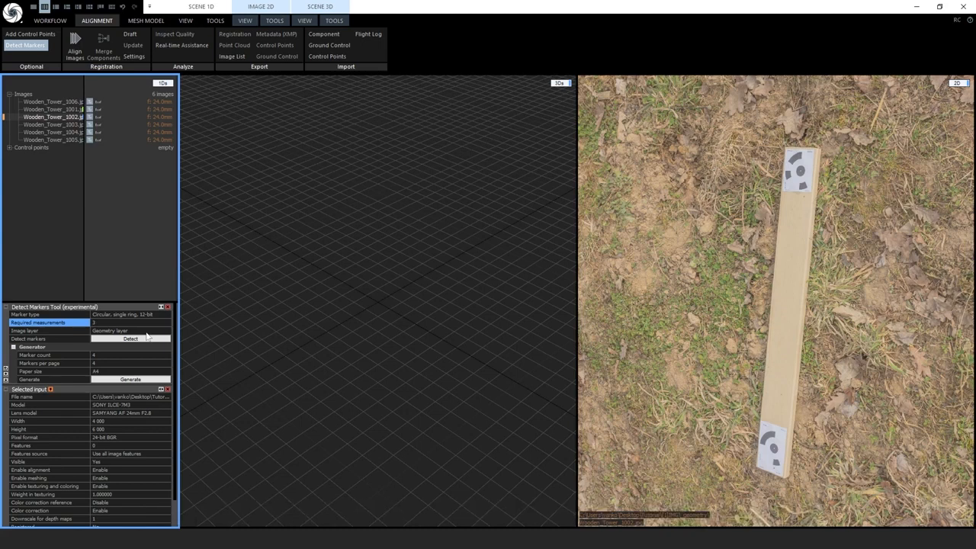
click(148, 338)
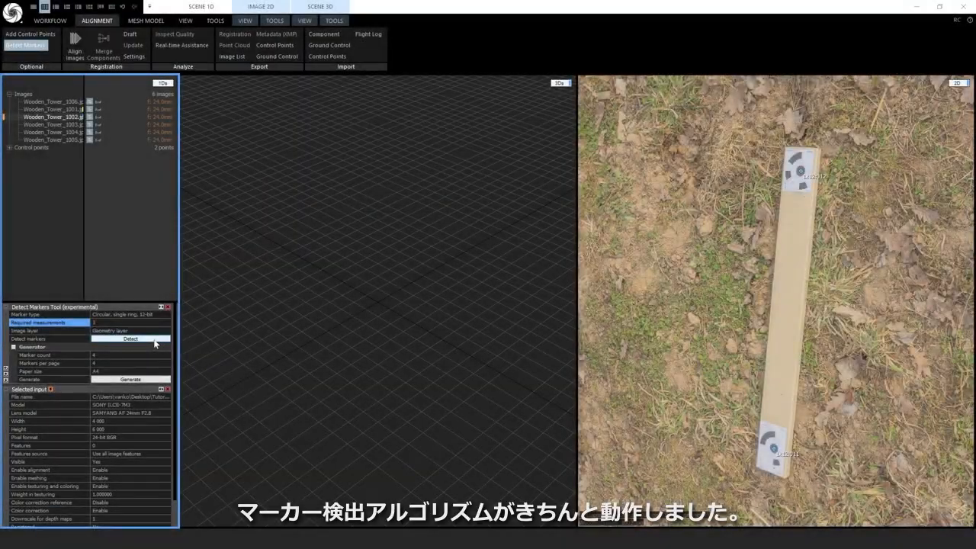
Step: Expand the control points 1x12:011 and 1x12:012 to check in which images each marker was detected
click(9, 148)
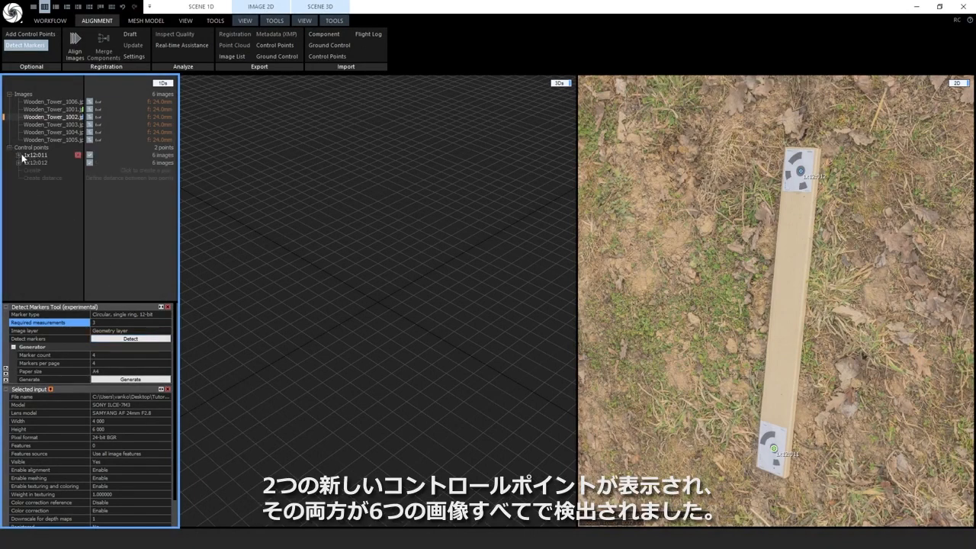
click(18, 155)
click(18, 208)
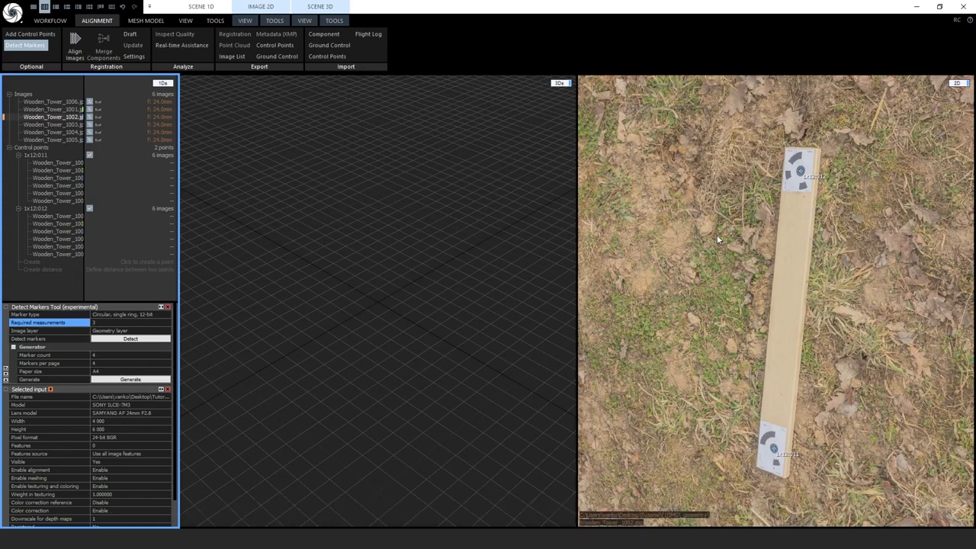
Step: Open DistanceDefinition.txt from the [2]Scale folder and examine its distance name, marker names and distance value
click(51, 20)
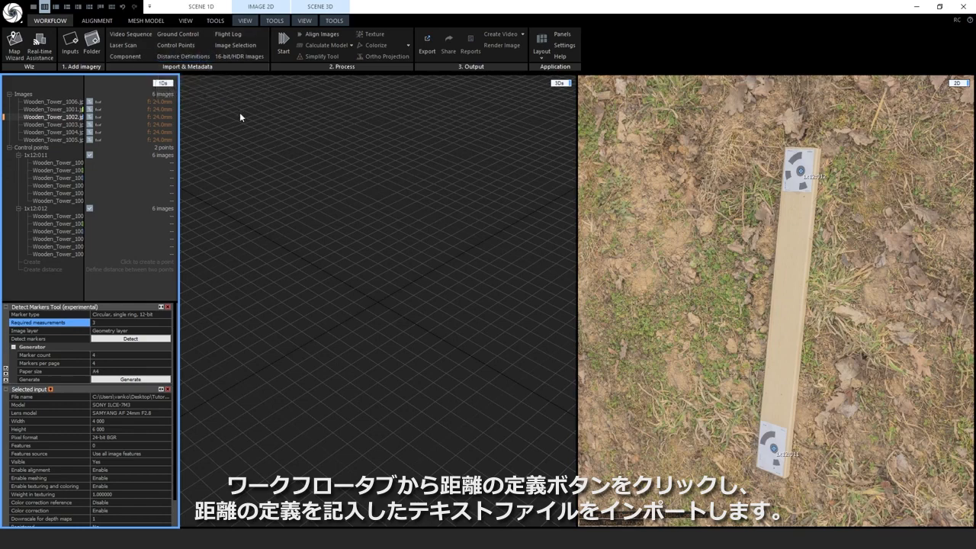
key(alt+Tab)
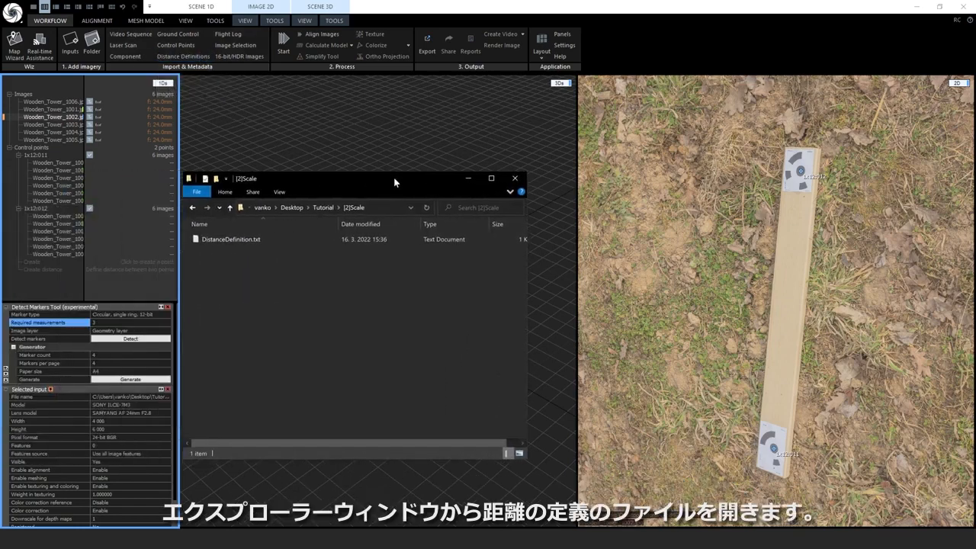
double_click(246, 239)
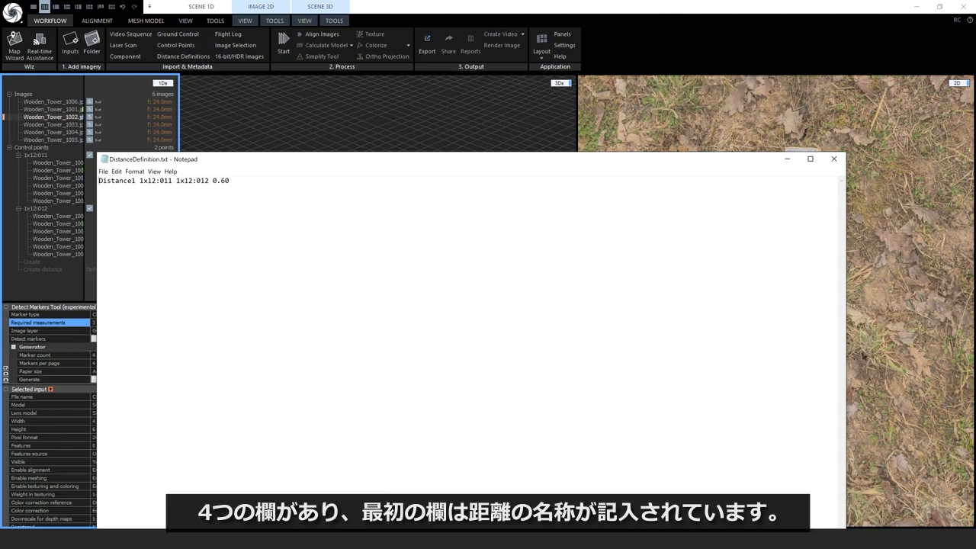
drag(99, 181, 136, 181)
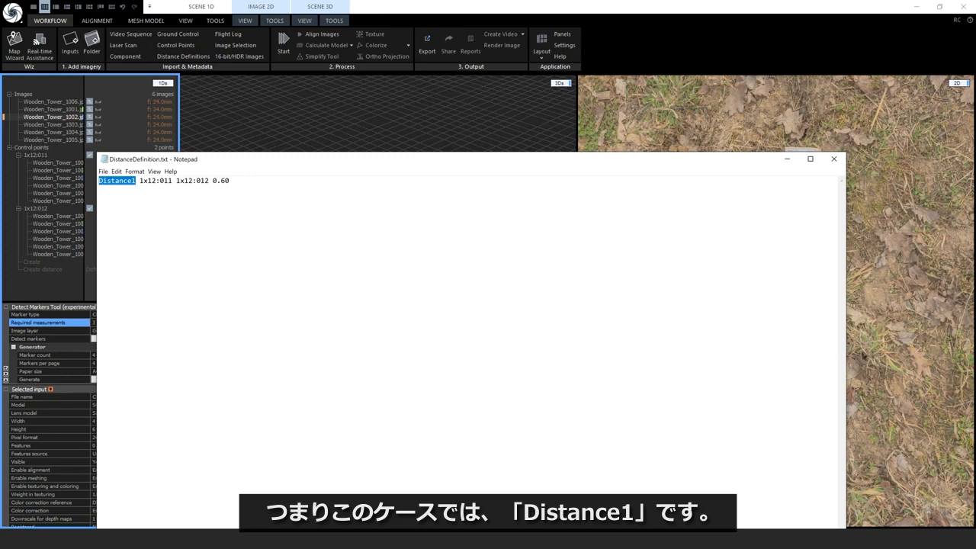
drag(140, 181, 209, 181)
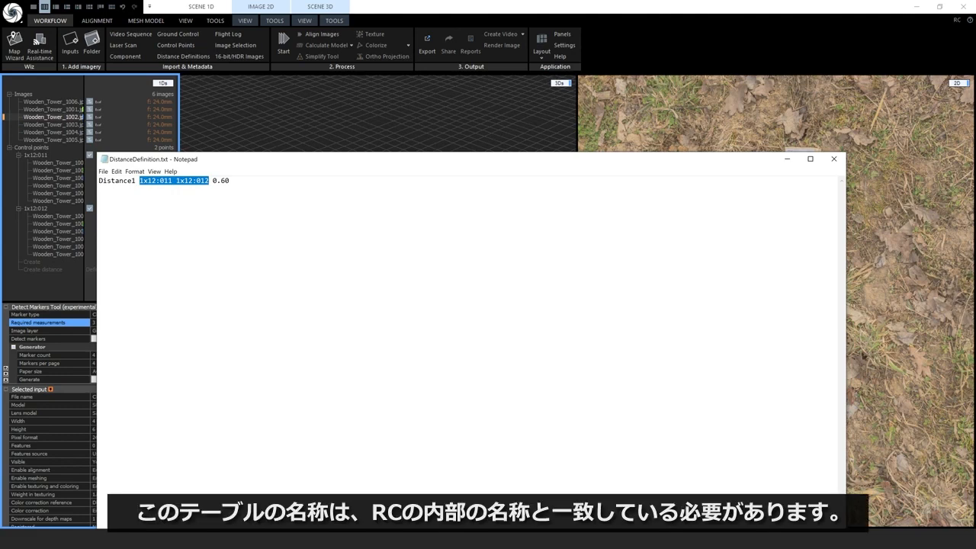
drag(213, 181, 230, 181)
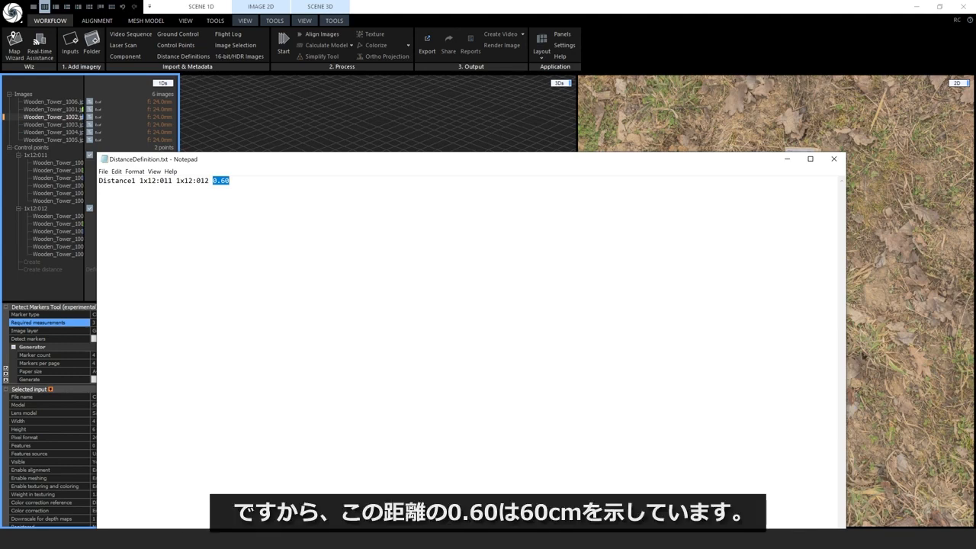
Step: Import the distance definition from DistanceDefinition.txt with a measurements accuracy of 0.001 meter, and expand the Constraints in the scene tree
click(834, 159)
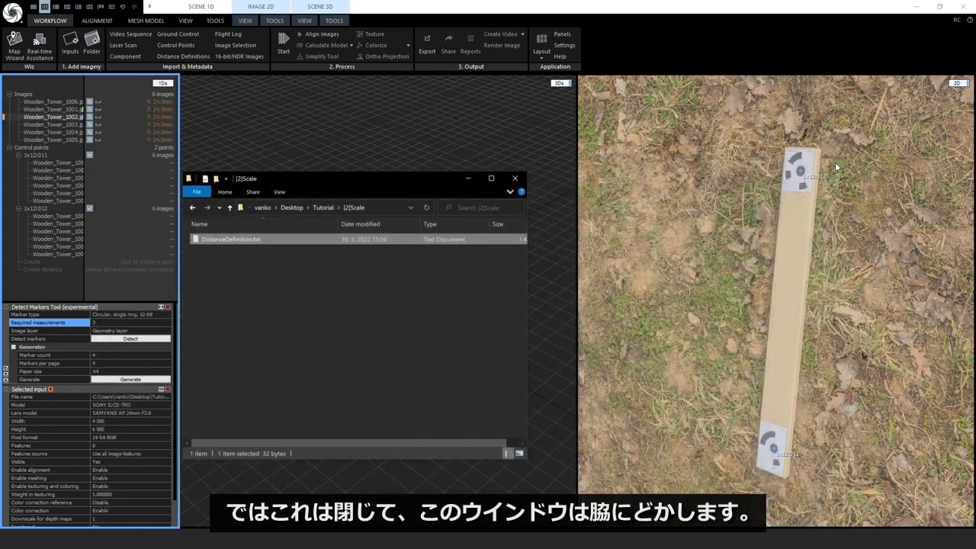
drag(395, 177, 4, 186)
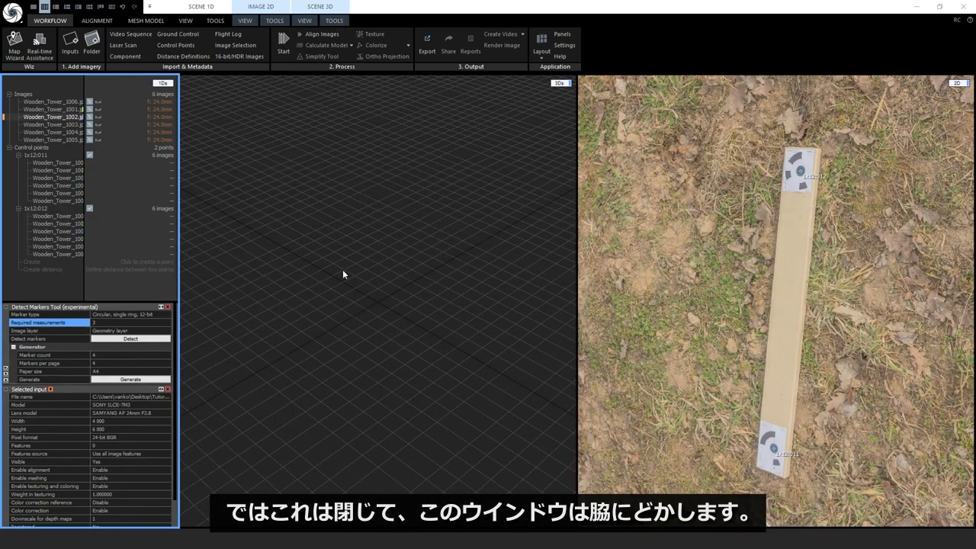
click(198, 60)
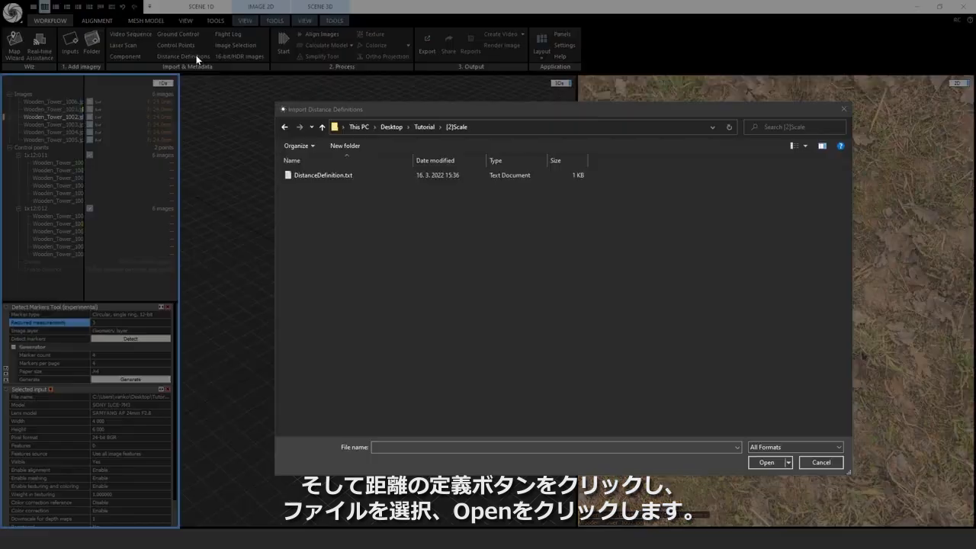
click(327, 175)
click(765, 463)
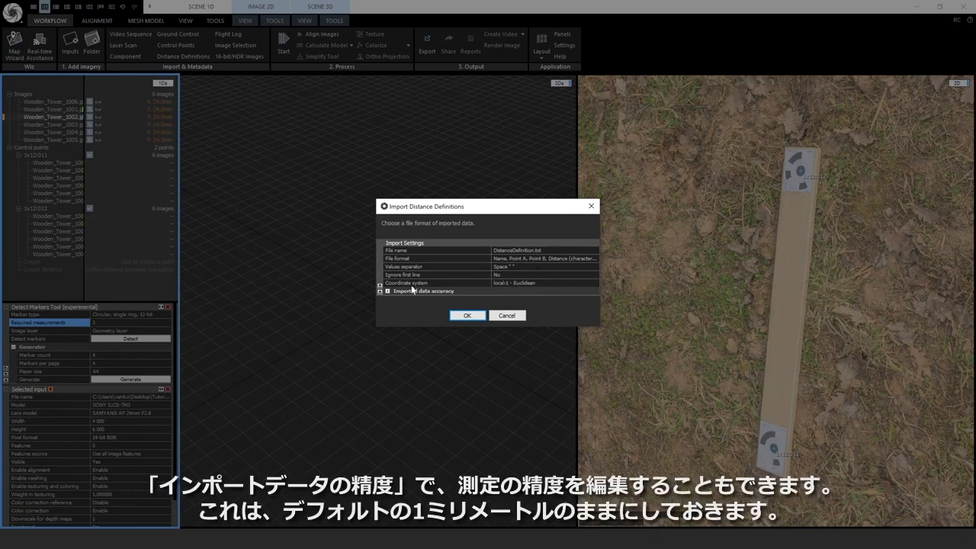
click(387, 292)
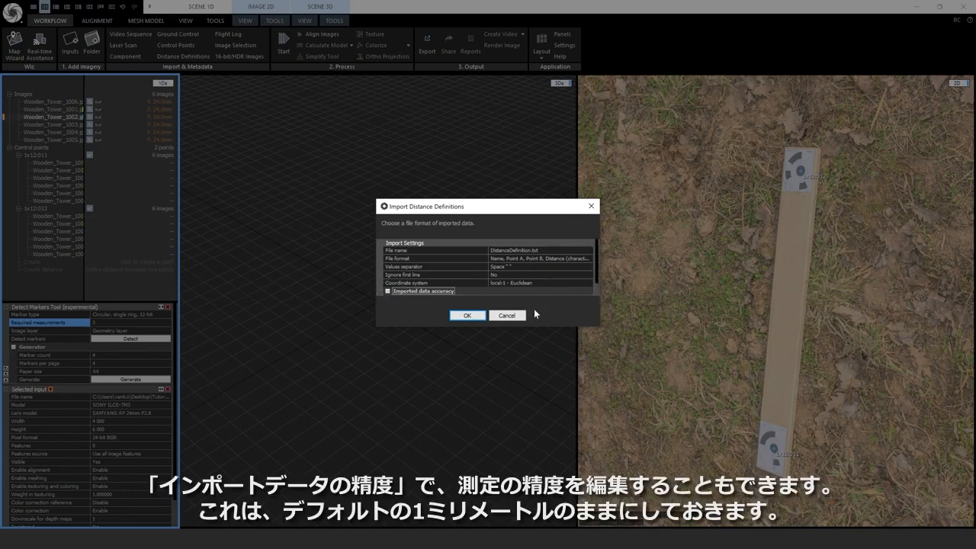
scroll(569, 285, down, 2)
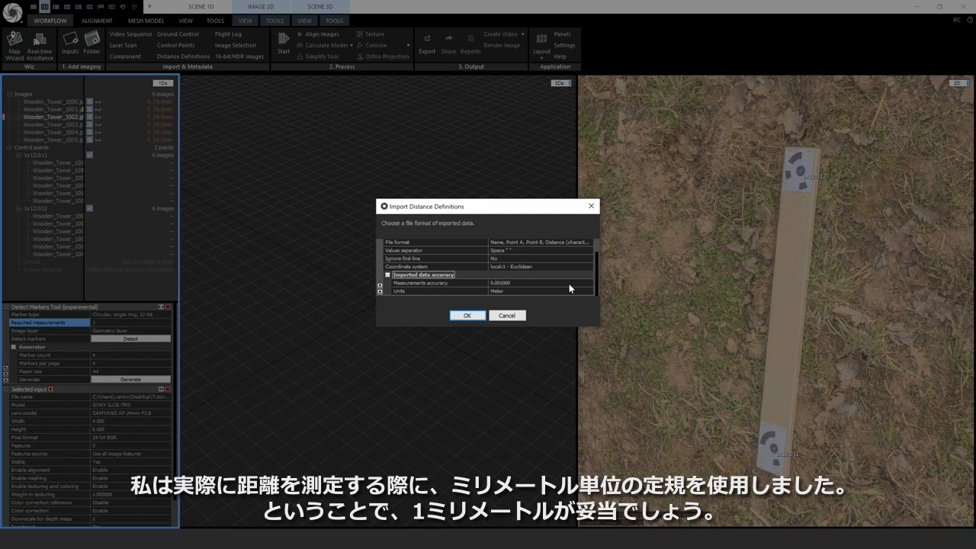
click(467, 316)
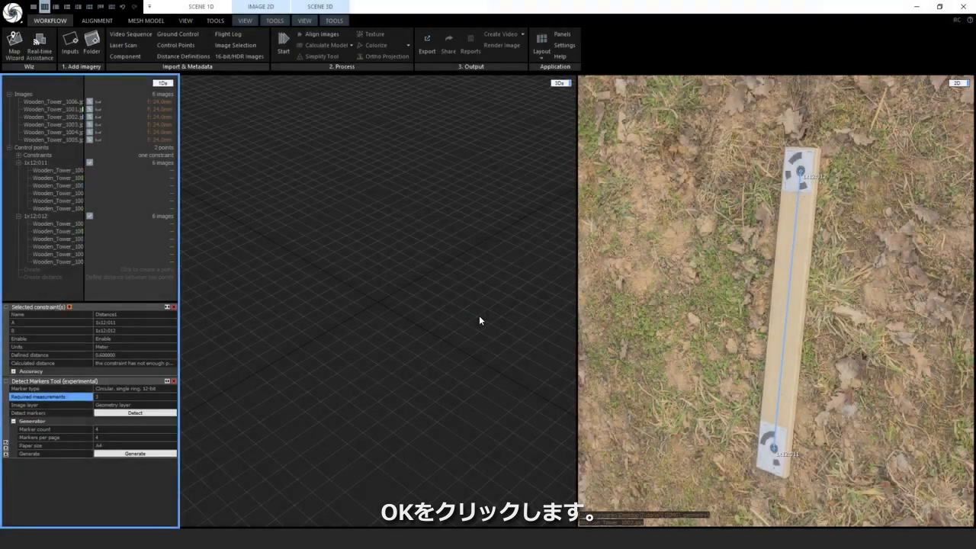
click(19, 156)
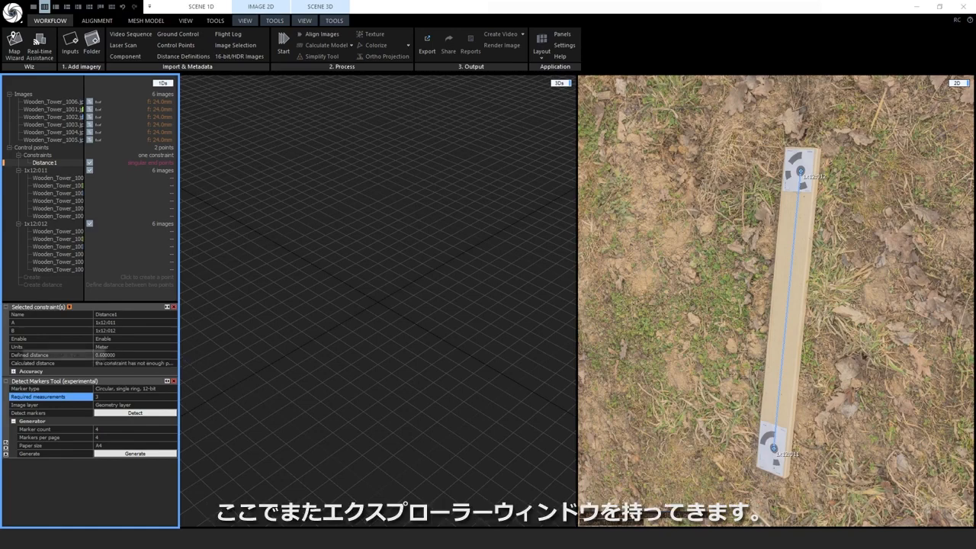
Step: Add the entire _geometry image folder from [1]IMG to the project and align all the images
drag(282, 225, 564, 189)
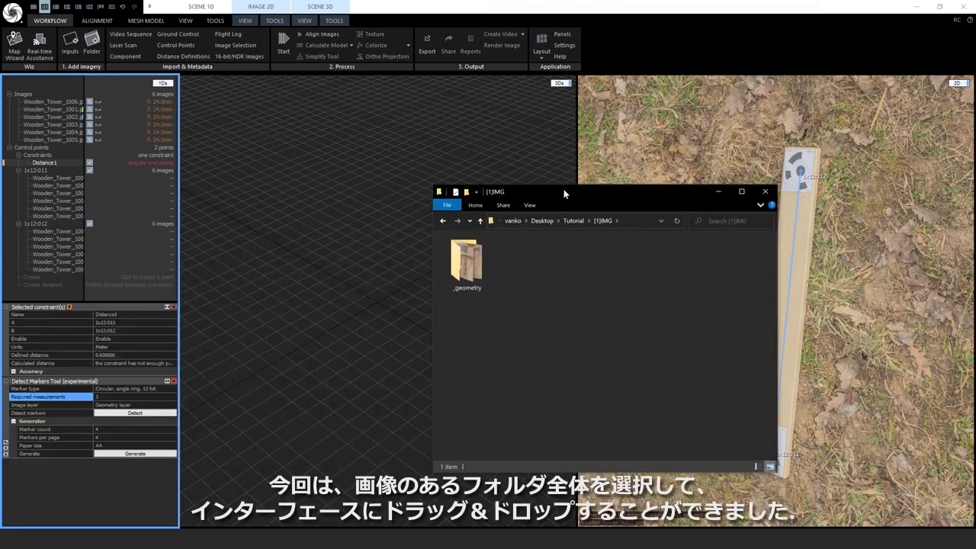
drag(471, 264, 332, 253)
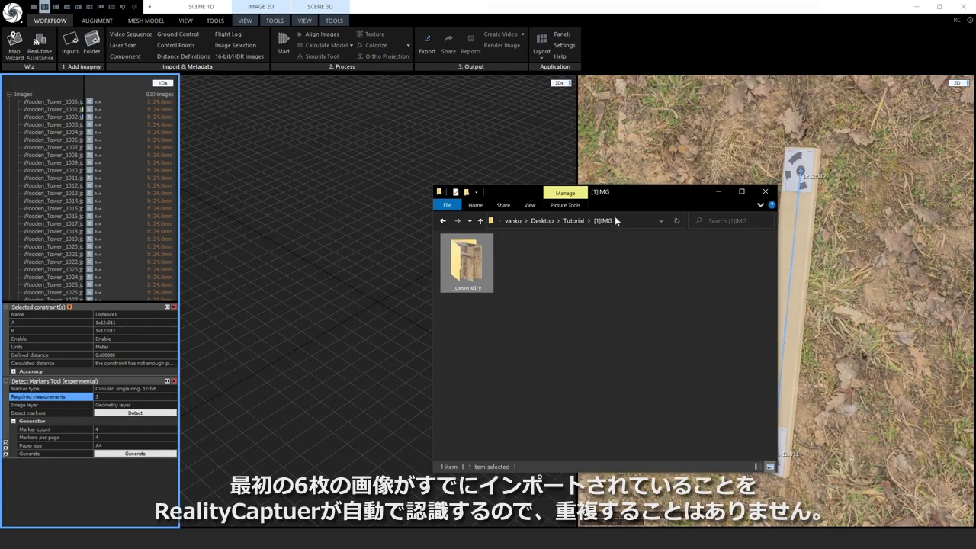
click(366, 218)
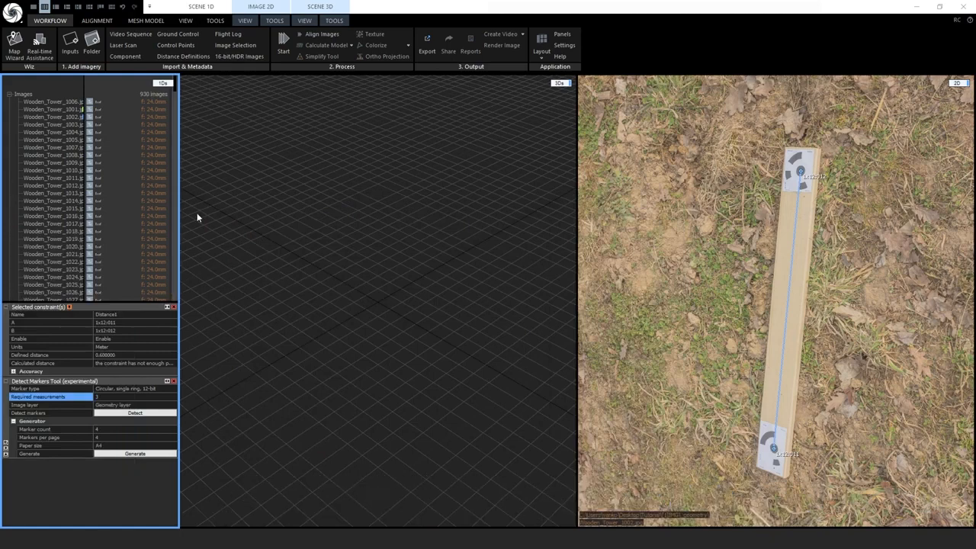
click(317, 34)
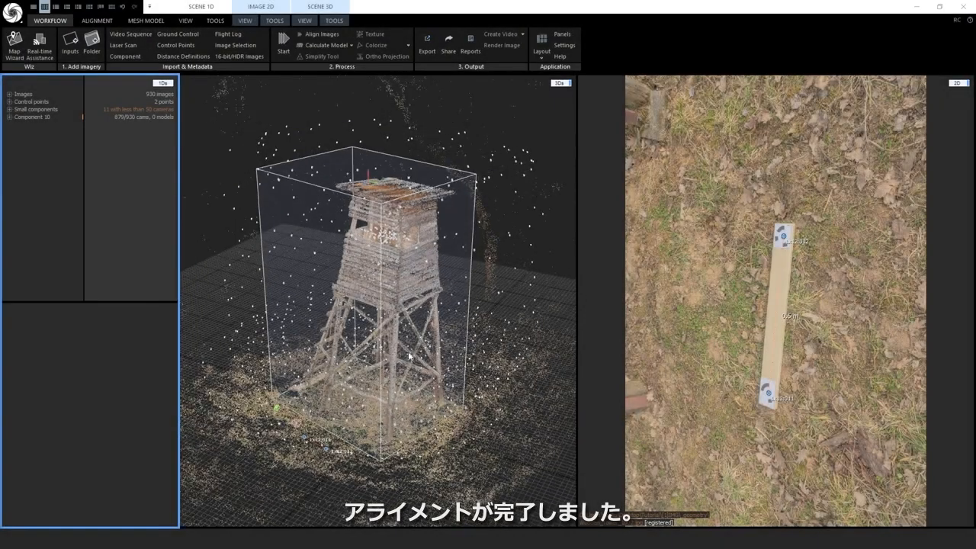
Step: Inspect the aligned tower and the list of small components, and select Component 10
drag(398, 349, 458, 363)
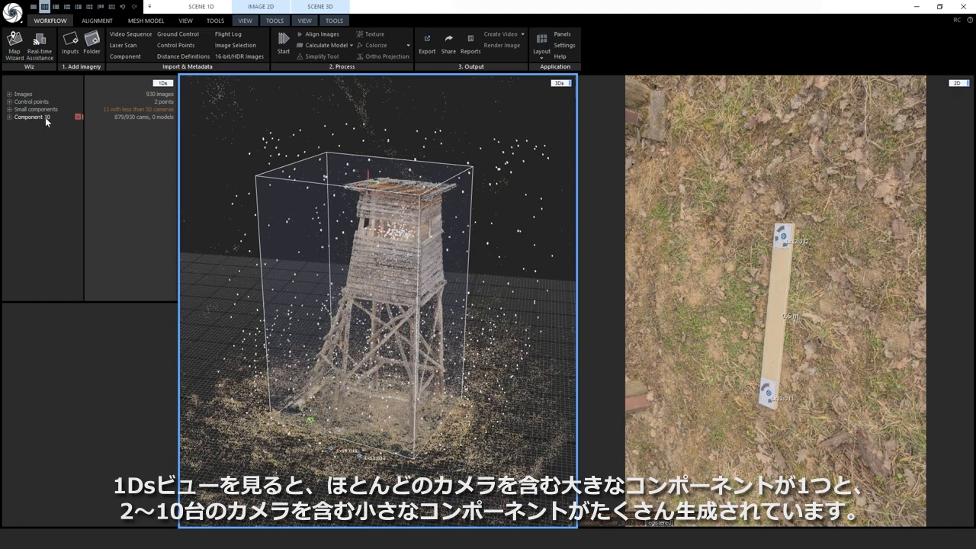
click(9, 110)
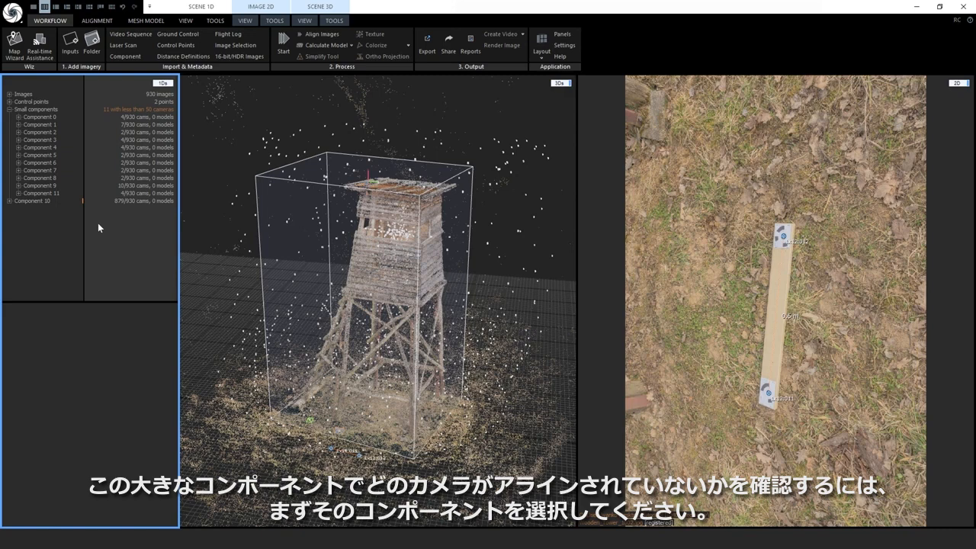
click(43, 201)
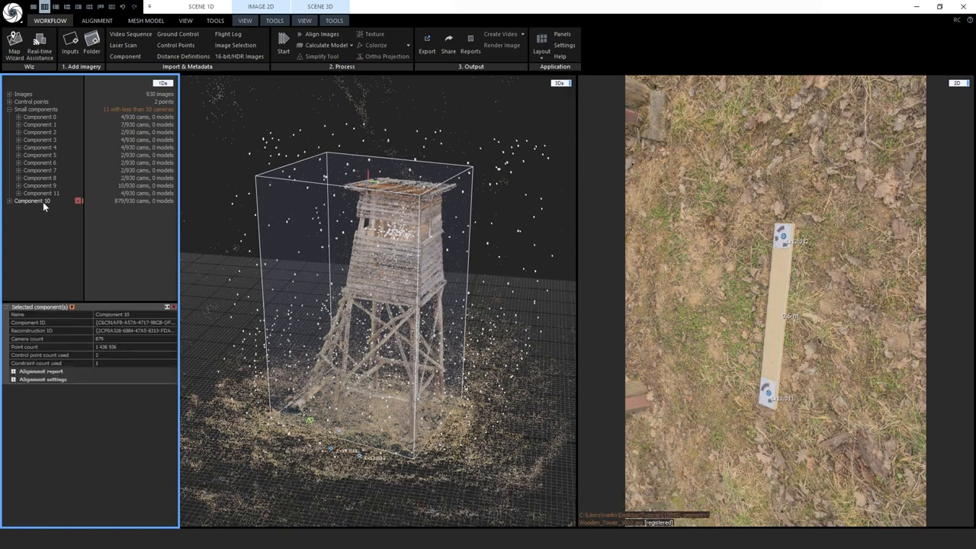
Step: Change the 1Ds view to 2Ds, show only the unregistered images of Component 10, and look through them
click(162, 82)
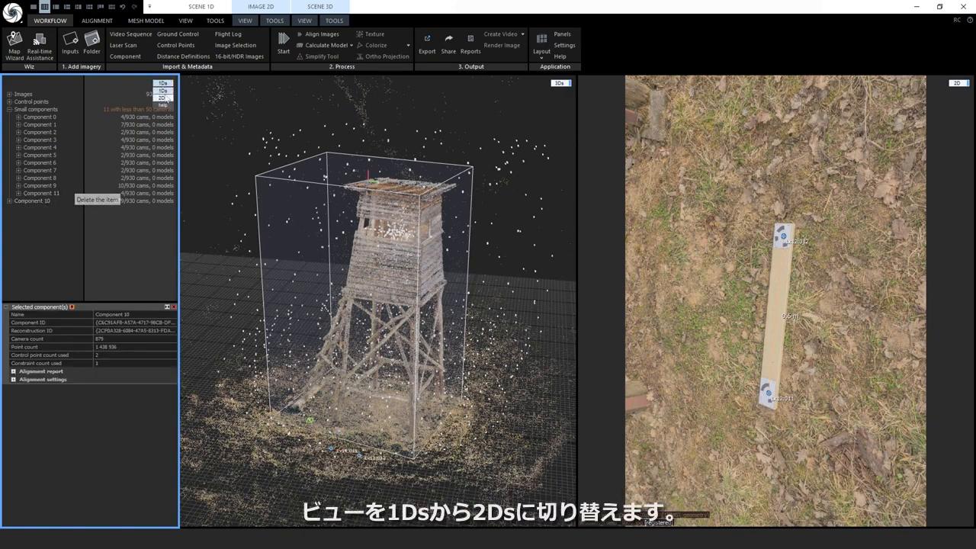
click(167, 99)
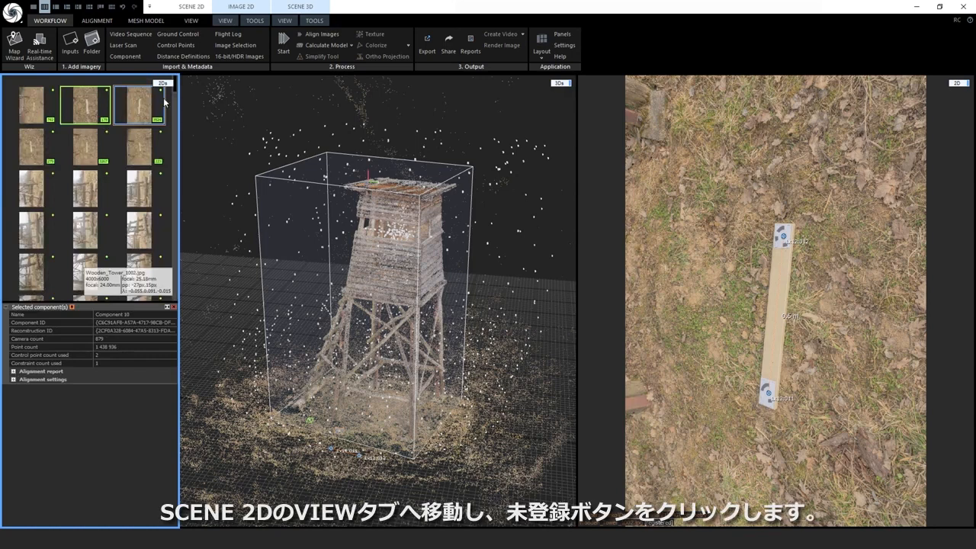
click(197, 22)
click(416, 51)
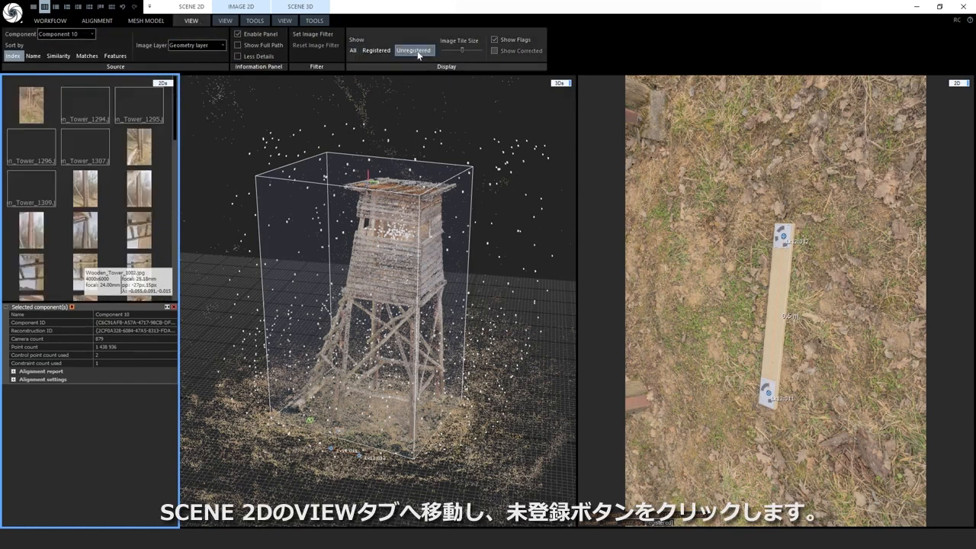
scroll(143, 216, down, 2)
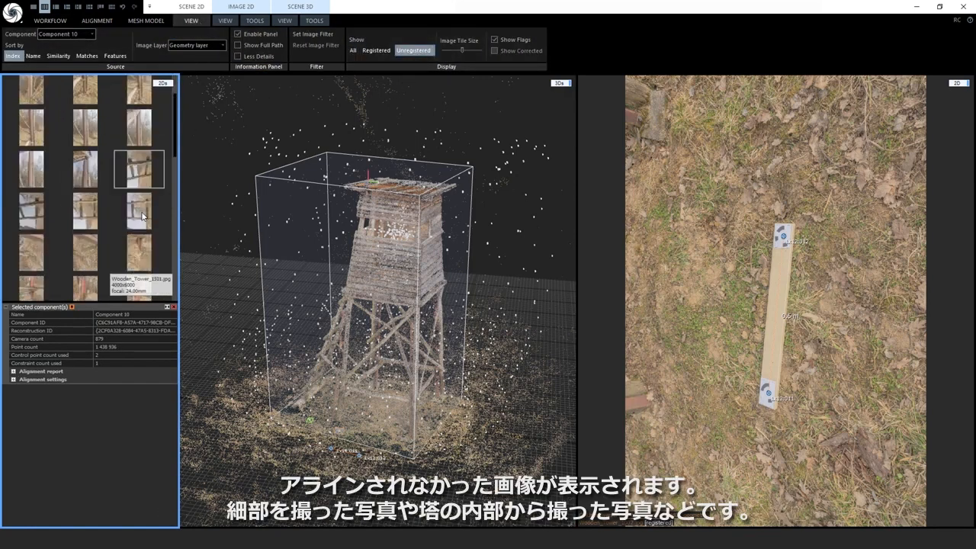
scroll(145, 220, down, 5)
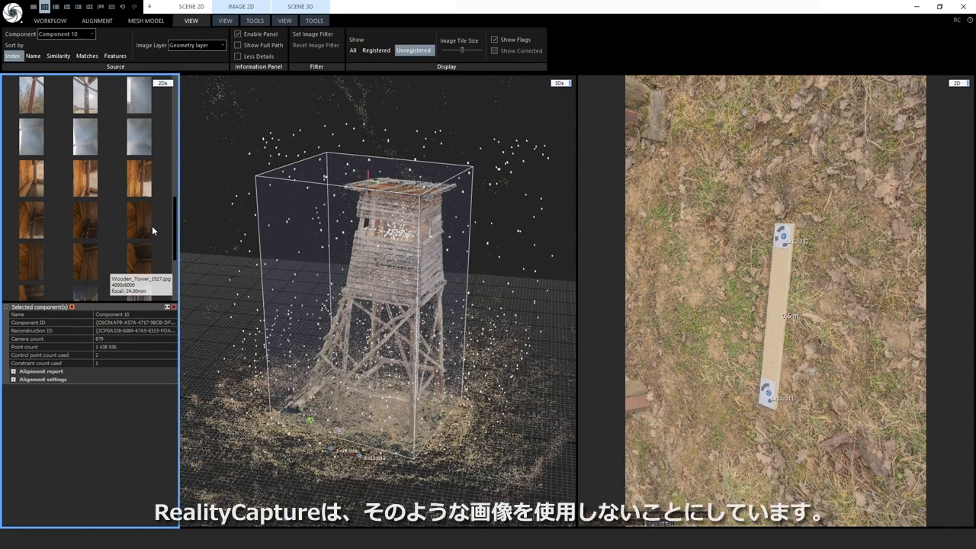
Step: Activate the Set Ground Plane widget in the 3D scene
click(107, 21)
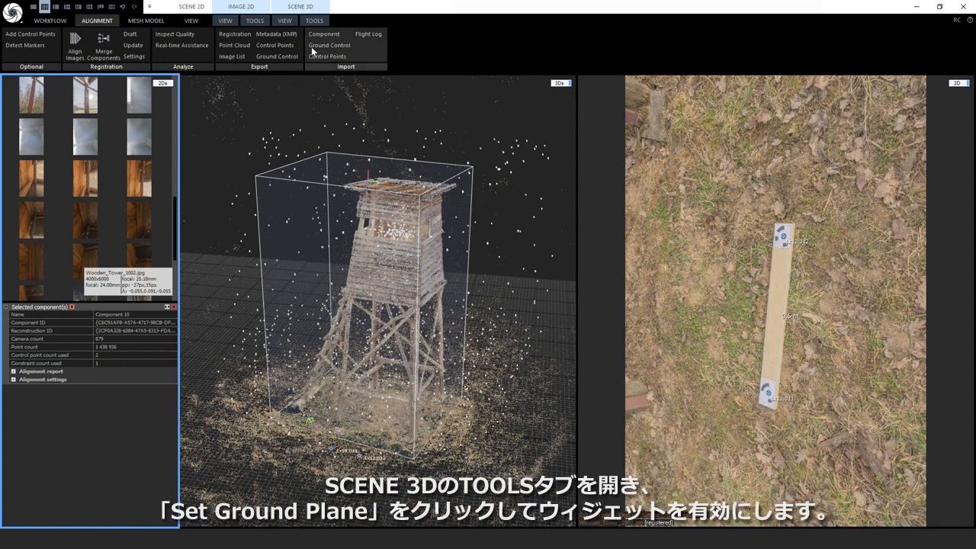
click(315, 21)
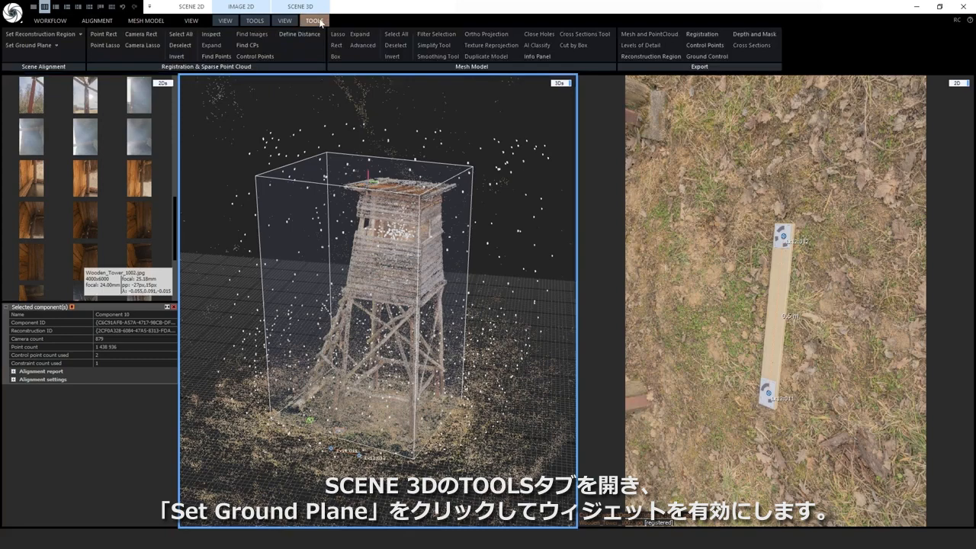
click(27, 46)
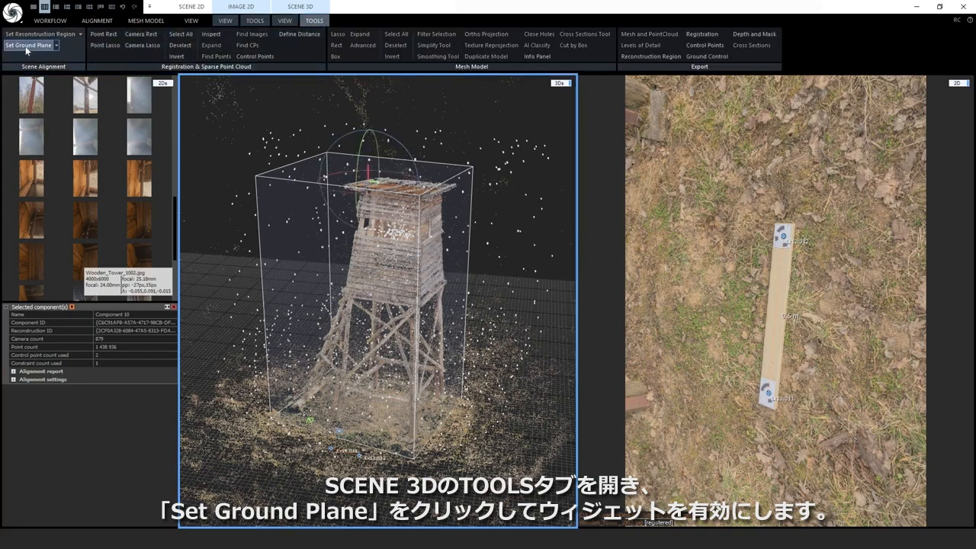
Step: Change the layout to one with a single large 3D view and set that view to Top
click(55, 7)
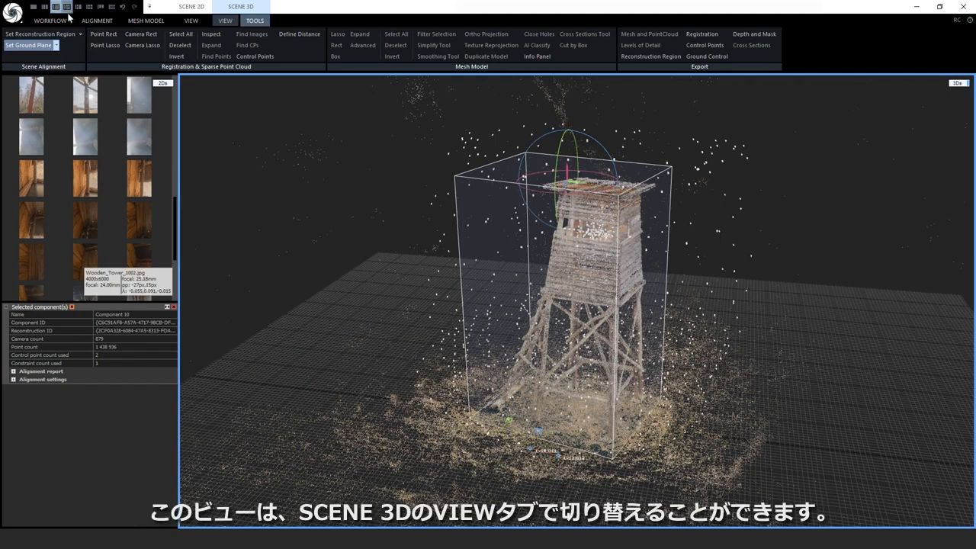
click(225, 20)
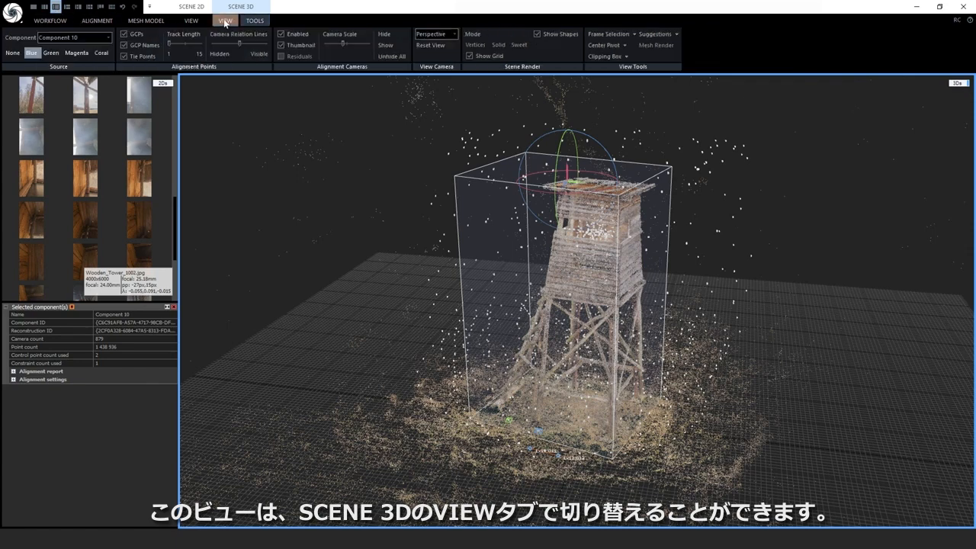
click(454, 34)
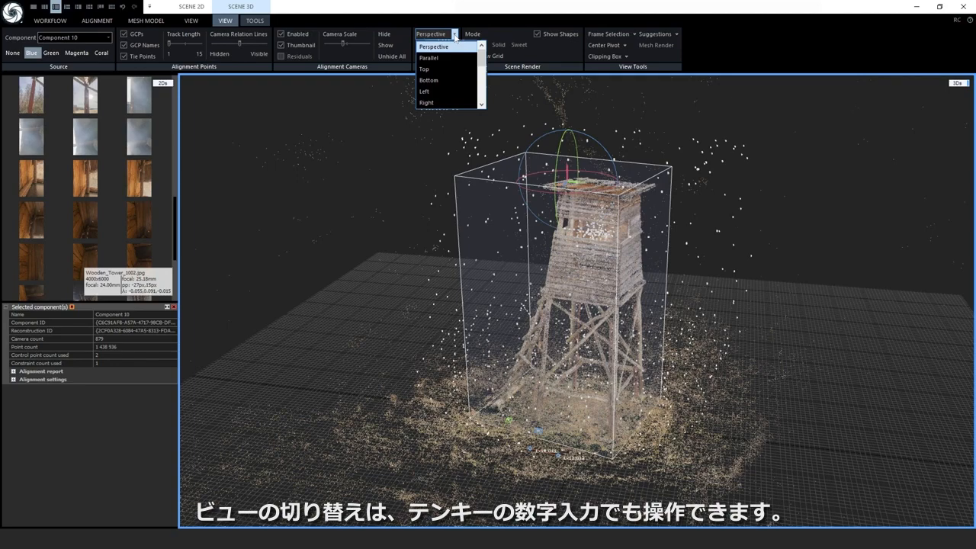
click(420, 153)
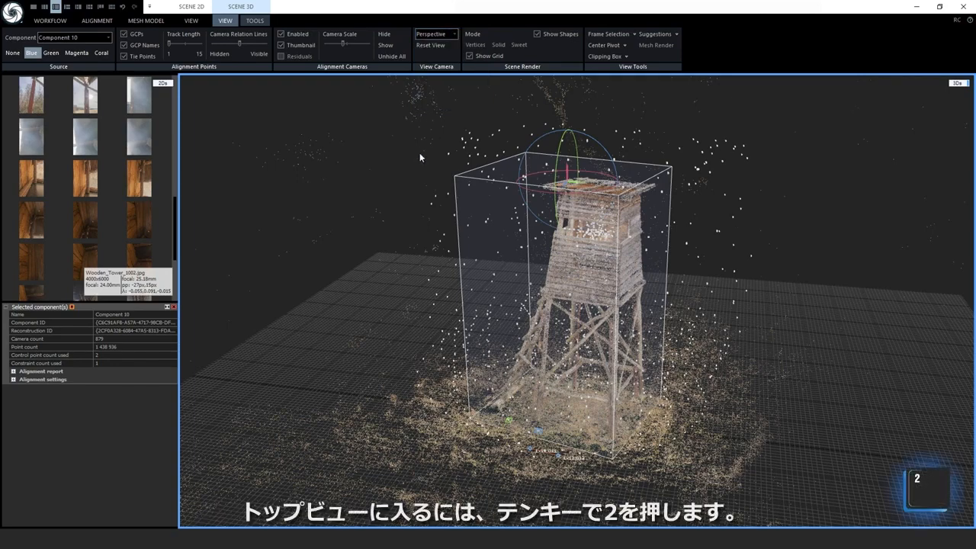
key(KP_2)
Step: Rotate the scene about half a turn in the top view, lining the tower up with the grid with its ladder pointing down
scroll(420, 156, down, 5)
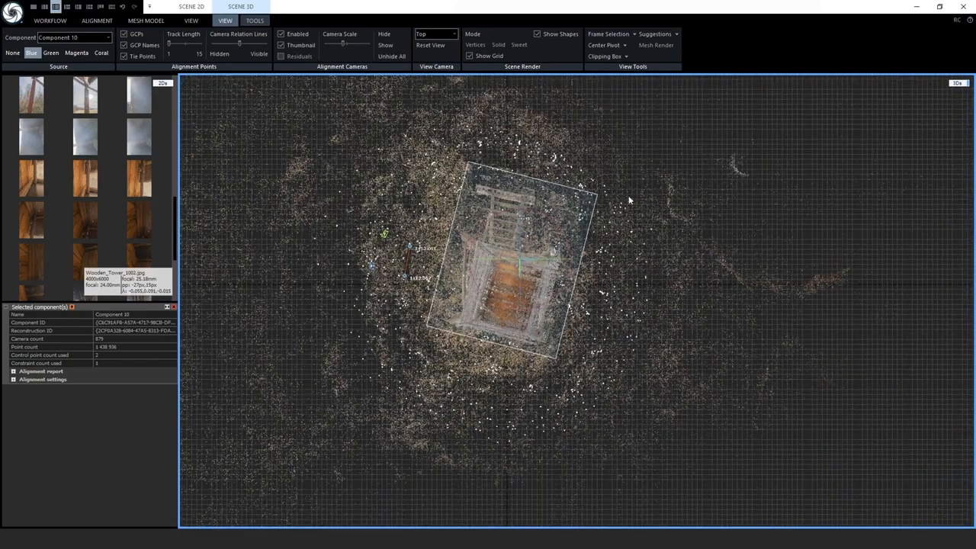
scroll(626, 202, up, 2)
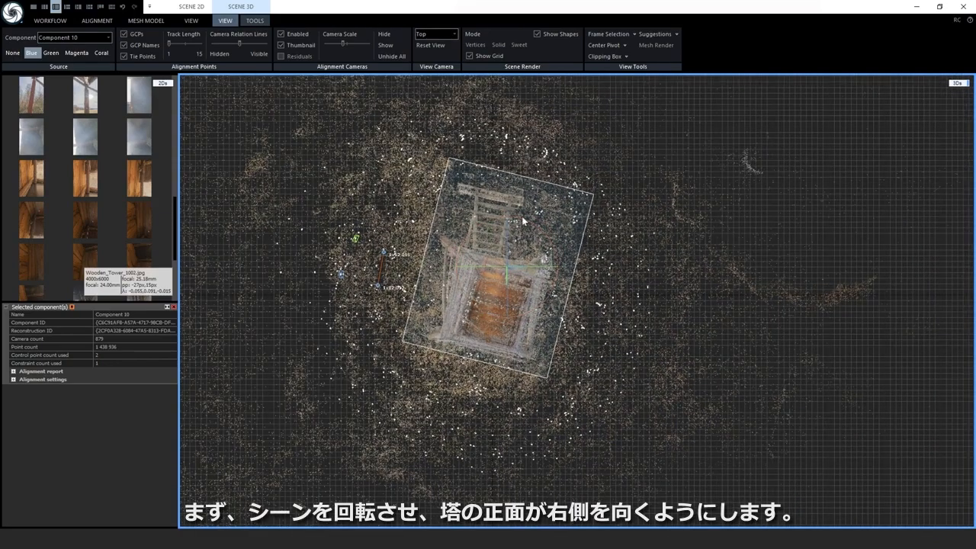
drag(522, 222, 497, 391)
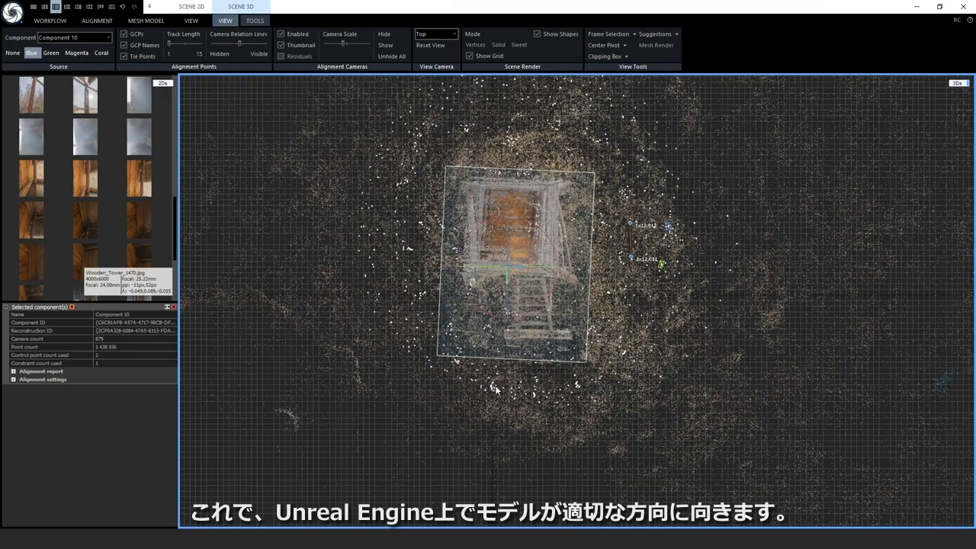
Step: Move the scene with the ground plane widget to place the tower in the middle of the grid
scroll(347, 387, down, 4)
drag(347, 388, 485, 275)
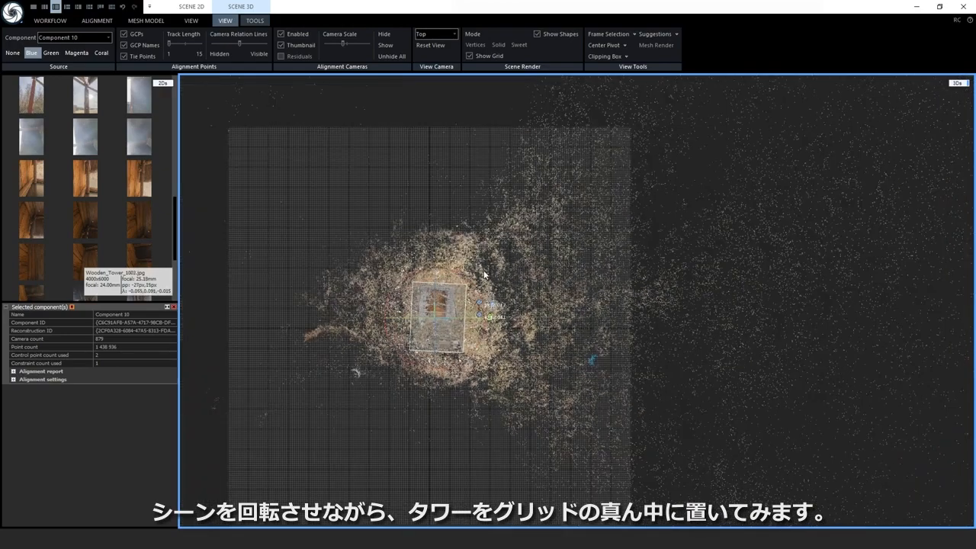
scroll(349, 373, up, 1)
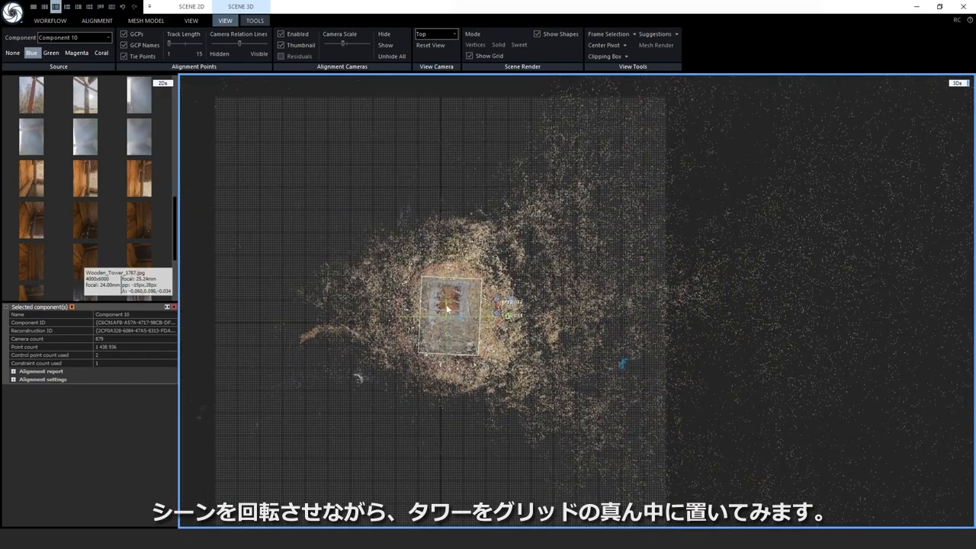
right_drag(447, 308, 443, 333)
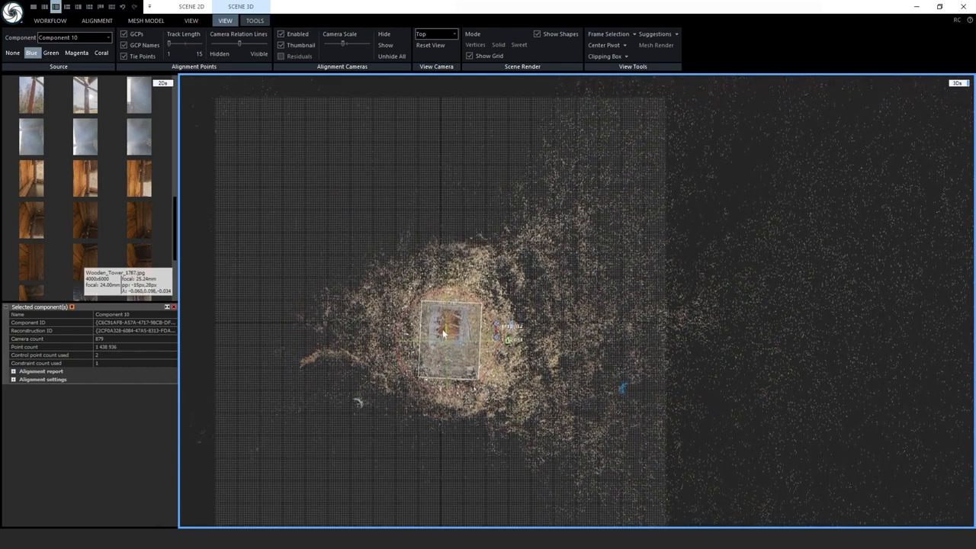
drag(443, 334, 450, 345)
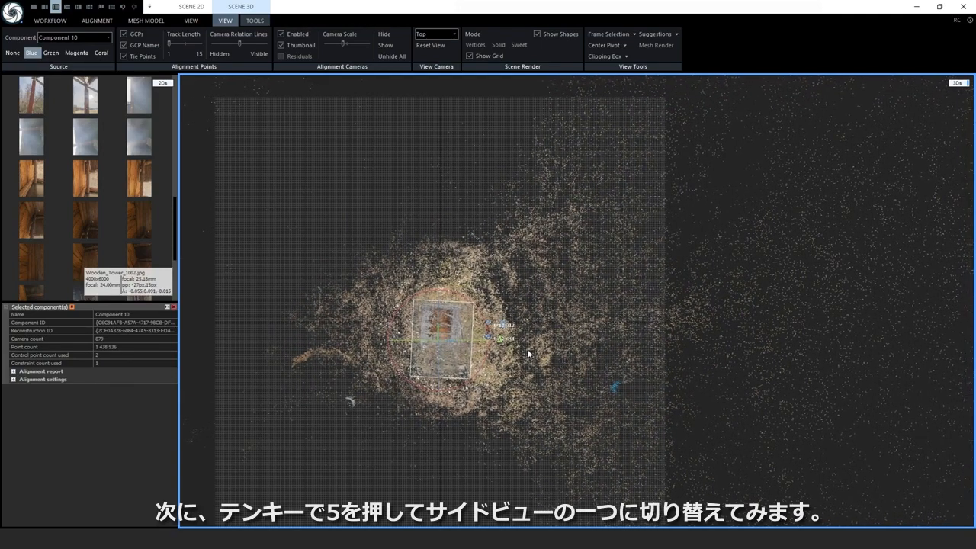
Step: Lower the scene slightly in the Right side view to set the tower's ground on the grid plane, then return to Perspective
key(KP_5)
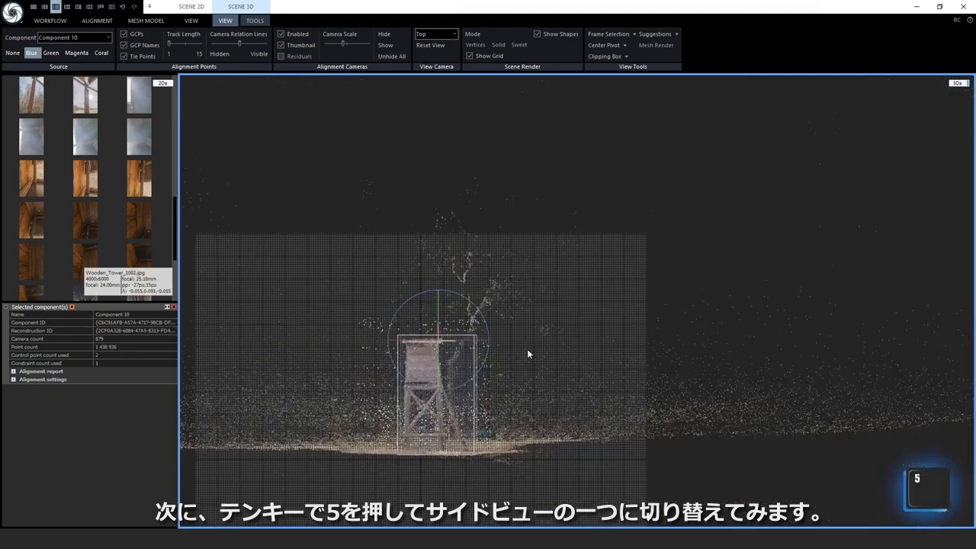
scroll(415, 477, up, 4)
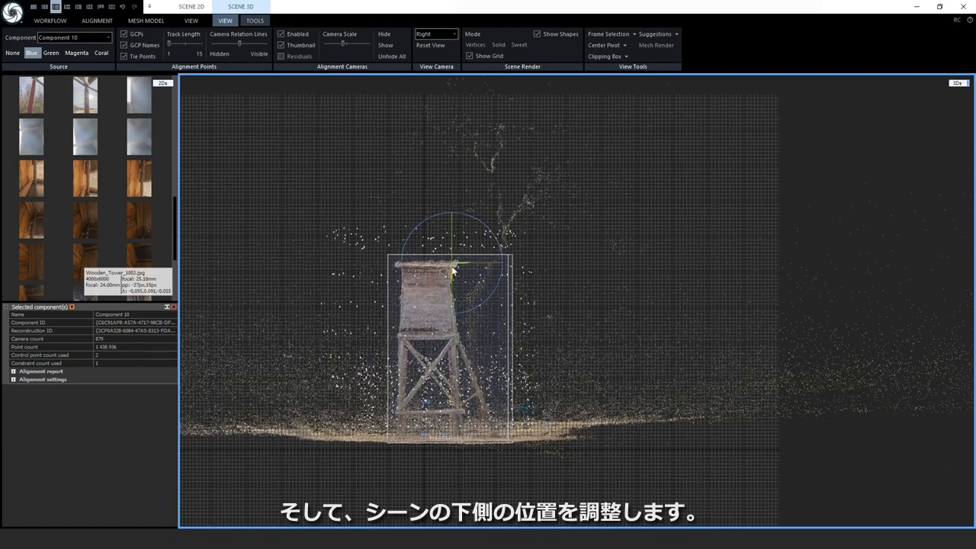
drag(453, 268, 453, 277)
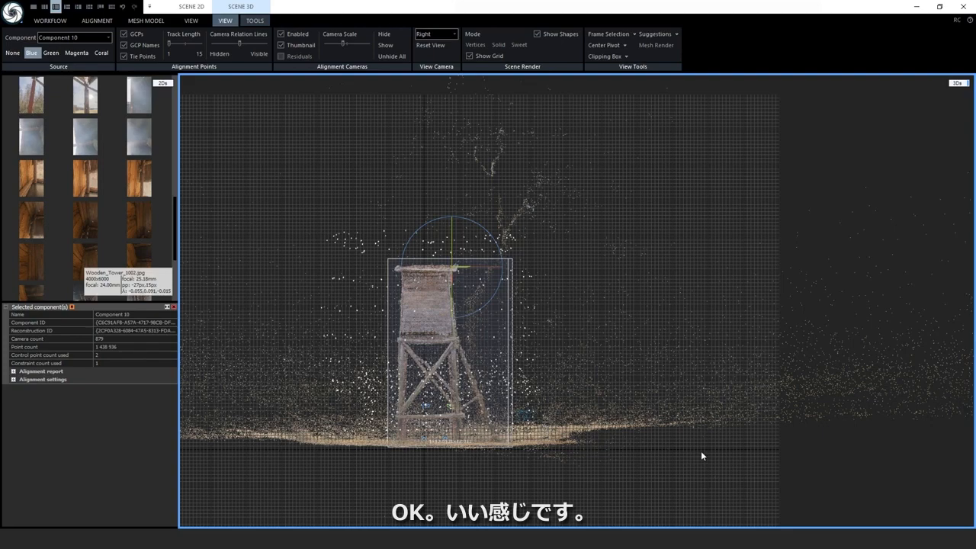
key(KP_0)
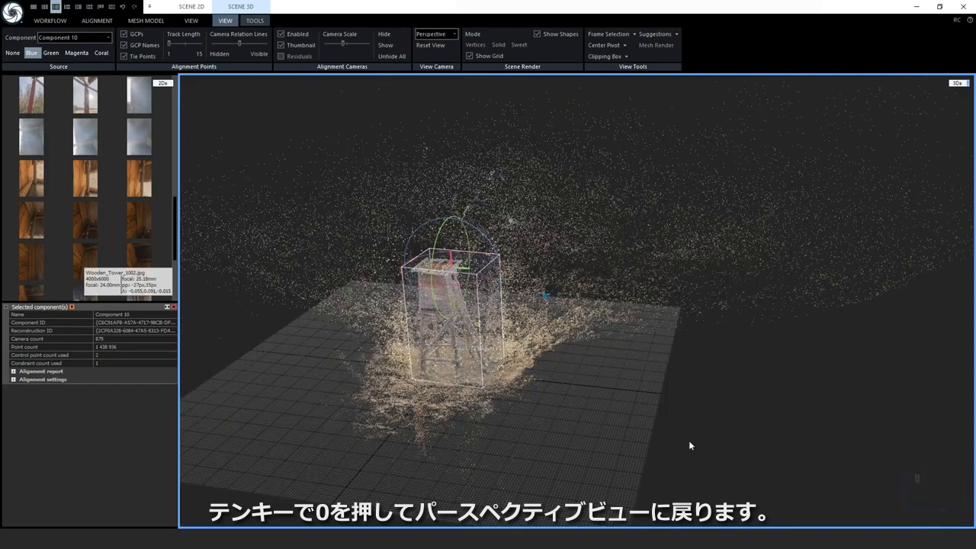
Step: Turn off the Set Ground Plane tool and reset the reconstruction region around the tower
drag(689, 440, 414, 393)
scroll(418, 401, up, 3)
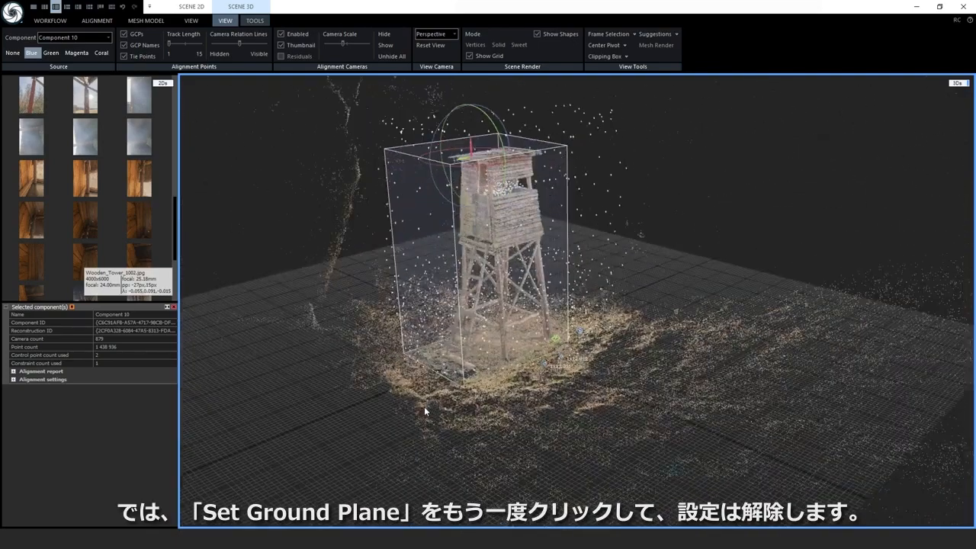
click(263, 22)
click(27, 46)
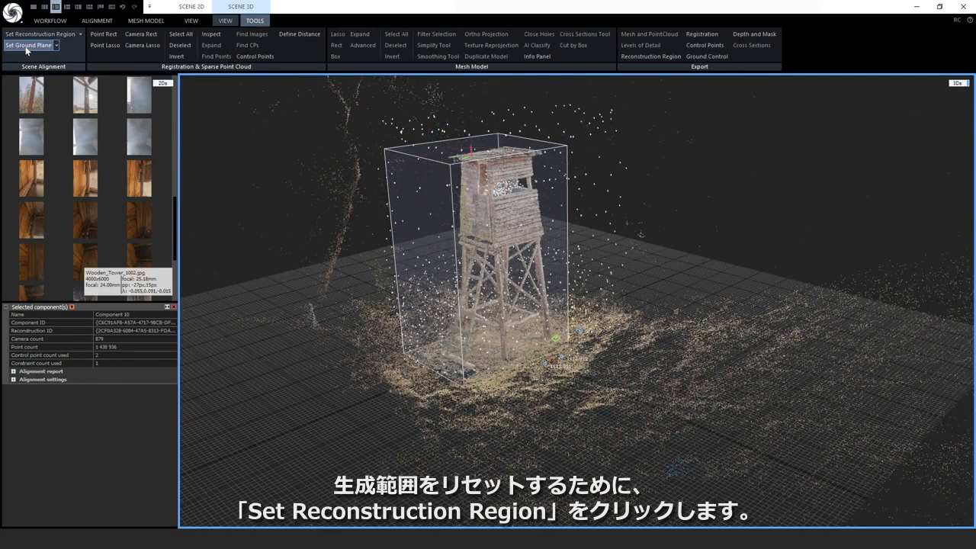
click(34, 36)
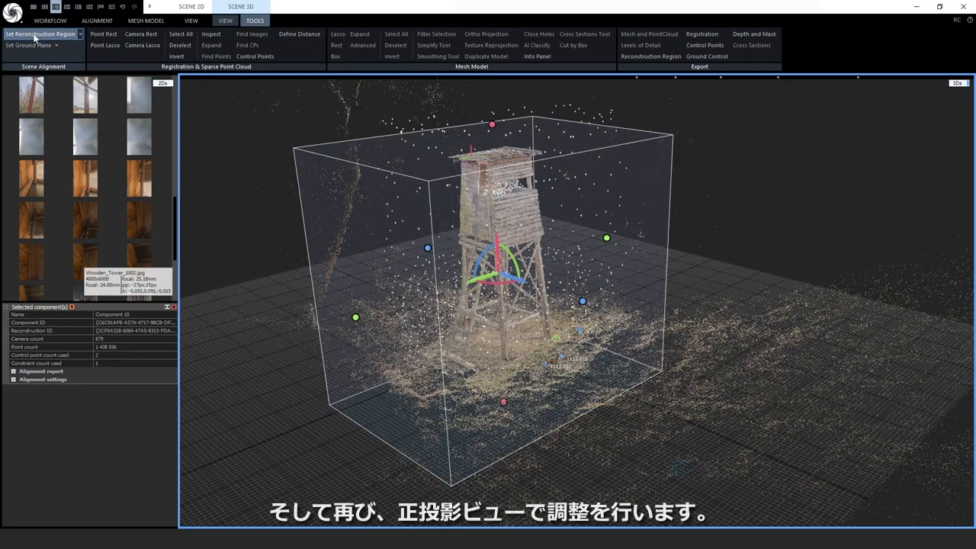
Step: Shrink the reconstruction region in the Top view, pulling three of its sides in closer around the tower
key(2)
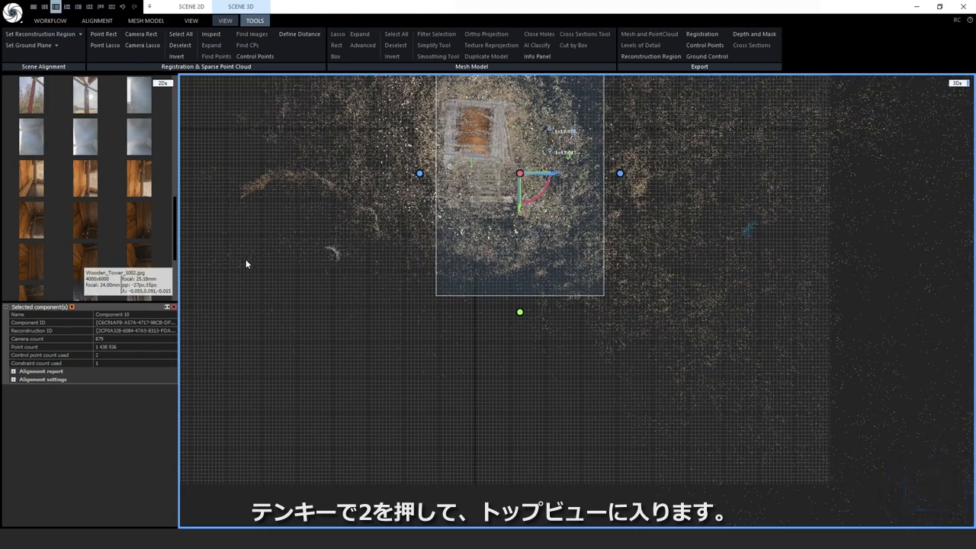
scroll(245, 259, down, 3)
scroll(464, 226, up, 1)
scroll(464, 226, up, 1)
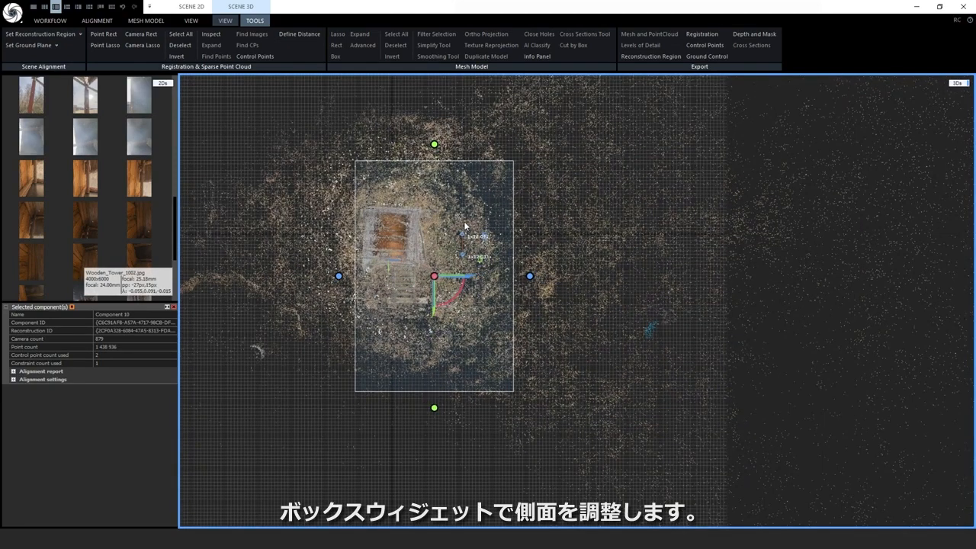
click(483, 209)
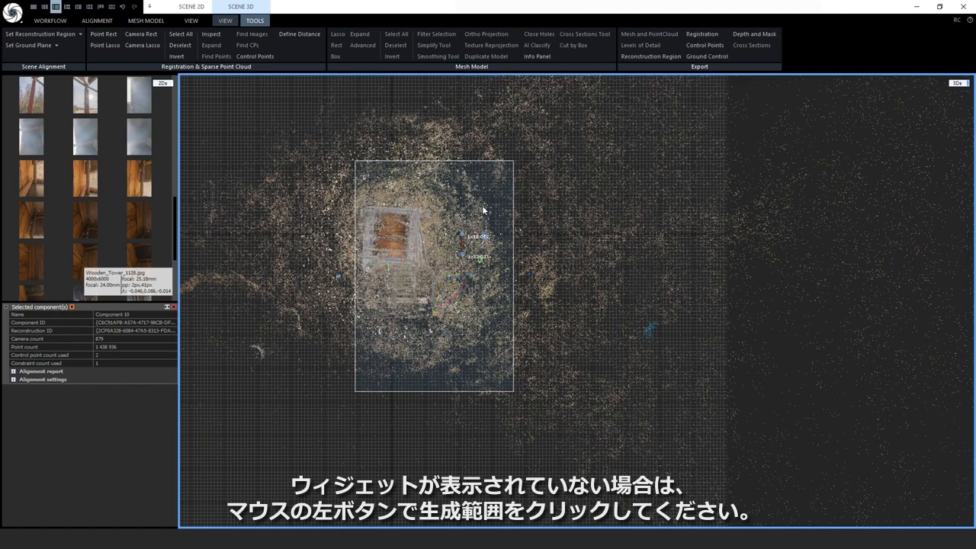
click(463, 164)
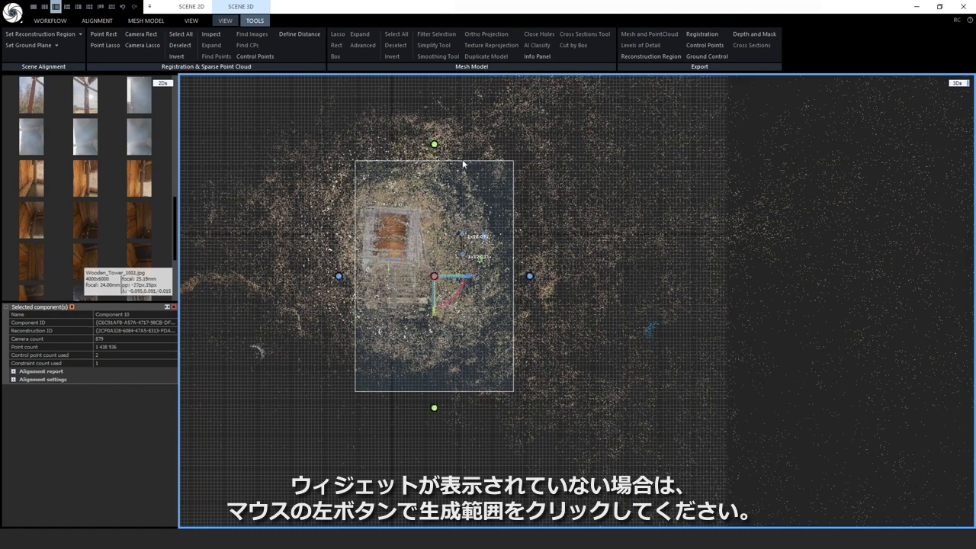
drag(434, 145, 435, 180)
drag(434, 408, 436, 334)
drag(531, 260, 492, 260)
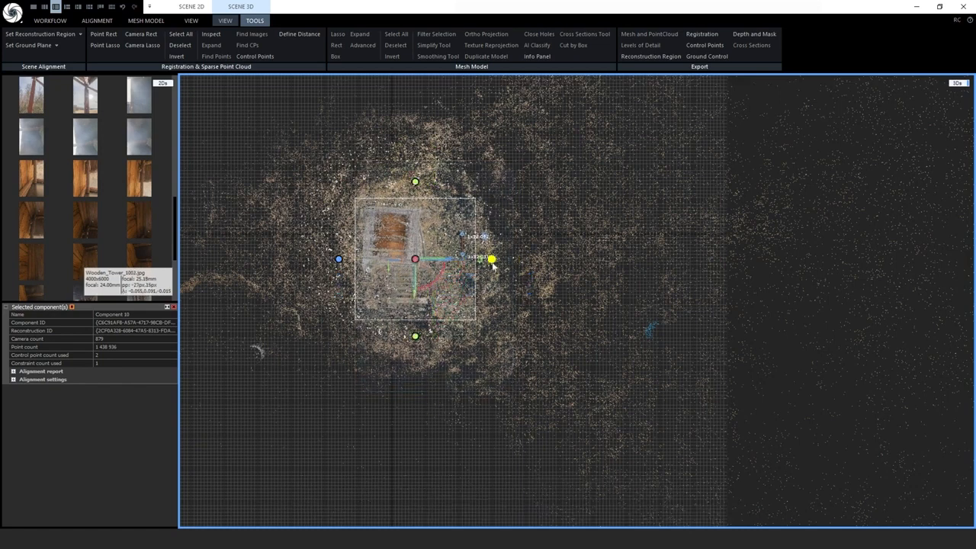
Step: Bring the reconstruction region's top and bottom closer to the tower in a side view, and return to Perspective
key(KP_5)
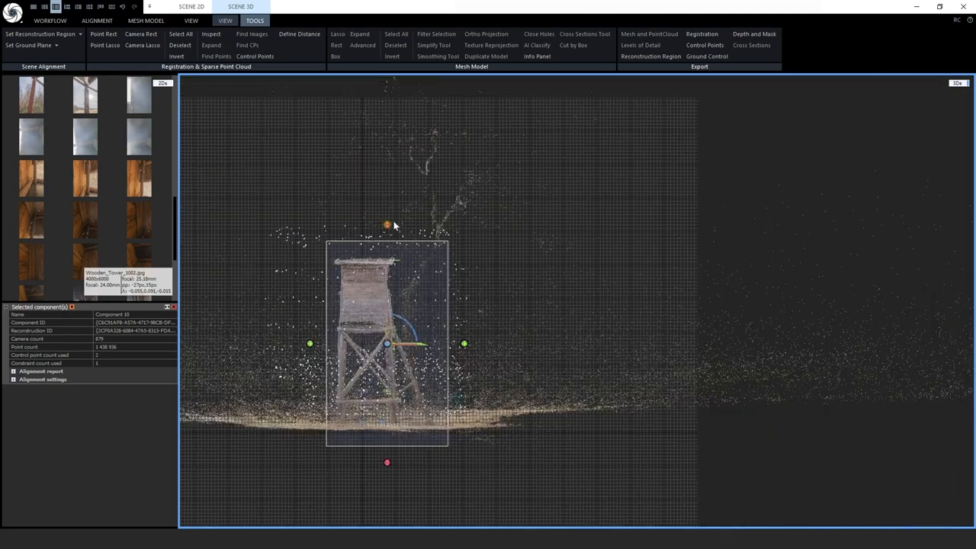
drag(393, 225, 391, 237)
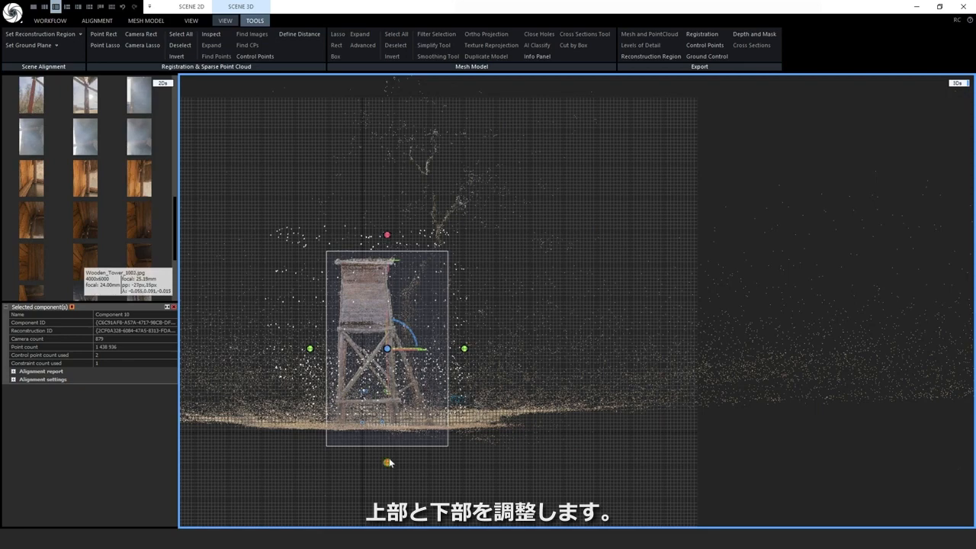
drag(388, 463, 391, 451)
key(KP_0)
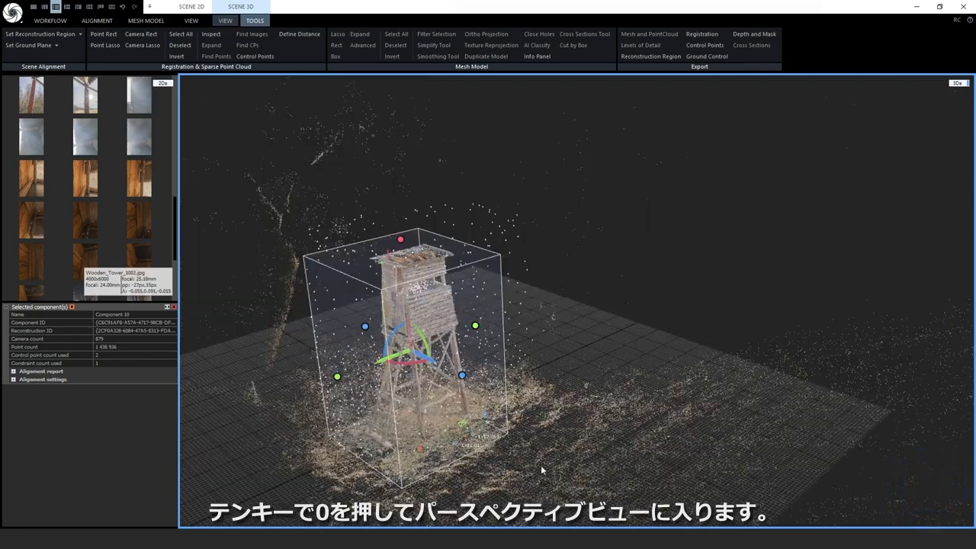
Step: Calculate the tower's 3D mesh model in Normal Detail within the reconstruction region
drag(541, 470, 423, 349)
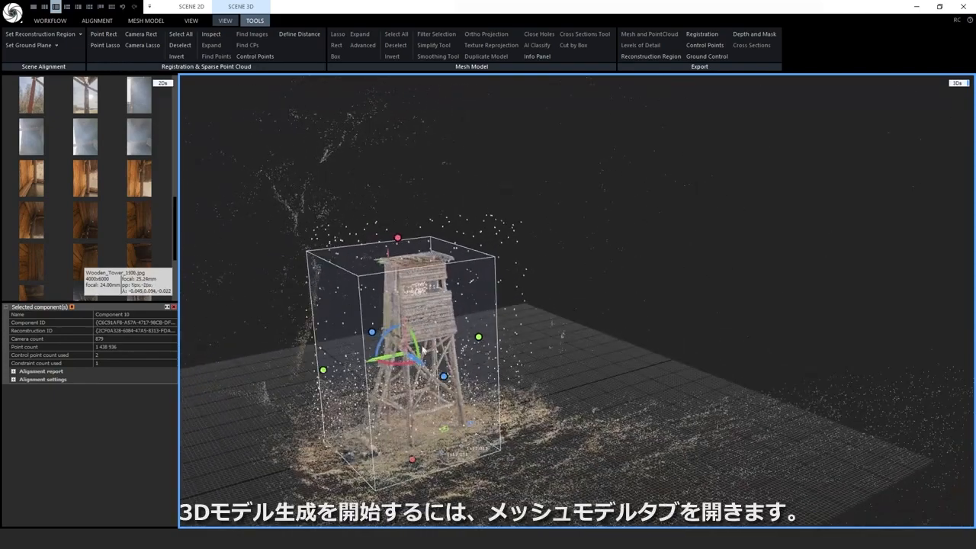
click(155, 21)
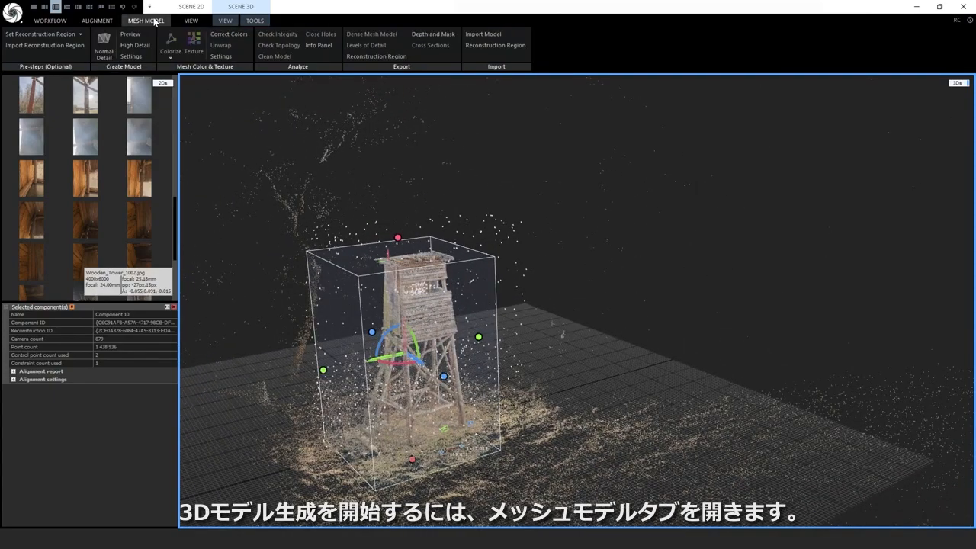
click(109, 59)
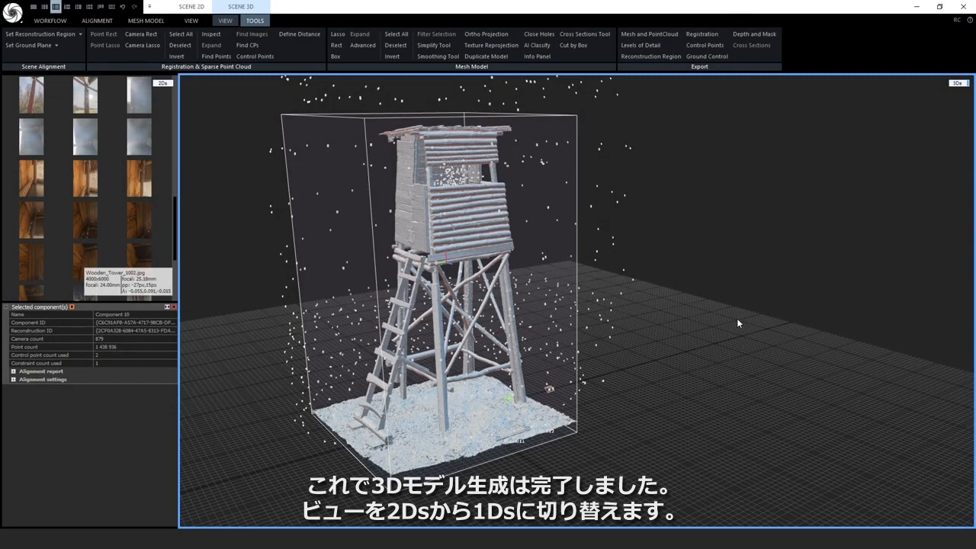
Step: Switch the 2Ds image view to 1Ds and expand Component 10 to list its model
click(163, 83)
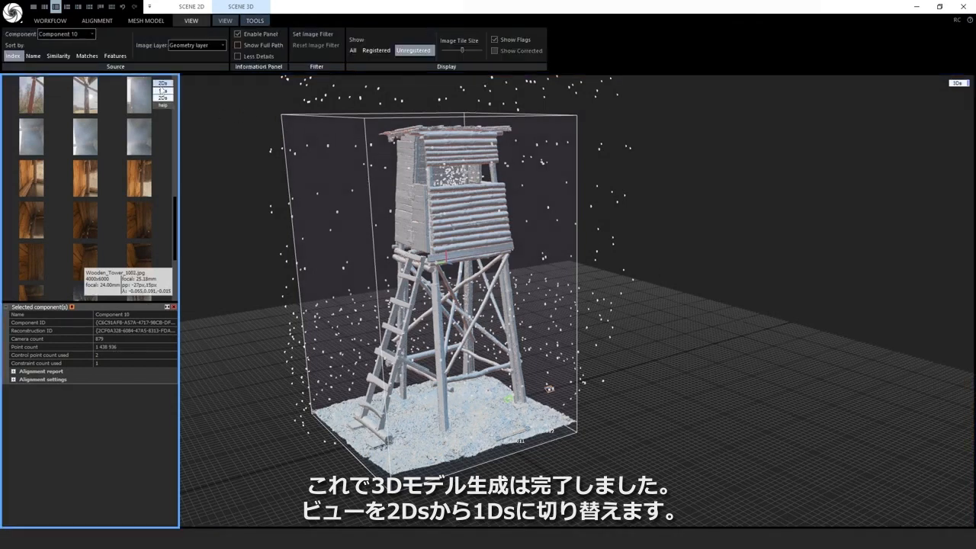
click(164, 92)
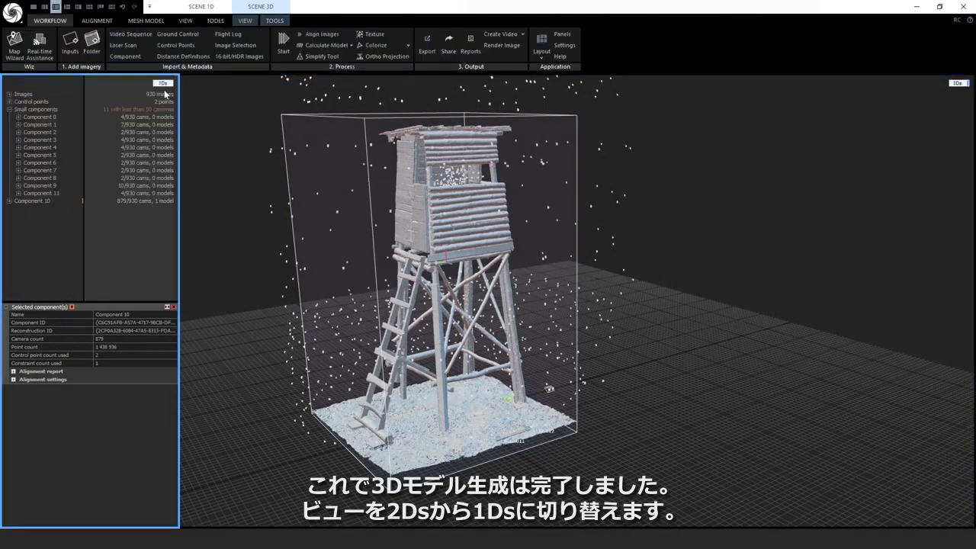
click(9, 200)
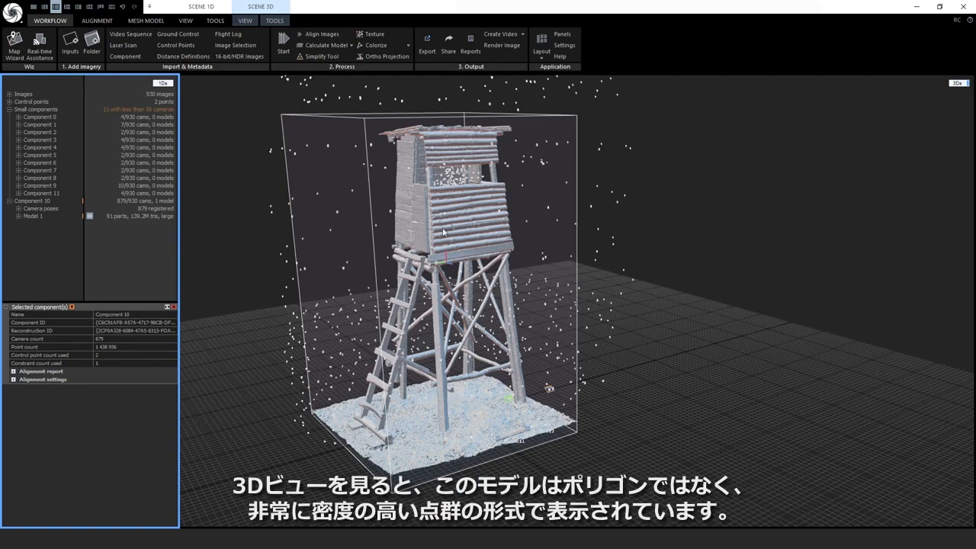
Step: Create a clipping box from the reconstruction region to limit how much of the model is displayed
scroll(476, 195, up, 5)
scroll(476, 196, up, 5)
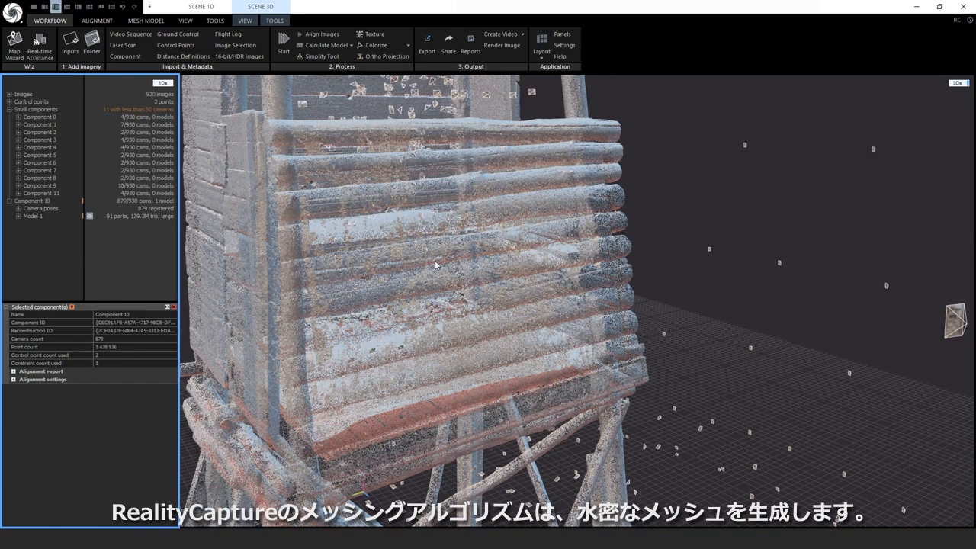
scroll(420, 244, down, 5)
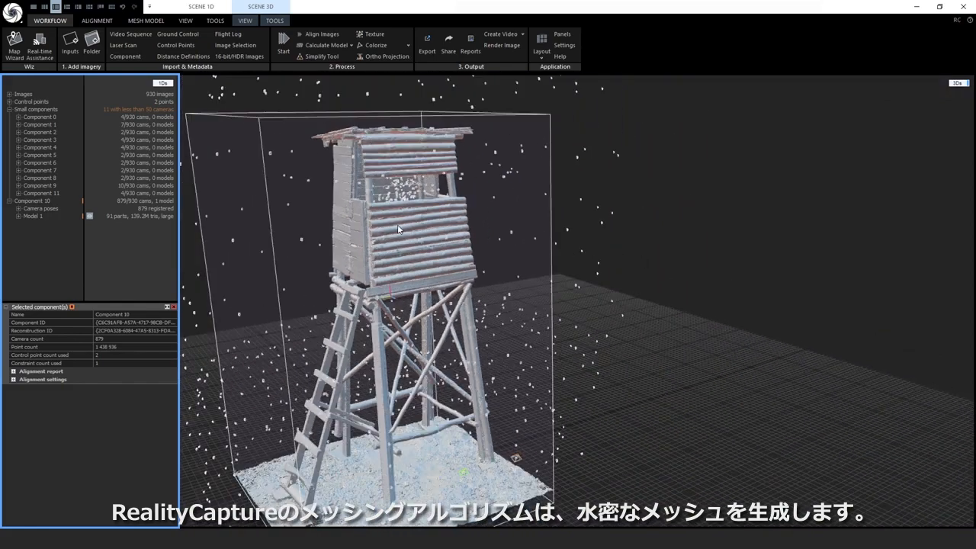
scroll(397, 228, down, 3)
scroll(359, 450, up, 8)
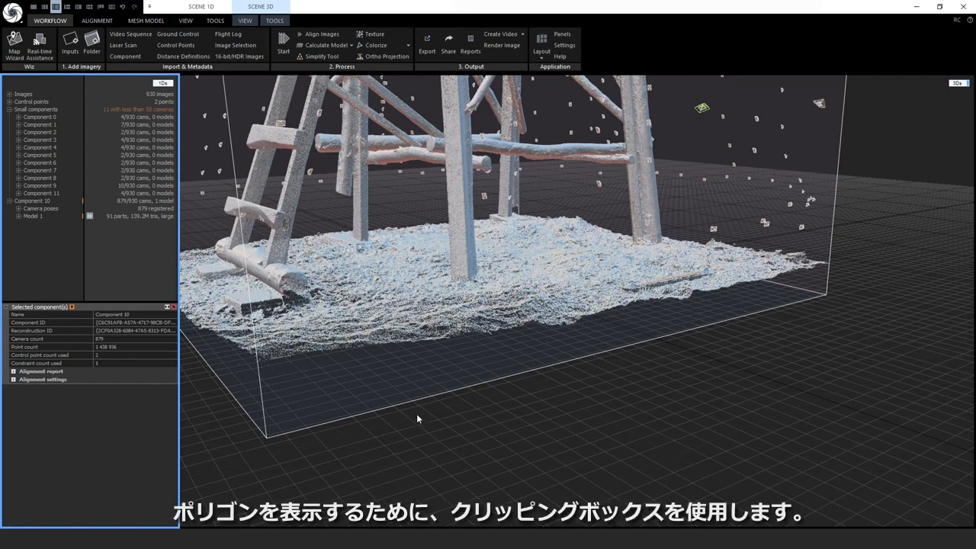
click(244, 22)
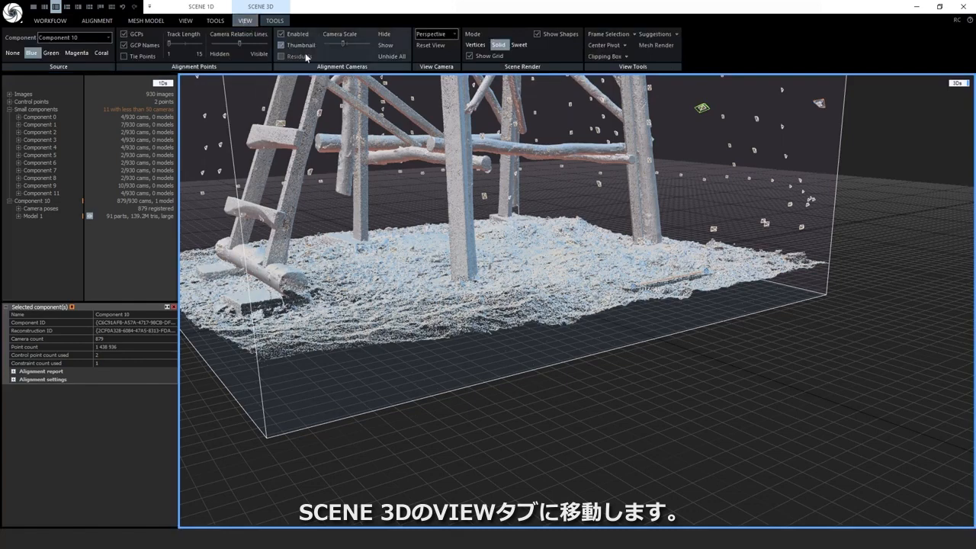
click(626, 56)
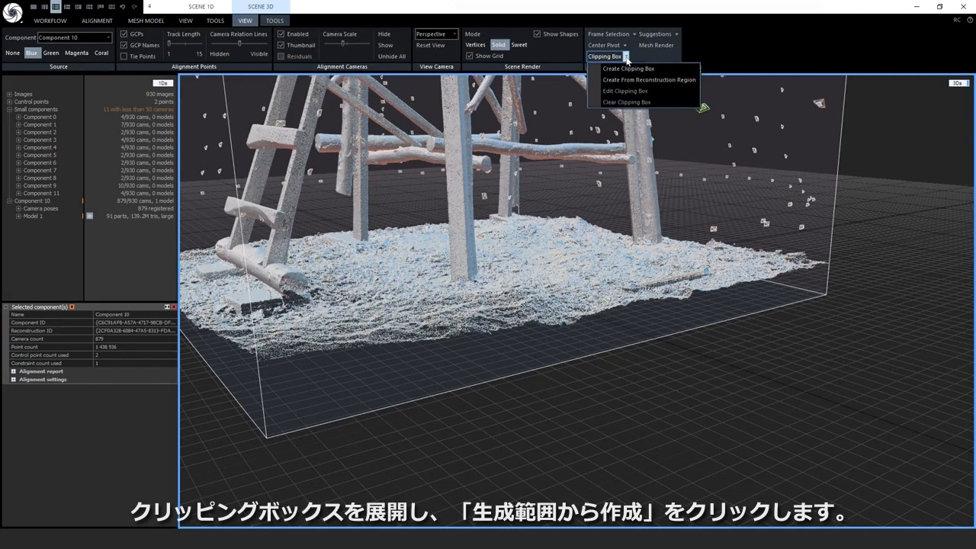
click(684, 79)
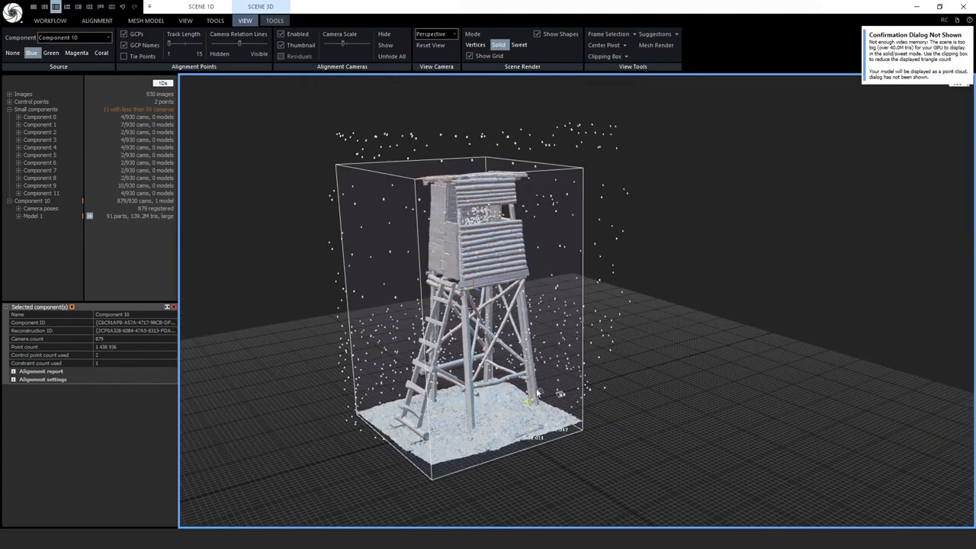
Step: Edit the clipping box, lowering its top face to just above the ground so only the tower's feet remain inside
click(626, 56)
click(653, 90)
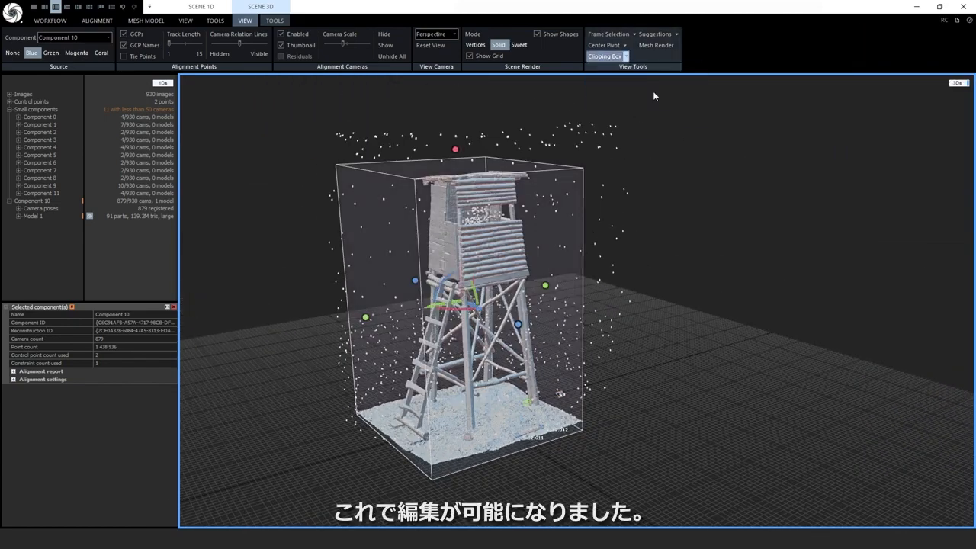
drag(456, 150, 458, 366)
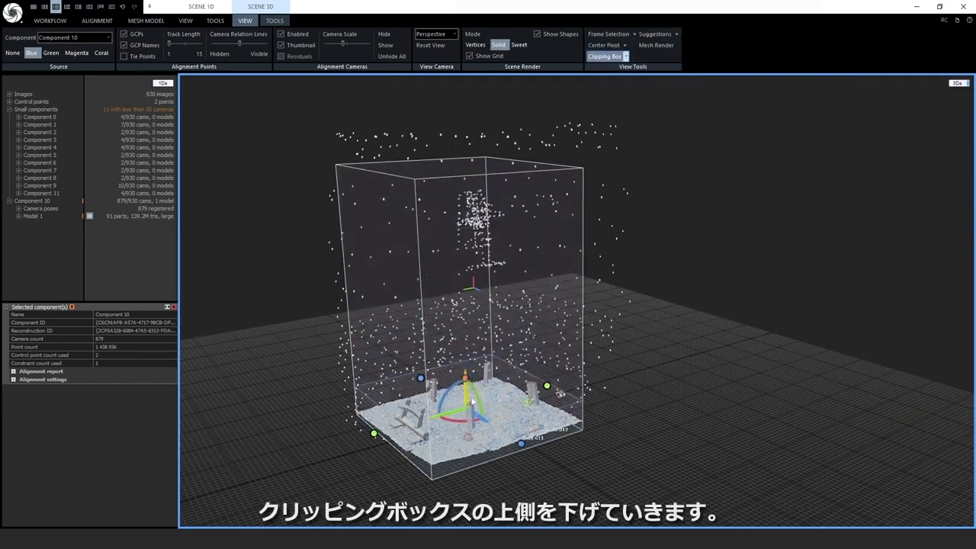
Step: Extend the clipping box's four sides and bottom slightly outward beyond the edges of the ground mesh
scroll(532, 421, up, 3)
drag(519, 400, 523, 403)
drag(559, 324, 563, 324)
drag(279, 385, 273, 389)
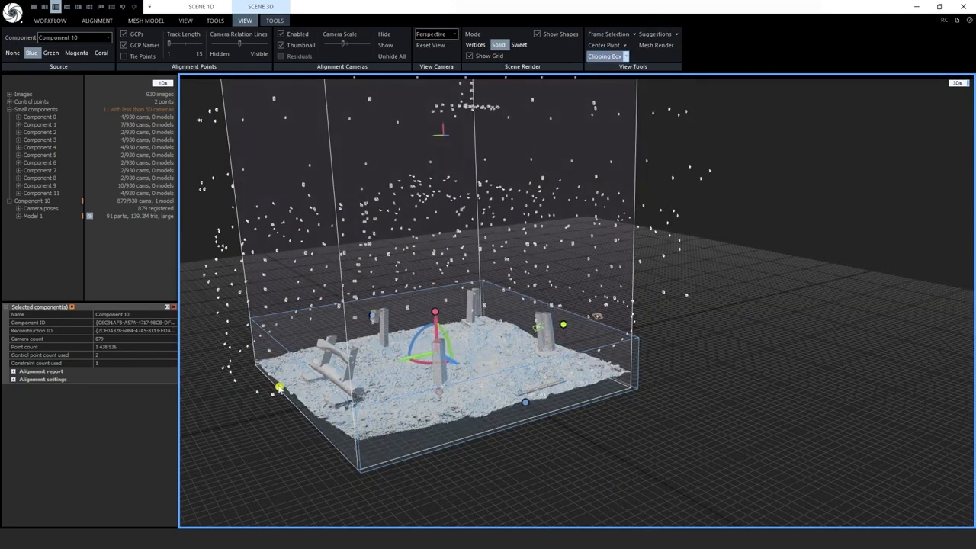
drag(370, 315, 367, 315)
drag(436, 394, 437, 397)
scroll(360, 485, up, 2)
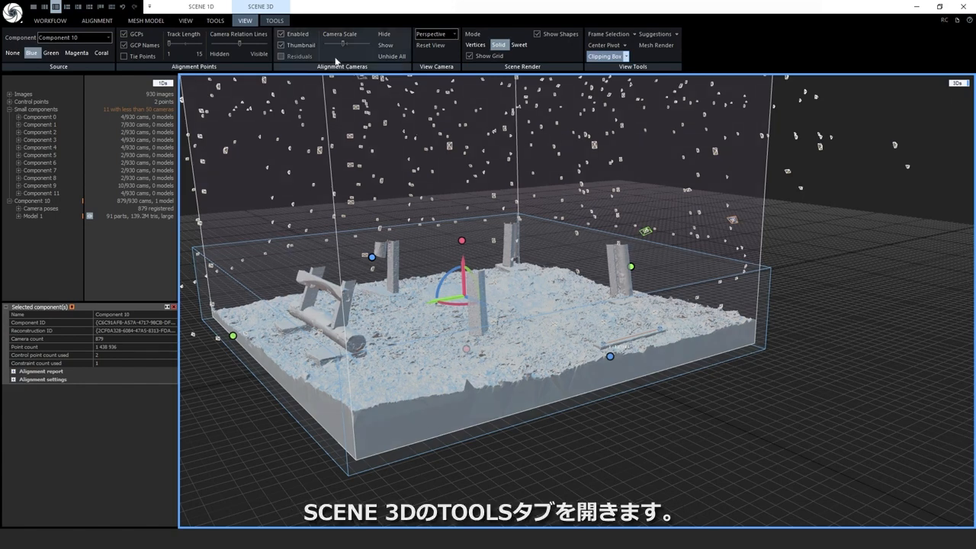
Step: Select the model's marginal triangles with the Advanced Selection Tool, and close the tool
click(275, 20)
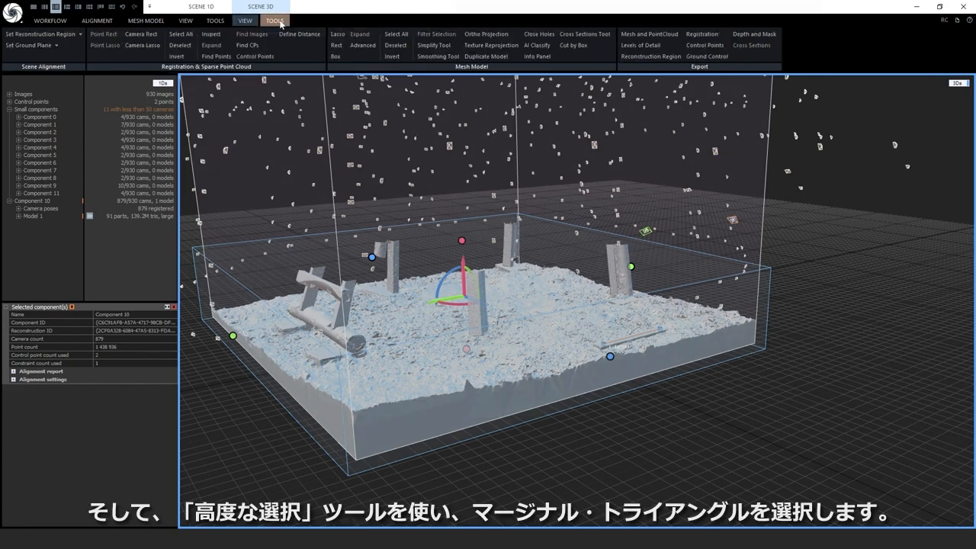
click(363, 45)
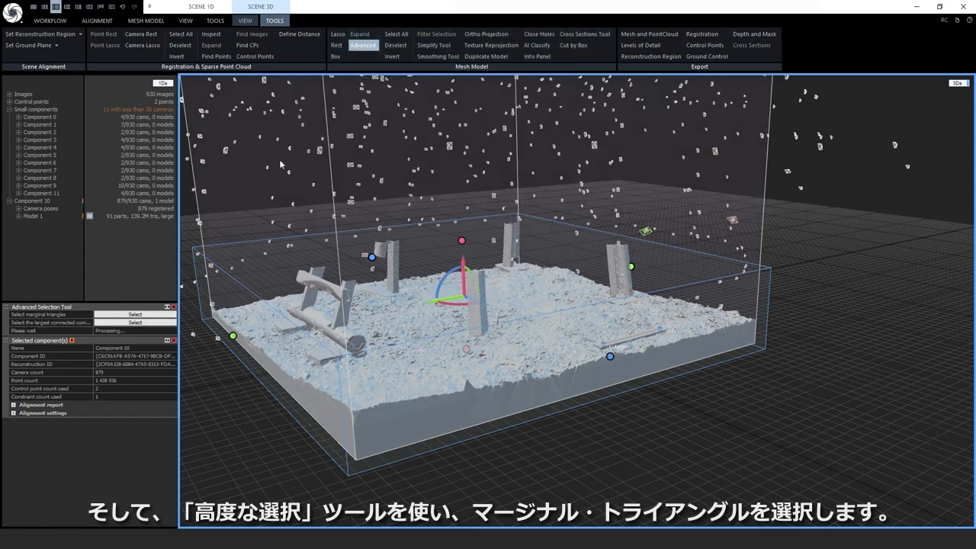
click(167, 315)
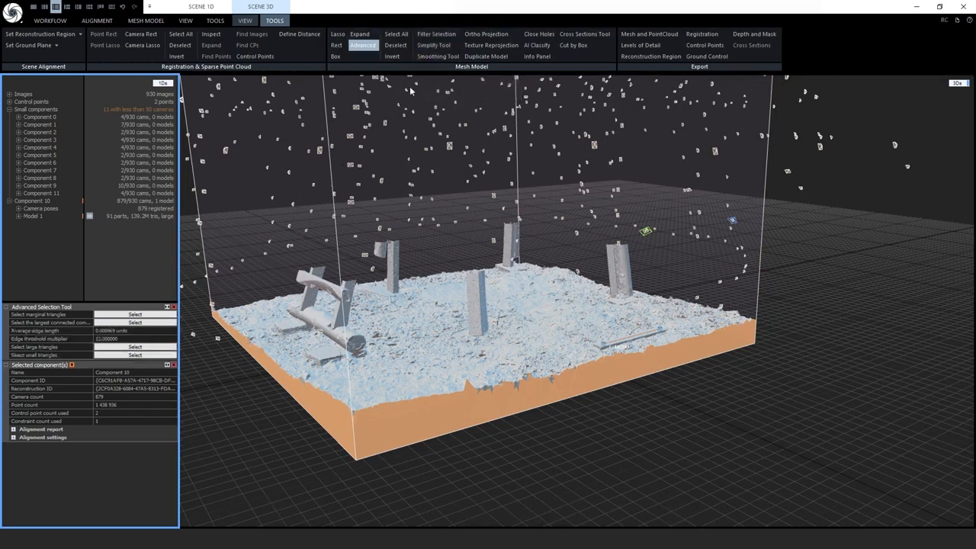
click(367, 46)
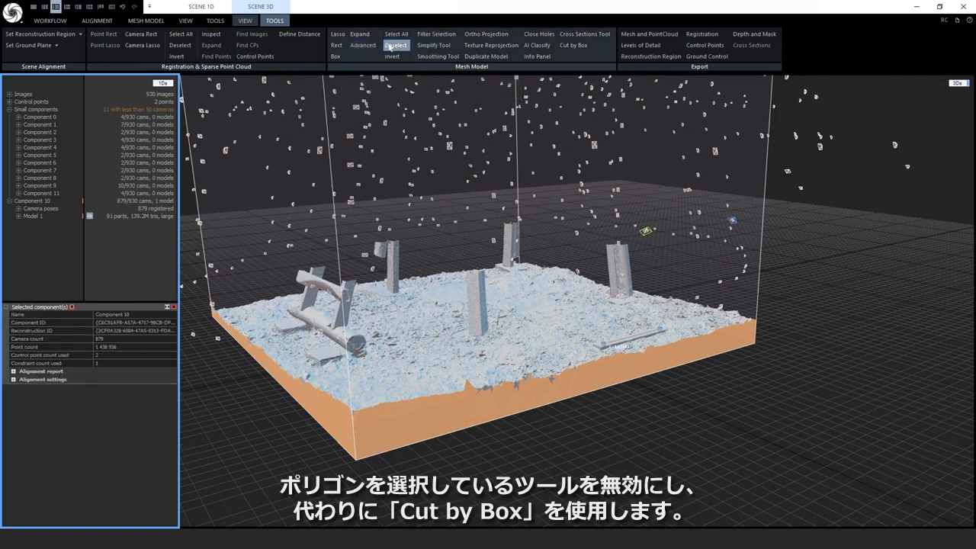
Step: Deselect all triangles, start Cut by Box and move the reconstruction region's sides slightly inward in the top view
click(394, 45)
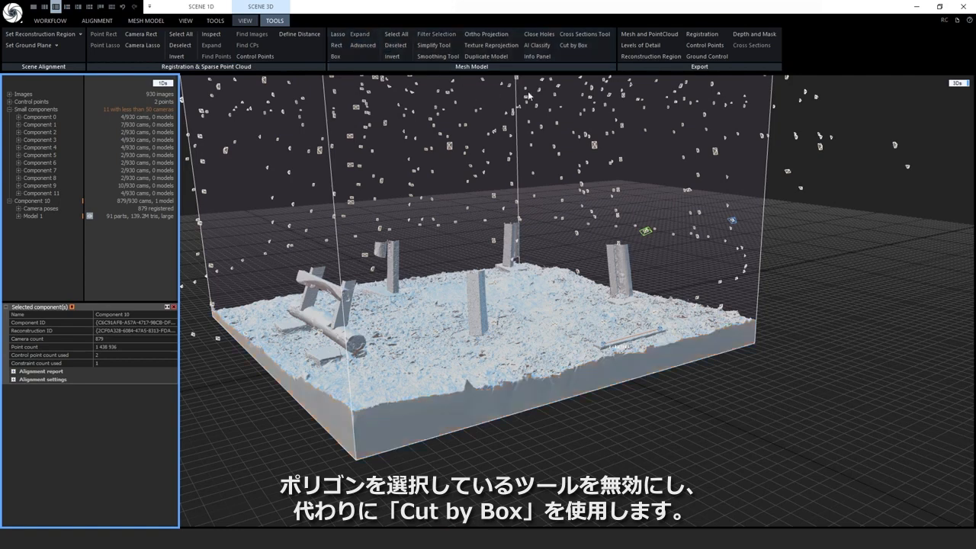
click(583, 47)
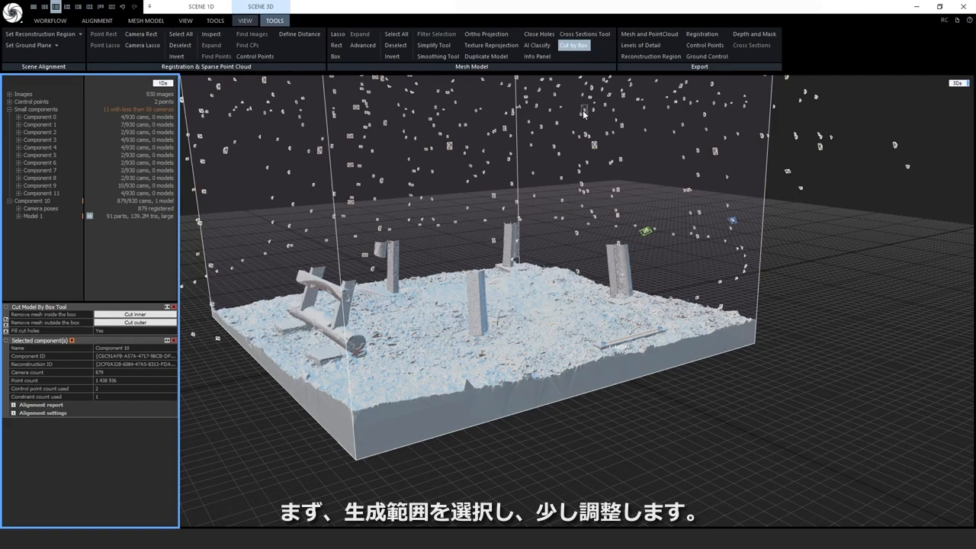
click(738, 241)
key(2)
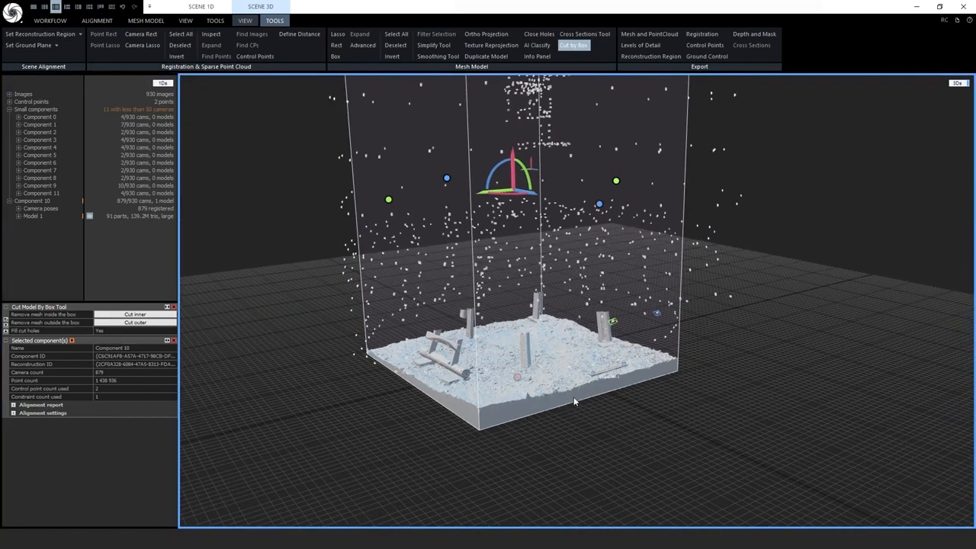
scroll(577, 178, up, 2)
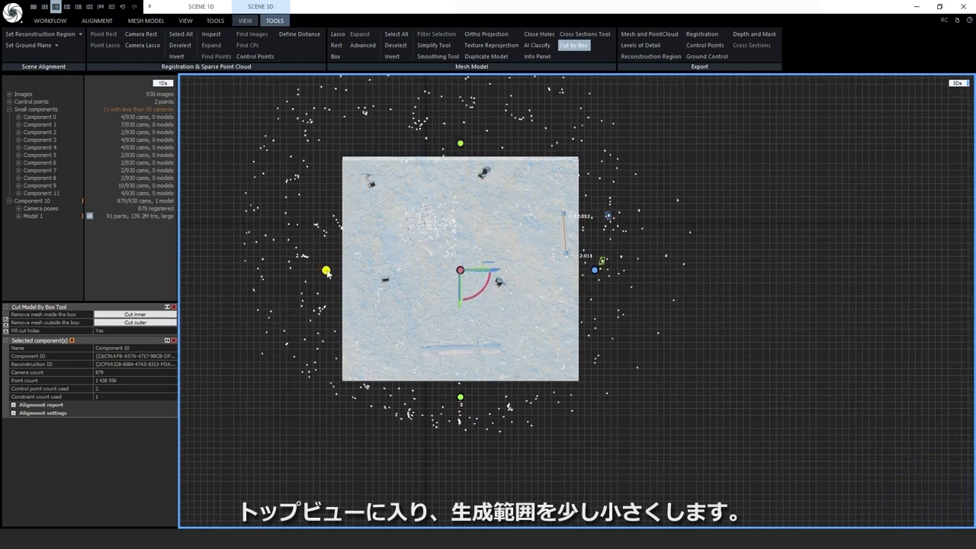
drag(325, 270, 329, 269)
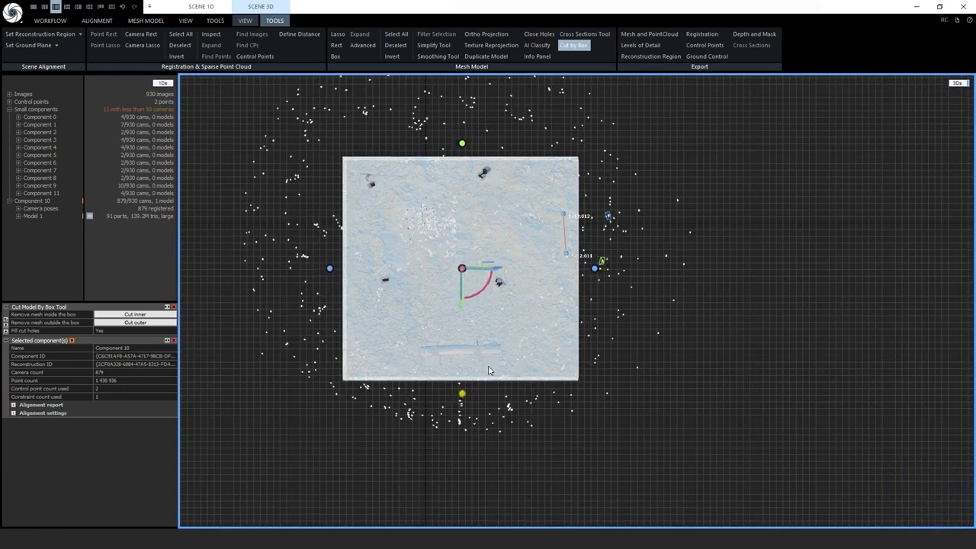
drag(595, 267, 591, 268)
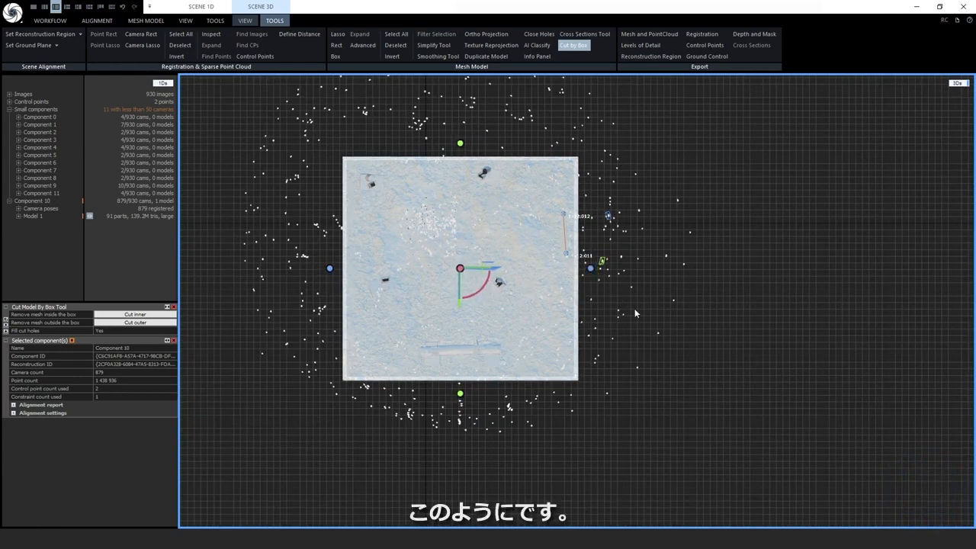
Step: Raise the bottom face of the reconstruction region slightly in the side view to leave out the mesh's flat underside
key(KP_5)
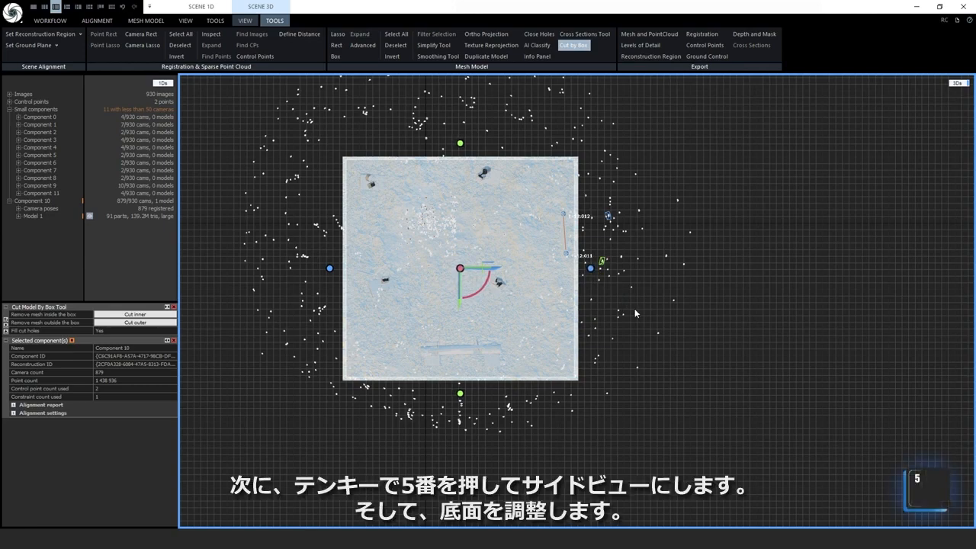
scroll(489, 477, up, 5)
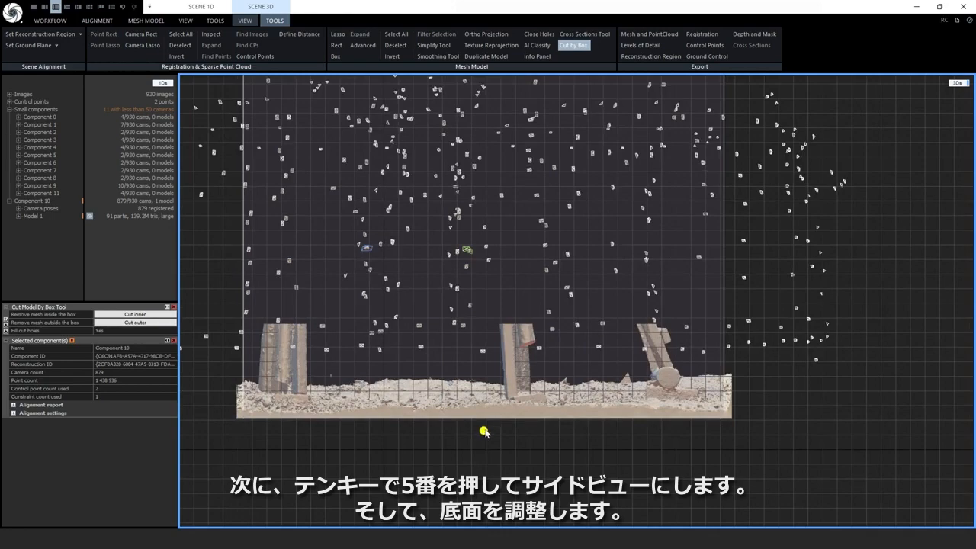
key(KP_0)
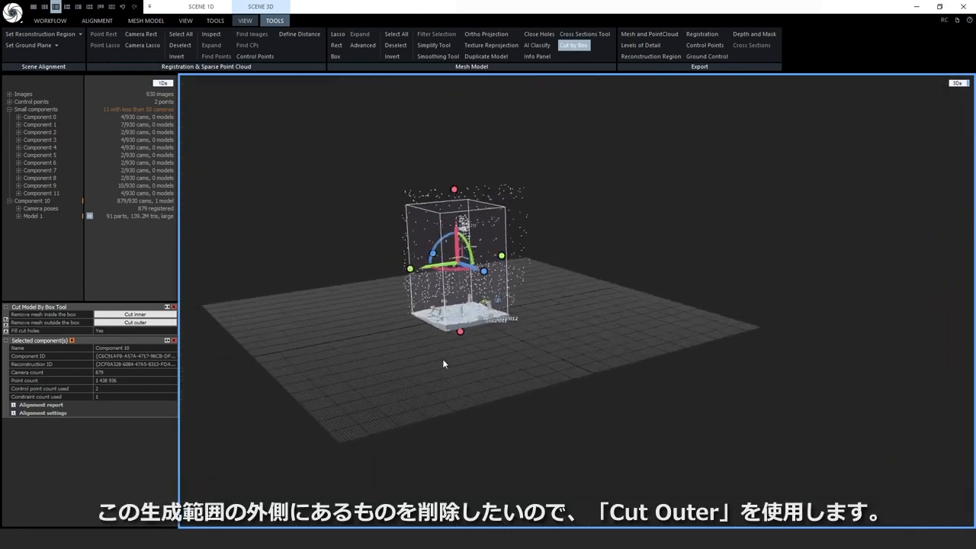
scroll(442, 280, up, 6)
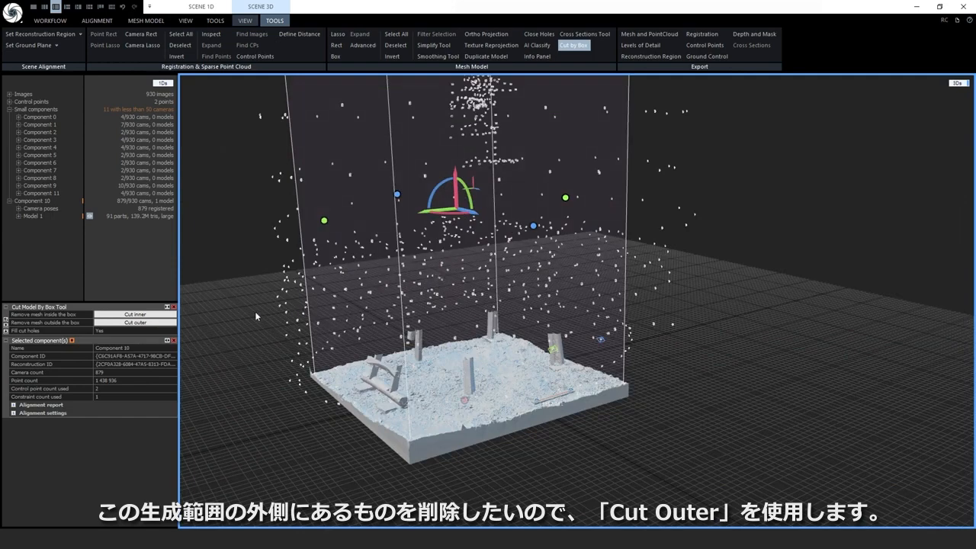
Step: Set Fill cut holes to No and cut away the mesh outside the reconstruction region
click(174, 331)
click(167, 344)
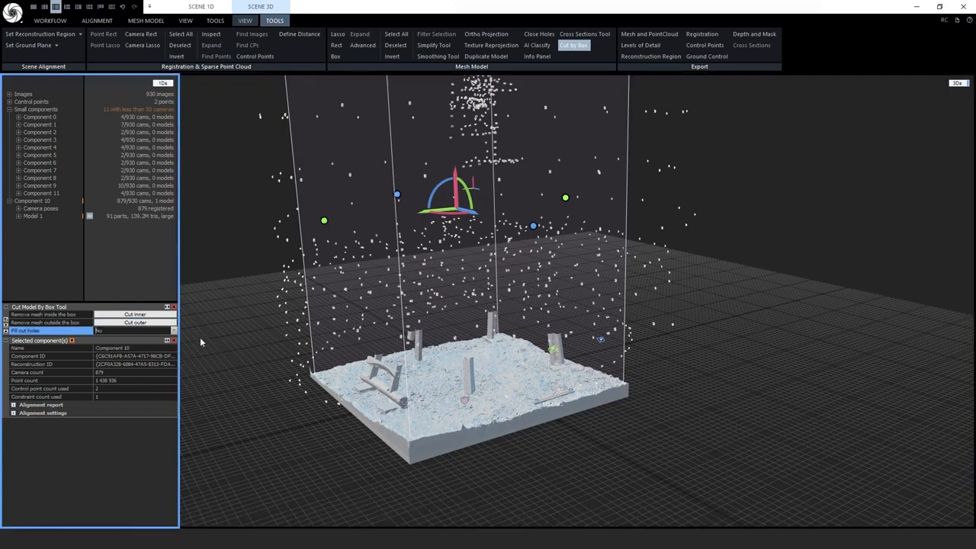
click(157, 322)
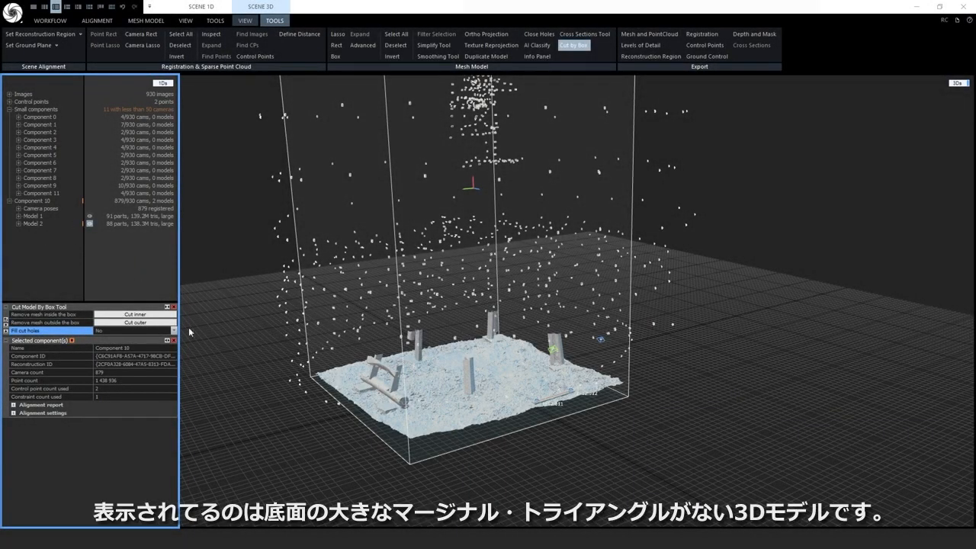
scroll(473, 439, up, 3)
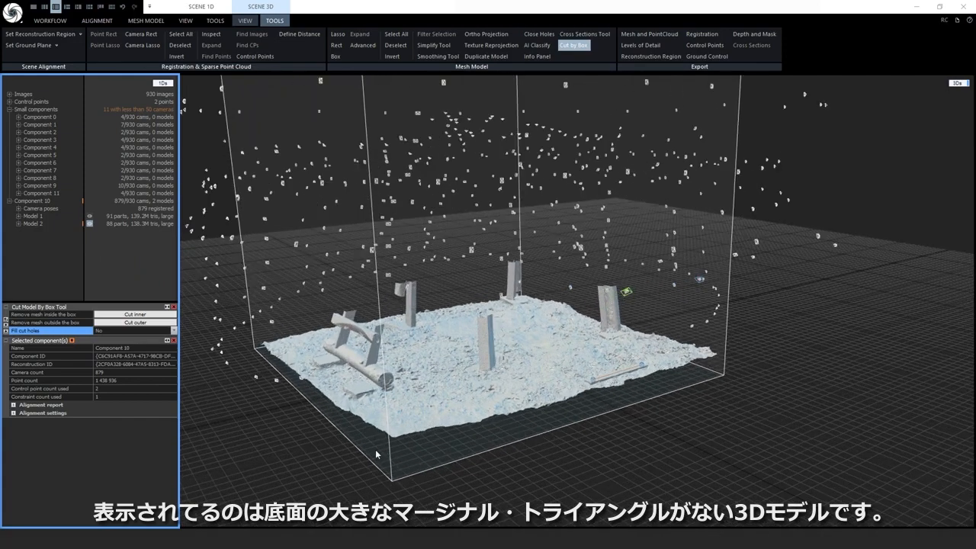
Step: Clear the clipping box to show the whole tower, and close the Cut by Box tool and the component properties
click(246, 21)
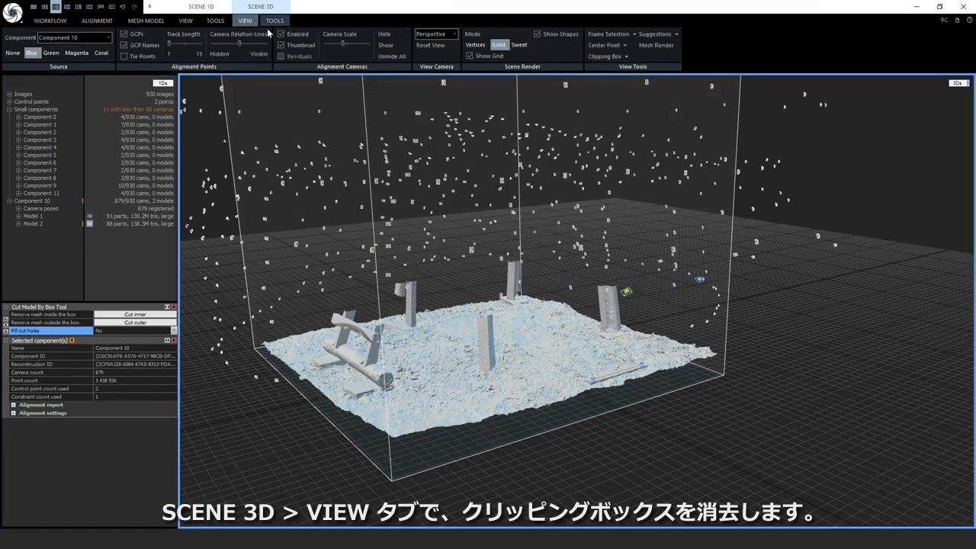
click(626, 56)
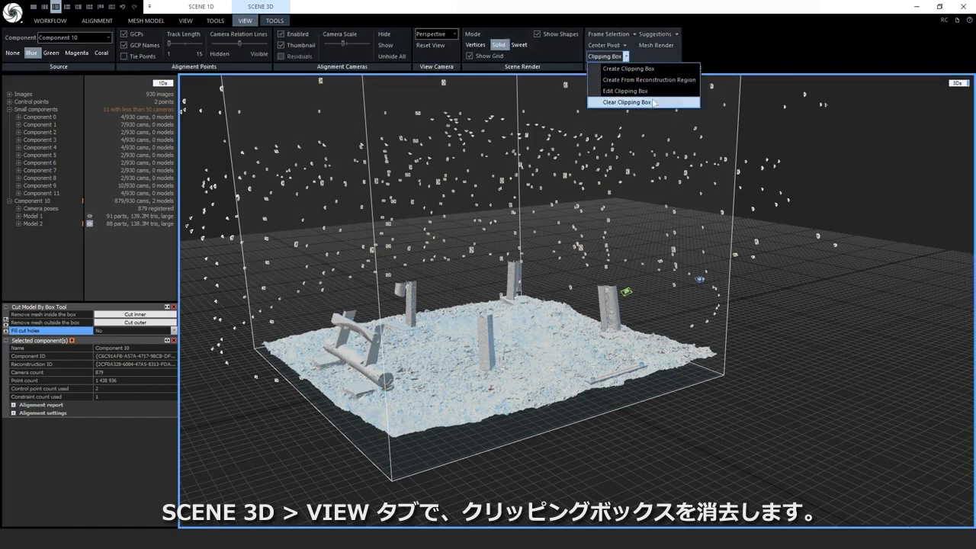
click(626, 102)
scroll(478, 477, up, 3)
scroll(464, 484, down, 5)
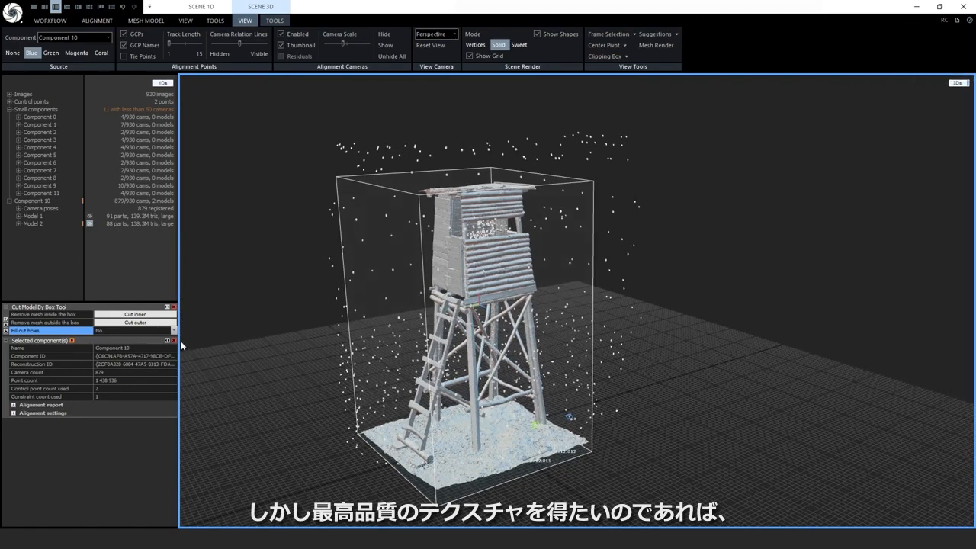
click(173, 340)
click(174, 307)
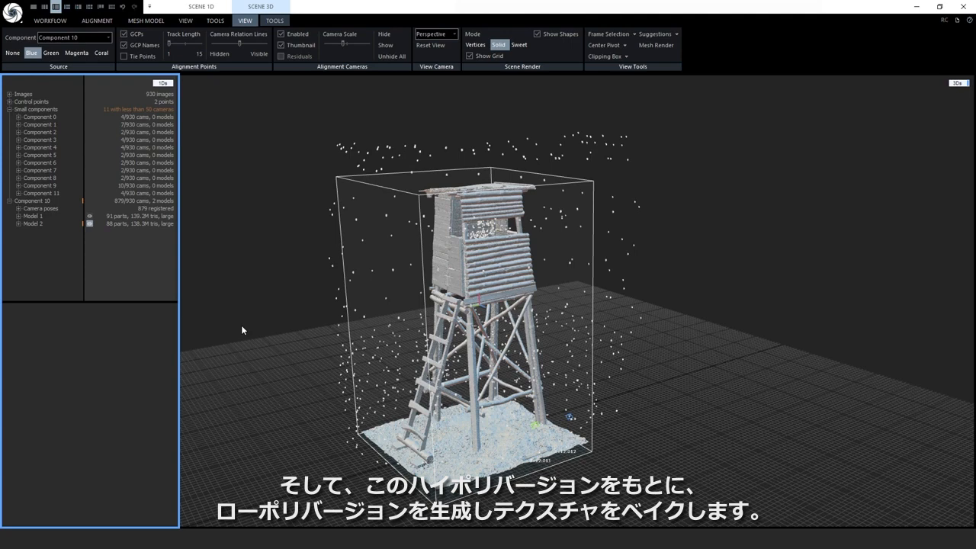
Step: Configure the default unwrap parameters with a maximal texture resolution of 16384 x 16384 and the Fixed texel size style
click(148, 21)
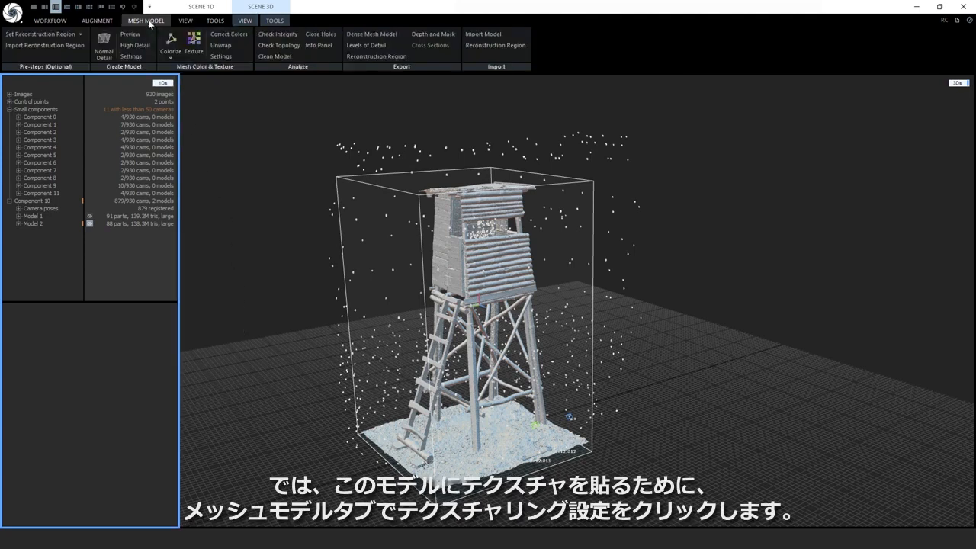
click(221, 57)
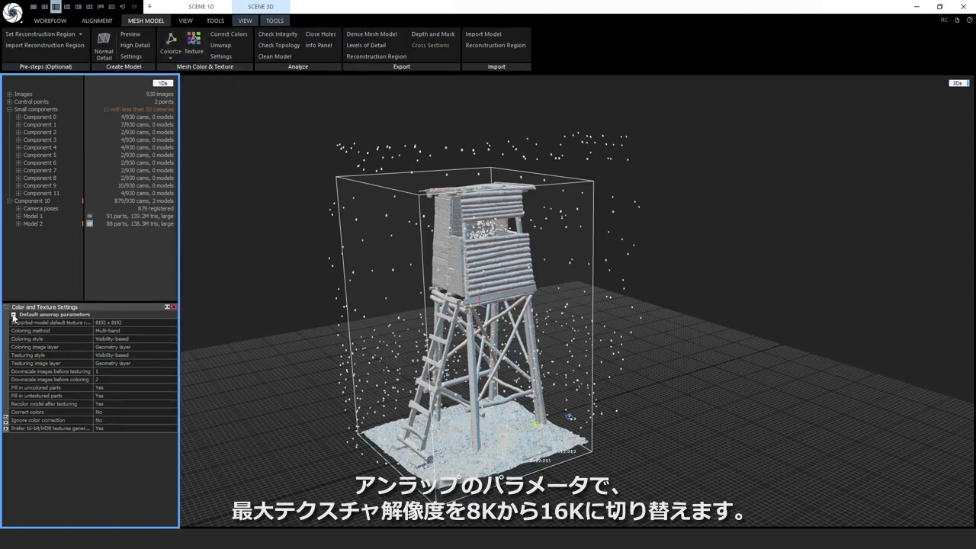
click(13, 314)
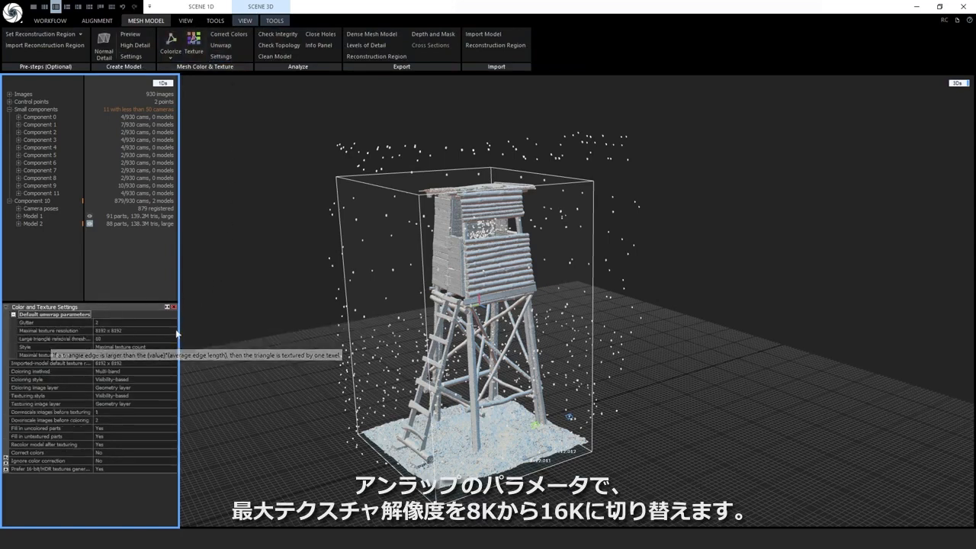
click(175, 331)
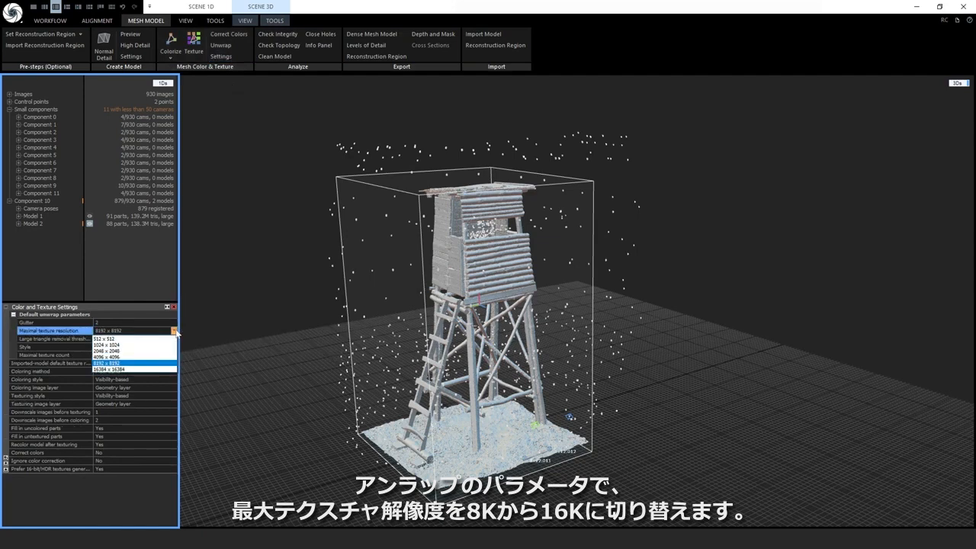
click(173, 369)
click(175, 347)
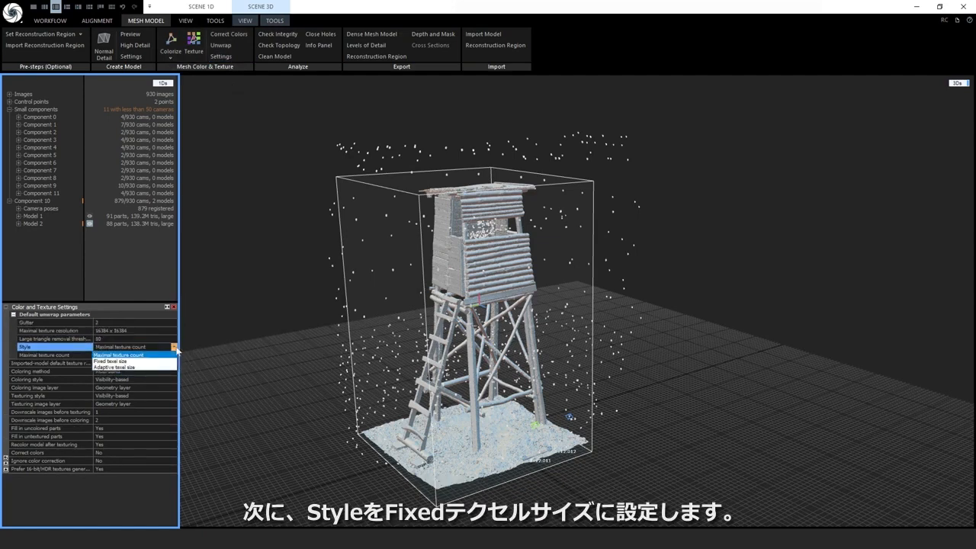
click(140, 361)
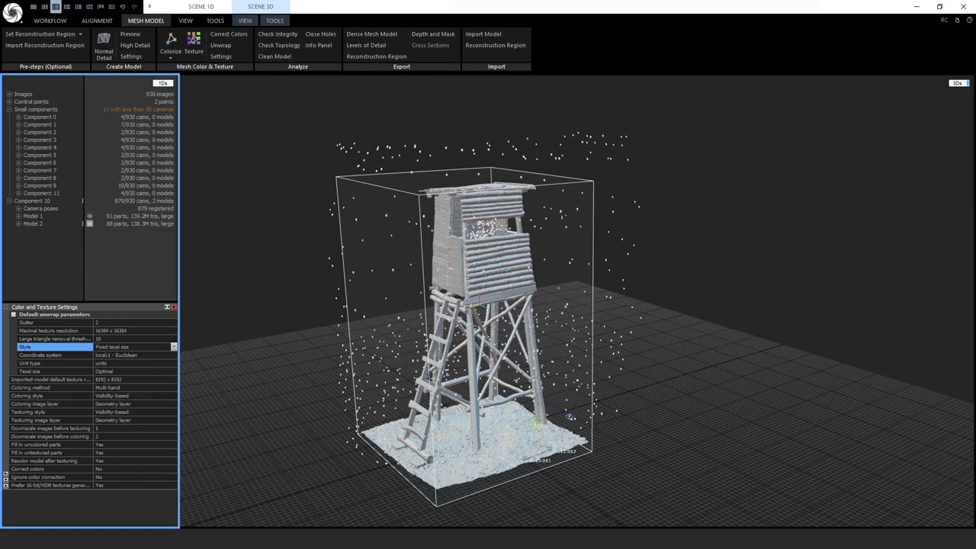
Step: Texture the model with a large triangle removal threshold of 100, and expand Model 2 to list its textures
click(114, 339)
text(0)
key(Return)
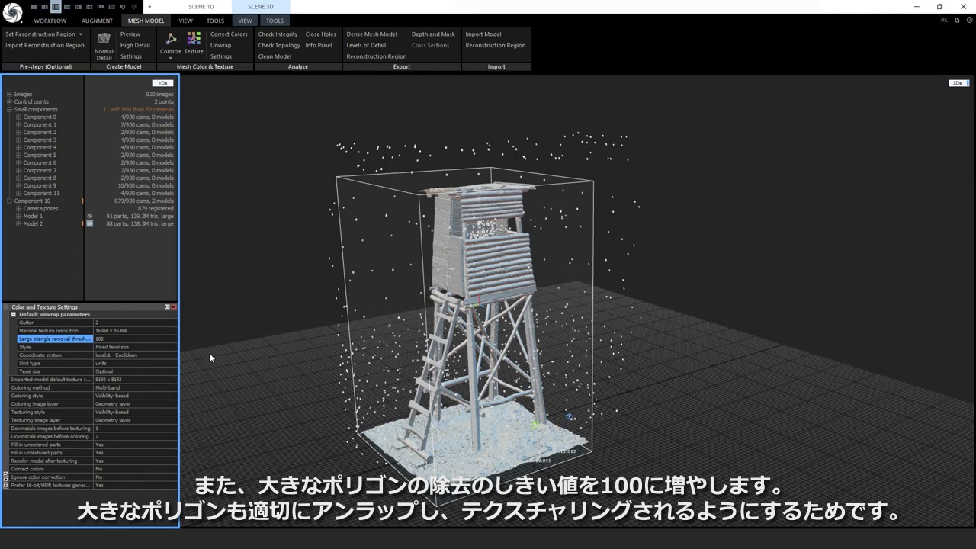
click(196, 50)
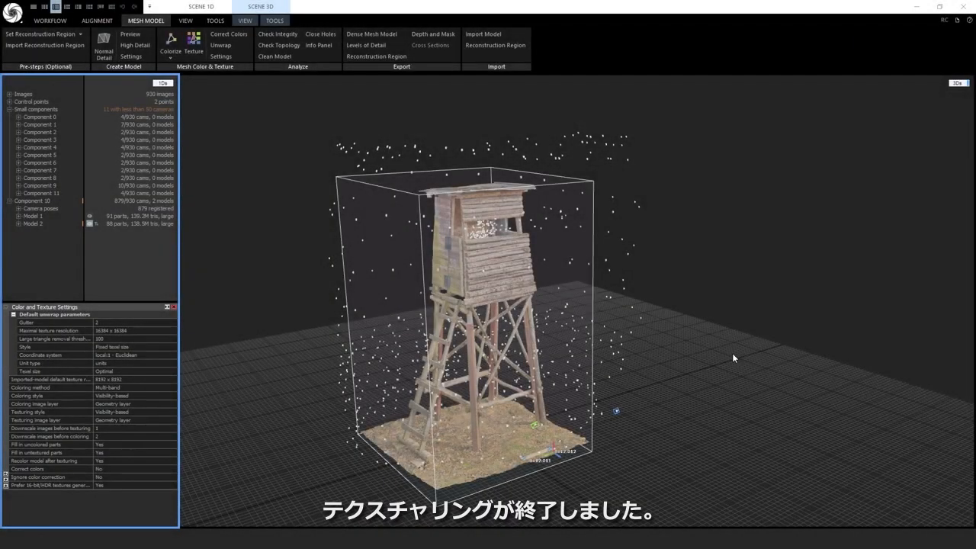
scroll(534, 246, up, 5)
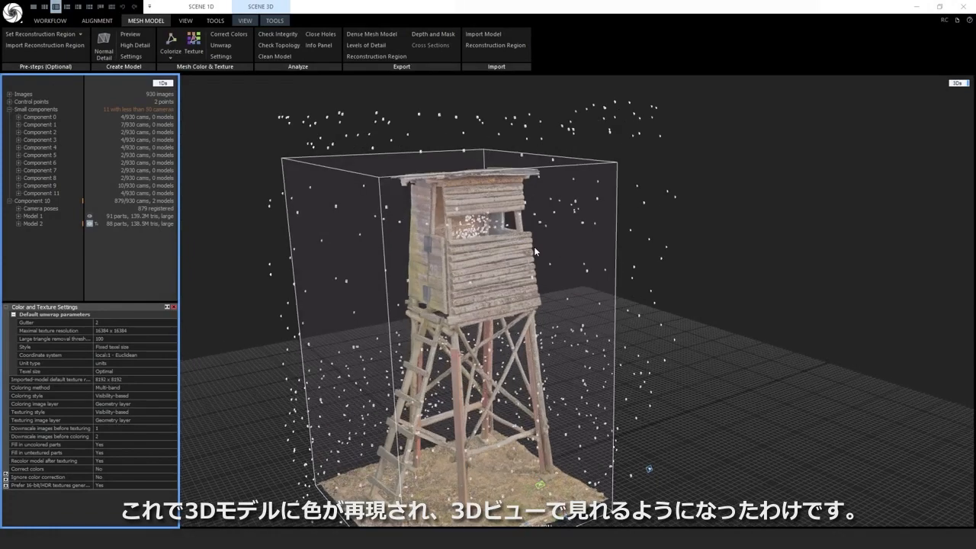
scroll(432, 251, up, 2)
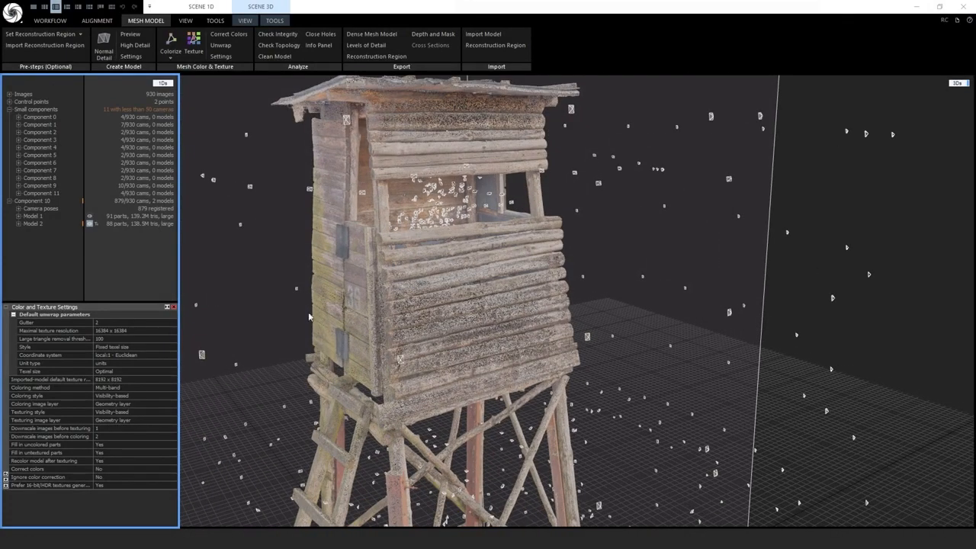
click(18, 224)
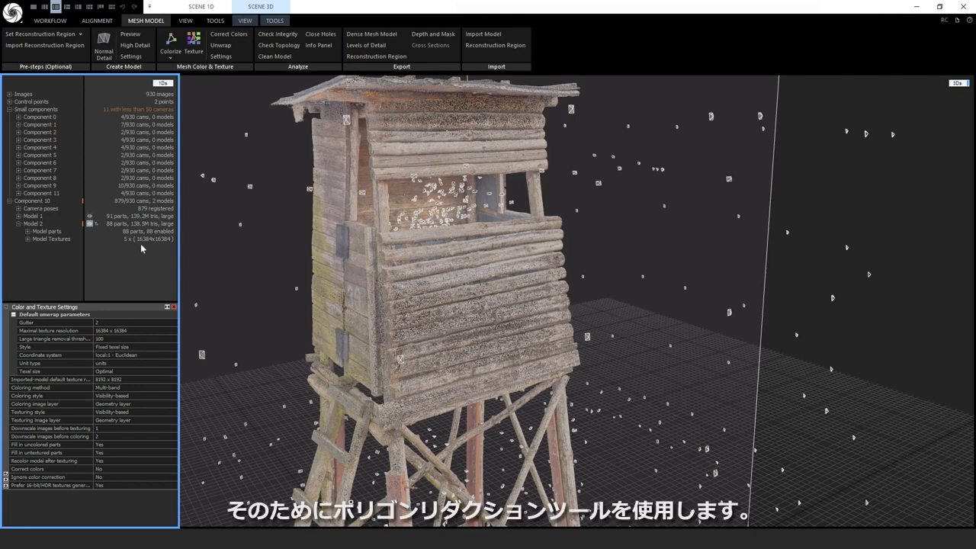
Step: Simplify the textured model with the Simplify Tool to an absolute target of 10,000,000 triangles
click(276, 22)
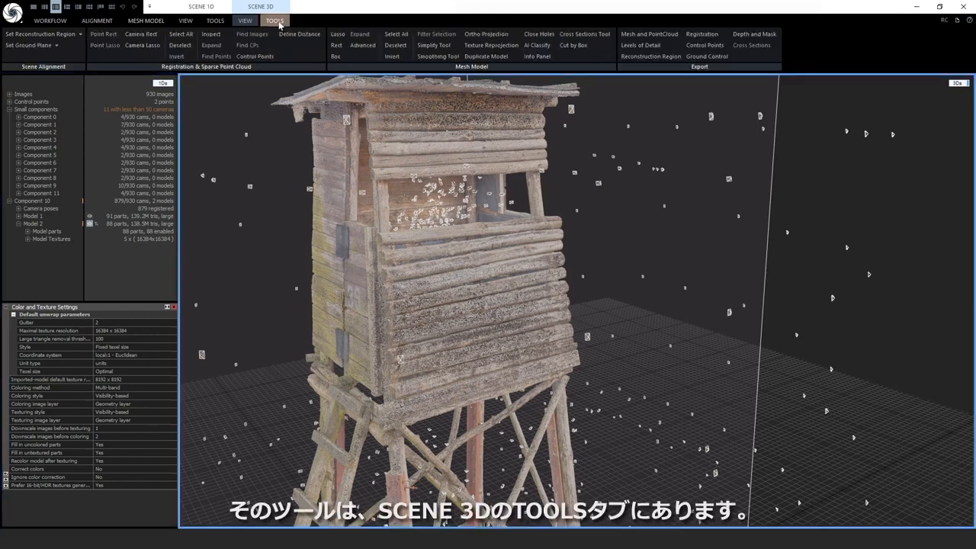
click(447, 48)
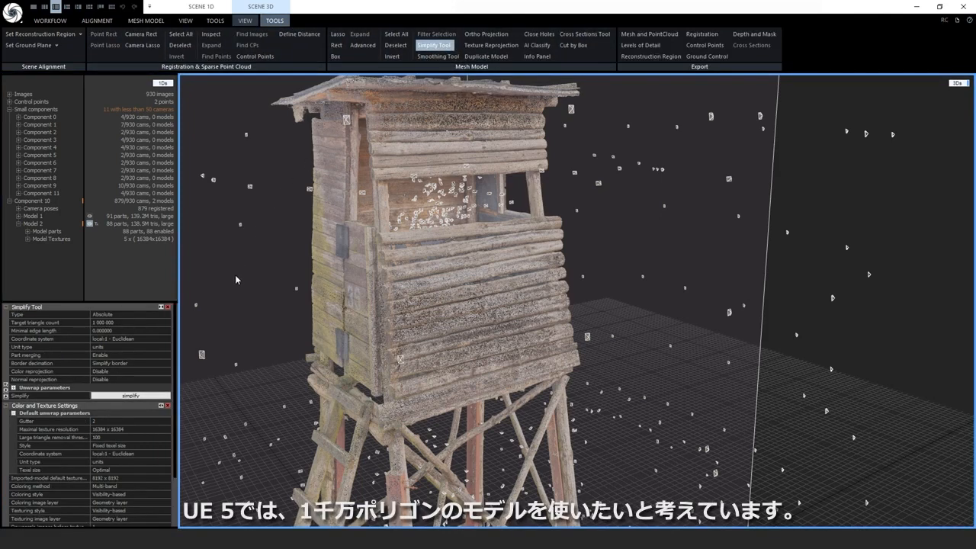
click(121, 322)
text(10000000)
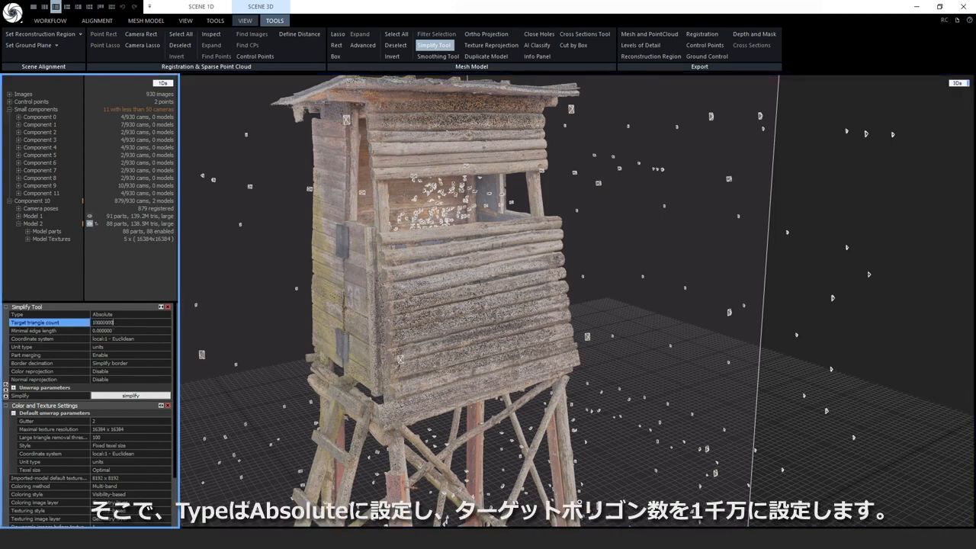
key(Return)
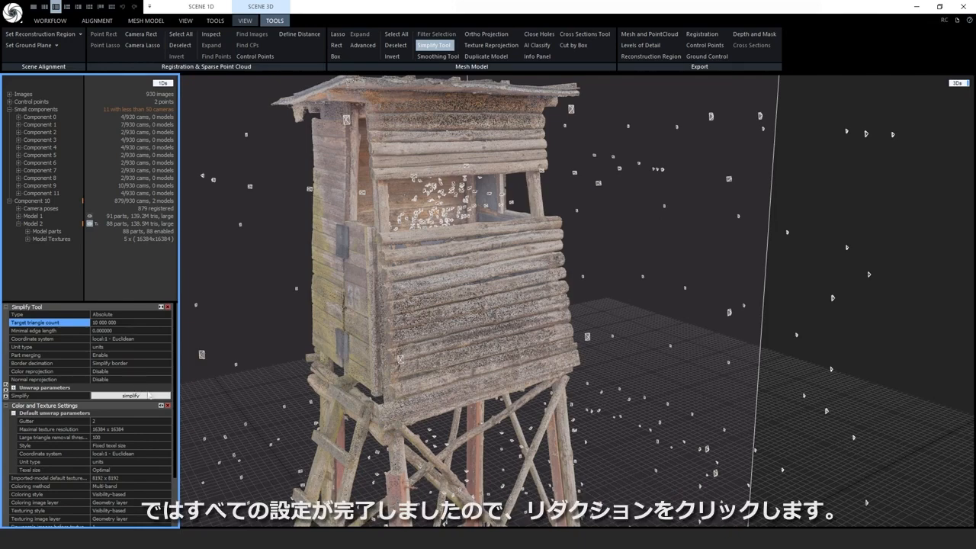
click(131, 396)
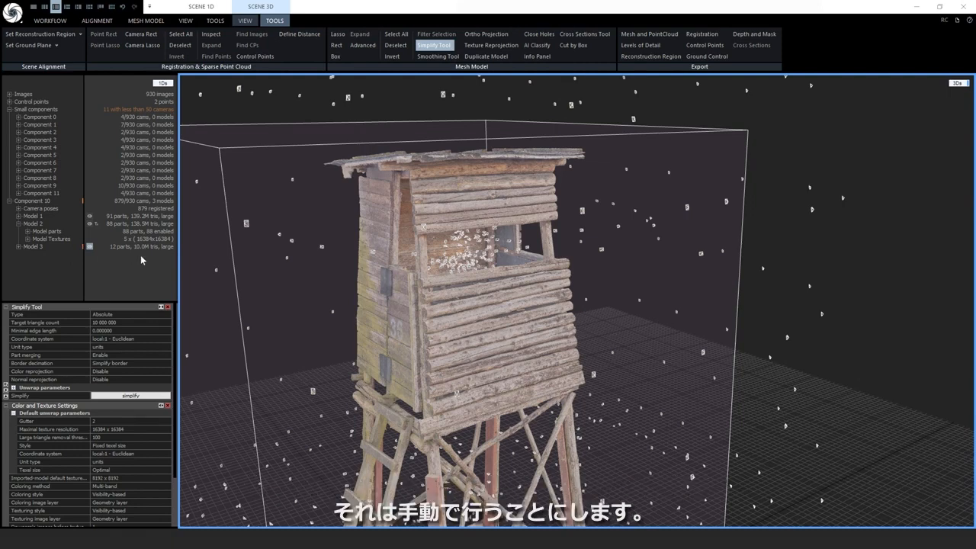
scroll(489, 357, up, 10)
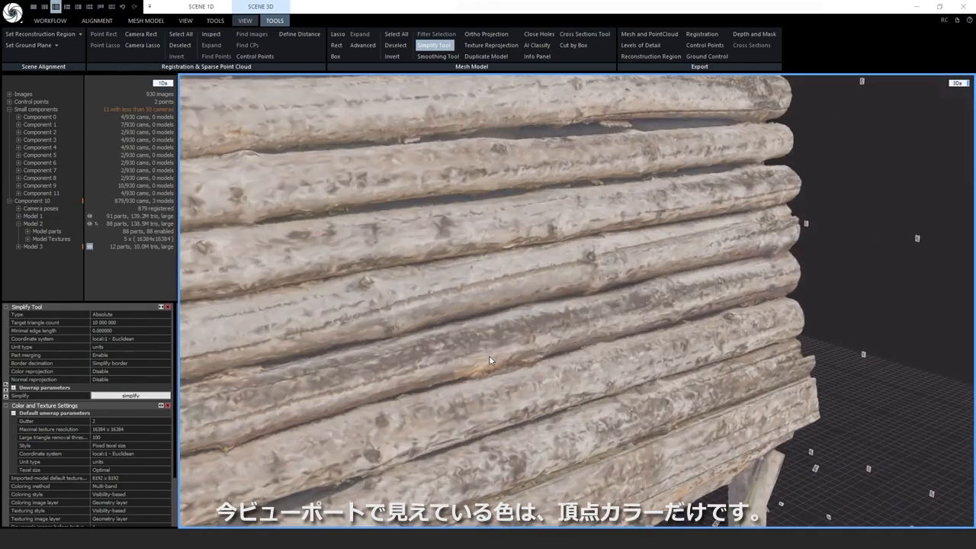
scroll(490, 359, down, 12)
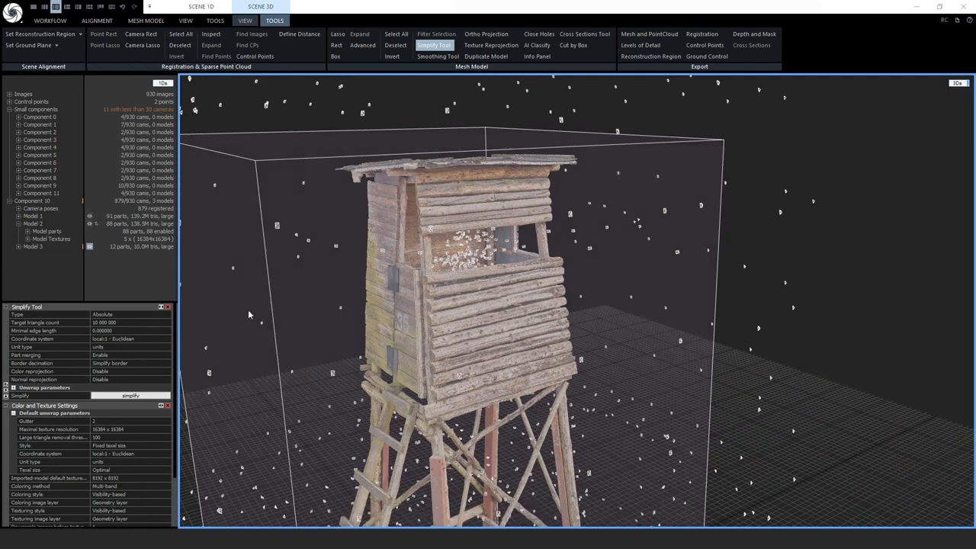
Step: Close the open tool settings and unwrap Model 3 with a 16384 x 16384 maximal texture resolution and a large triangle removal threshold of 100
click(170, 307)
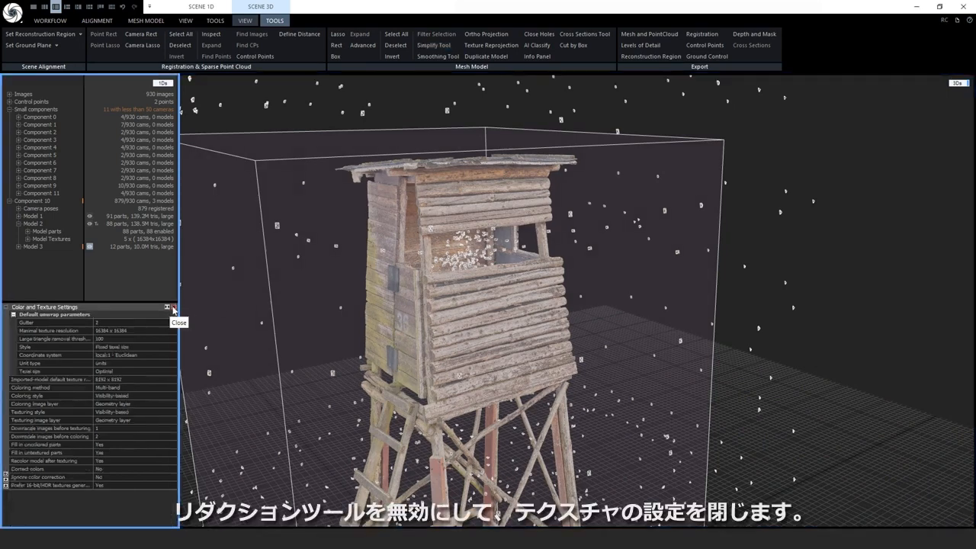
click(171, 309)
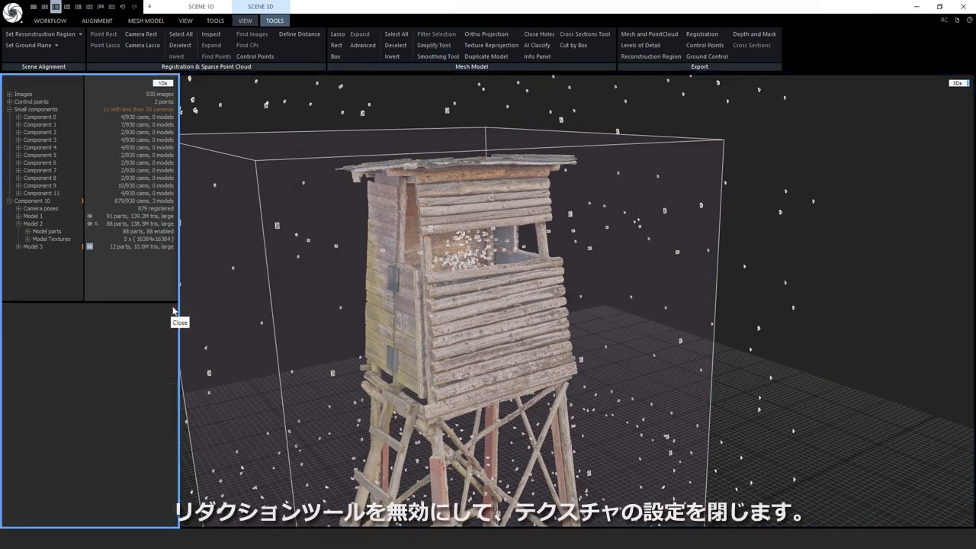
click(154, 21)
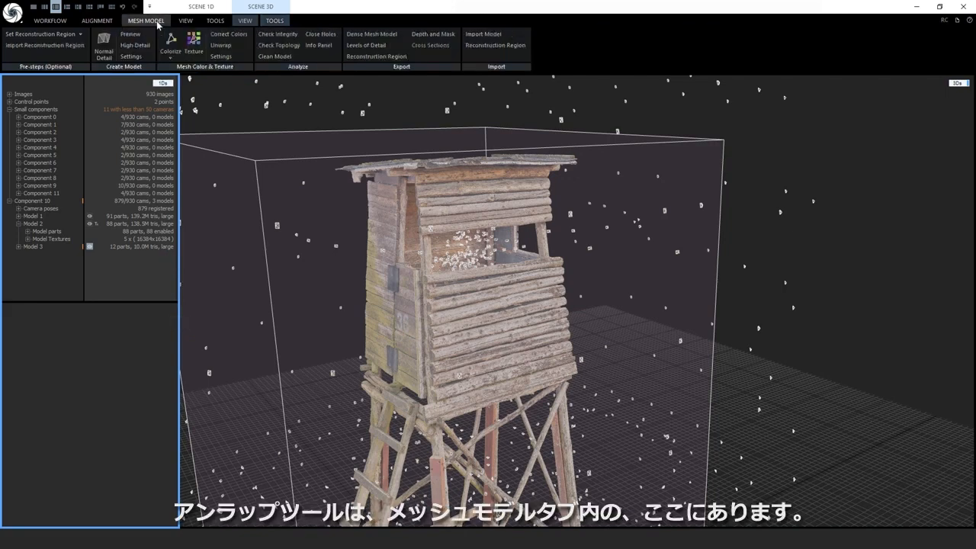
click(232, 46)
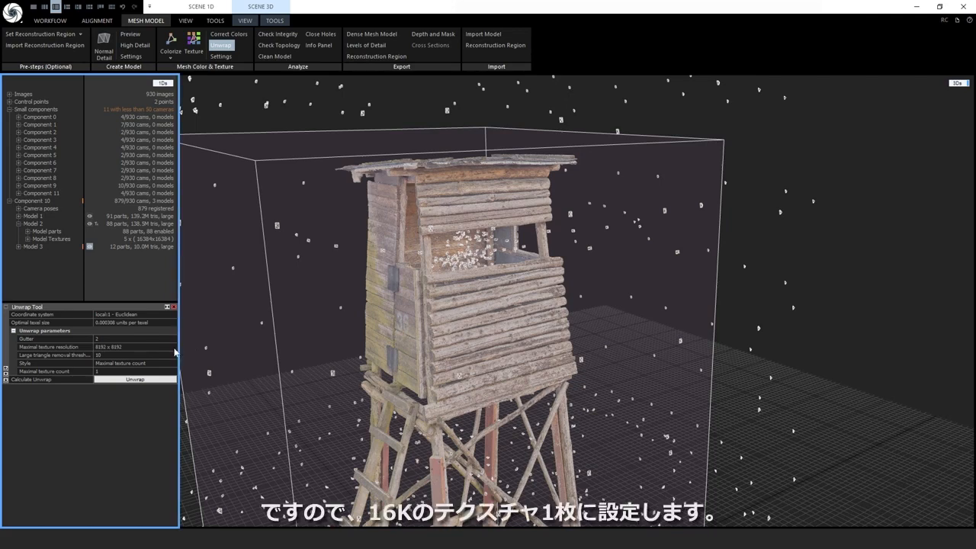
click(136, 347)
click(140, 386)
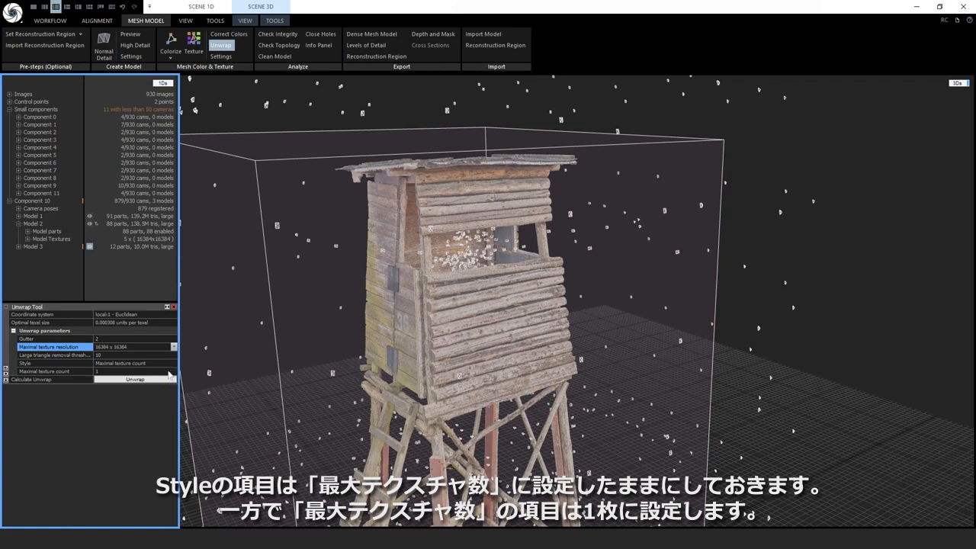
click(120, 355)
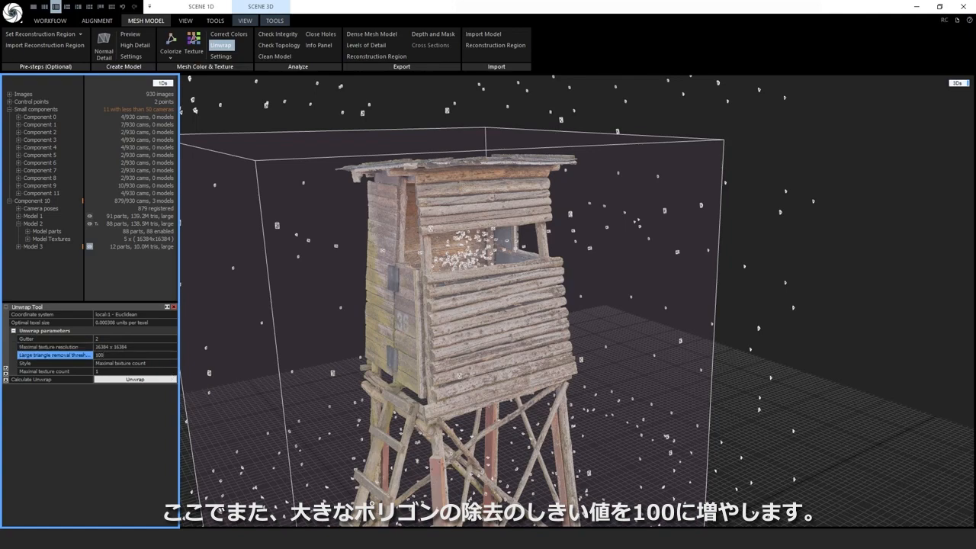
click(159, 379)
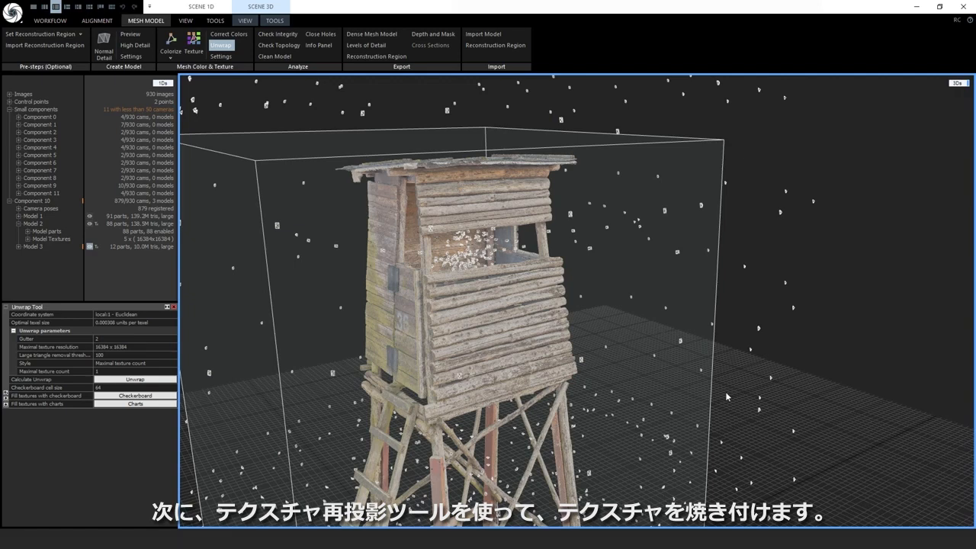
click(168, 307)
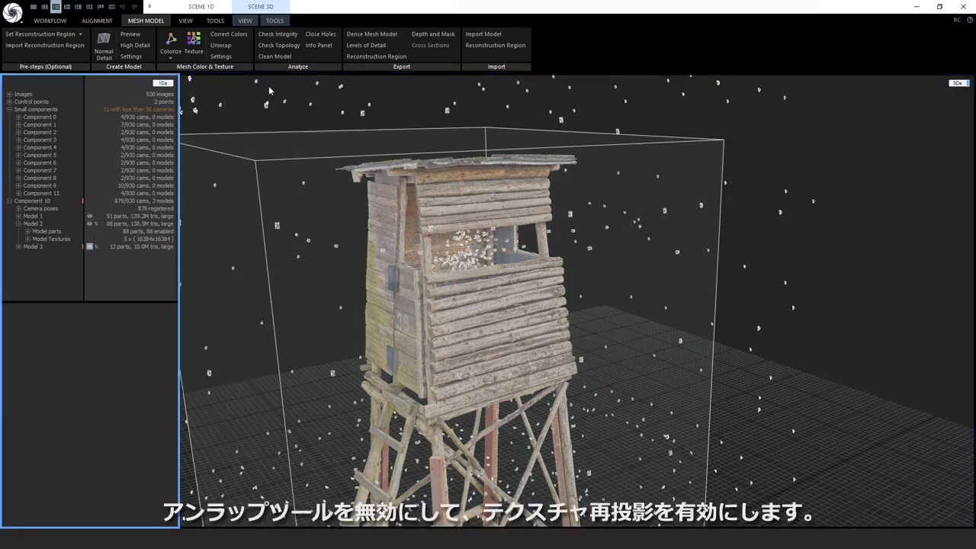
Step: Reproject the texture from source Model 2 onto Model 3 with normal reprojection enabled
click(275, 21)
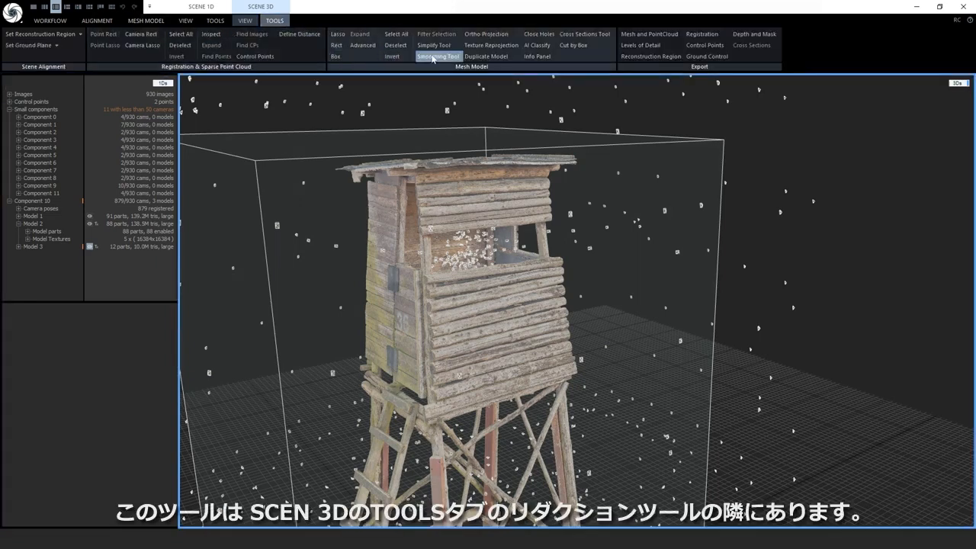
click(518, 46)
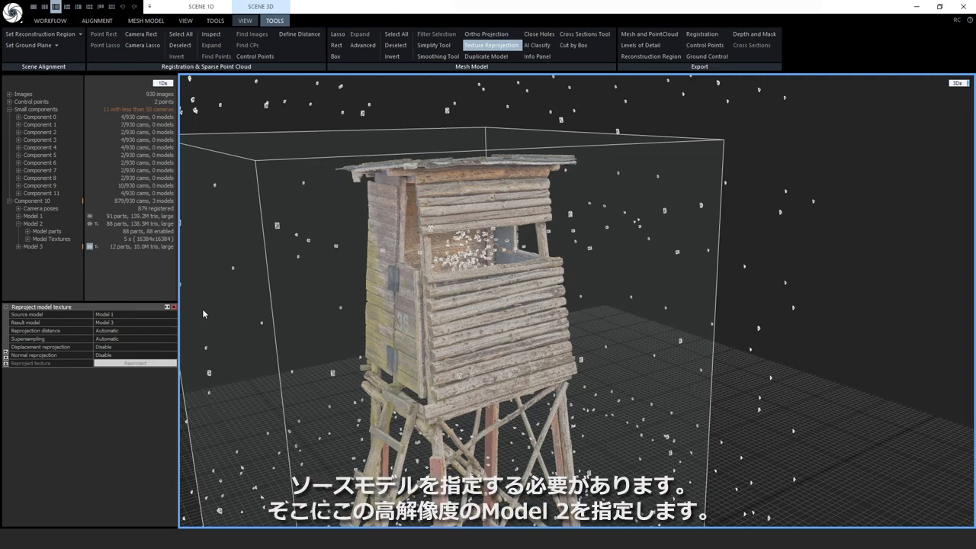
click(173, 314)
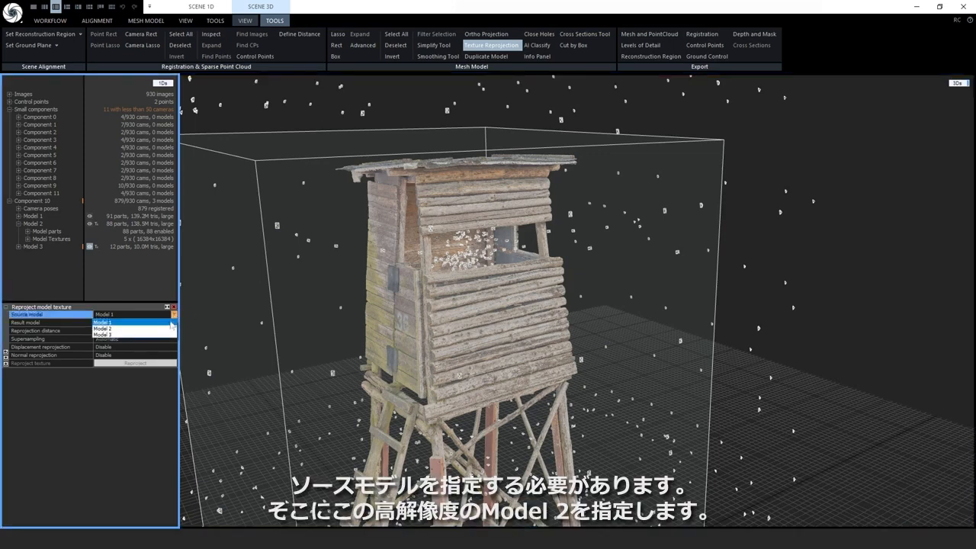
click(172, 328)
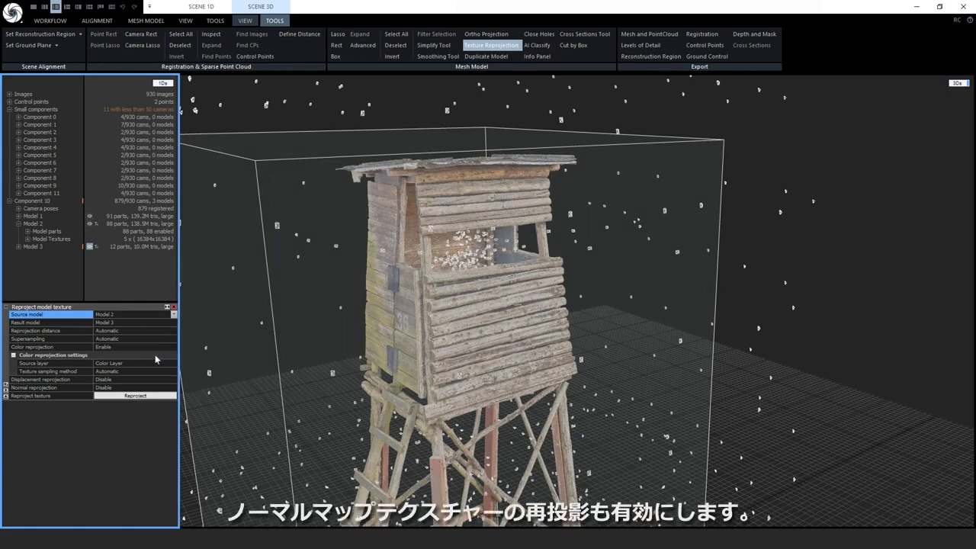
click(173, 388)
click(174, 388)
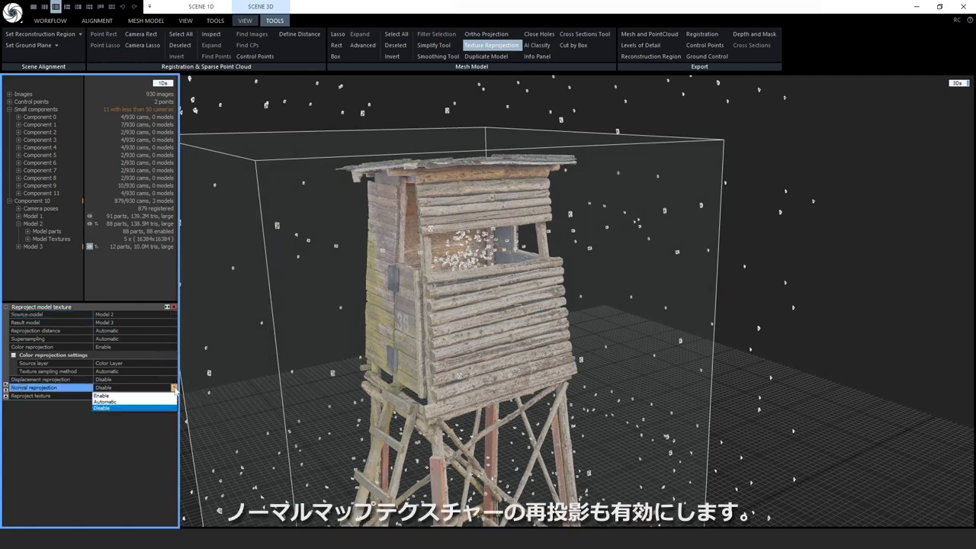
click(102, 396)
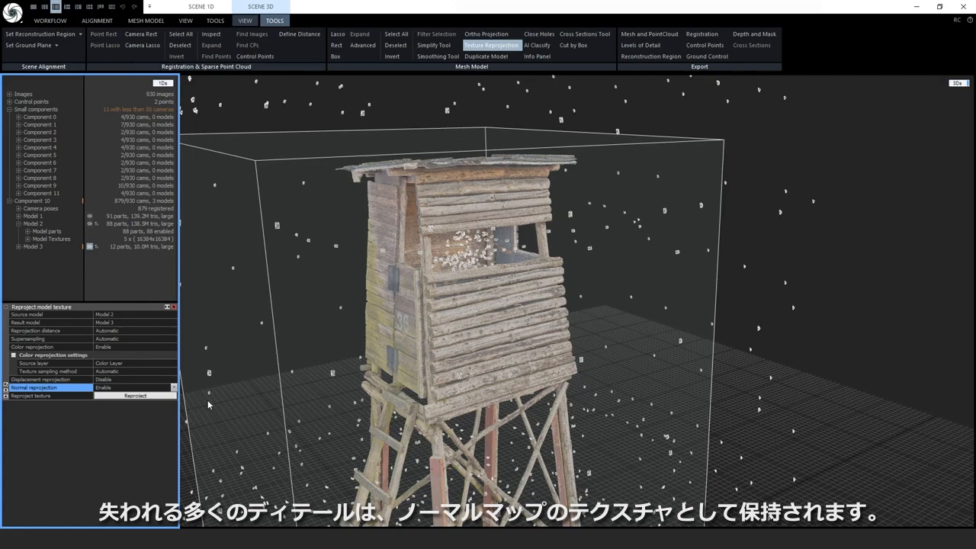
click(164, 397)
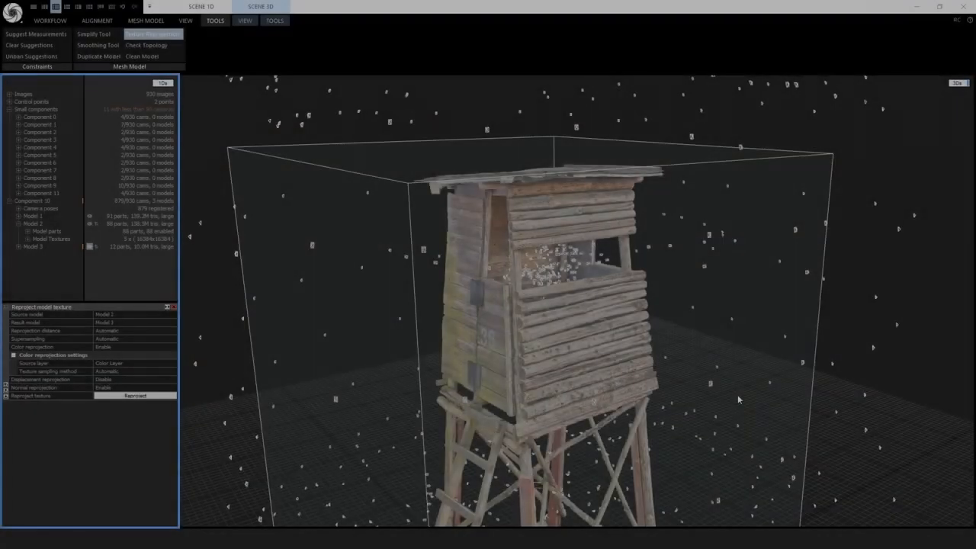
Step: Inspect the reprojected texture on the whole tower and up close, and expand Model 3's texture layers
scroll(524, 349, up, 5)
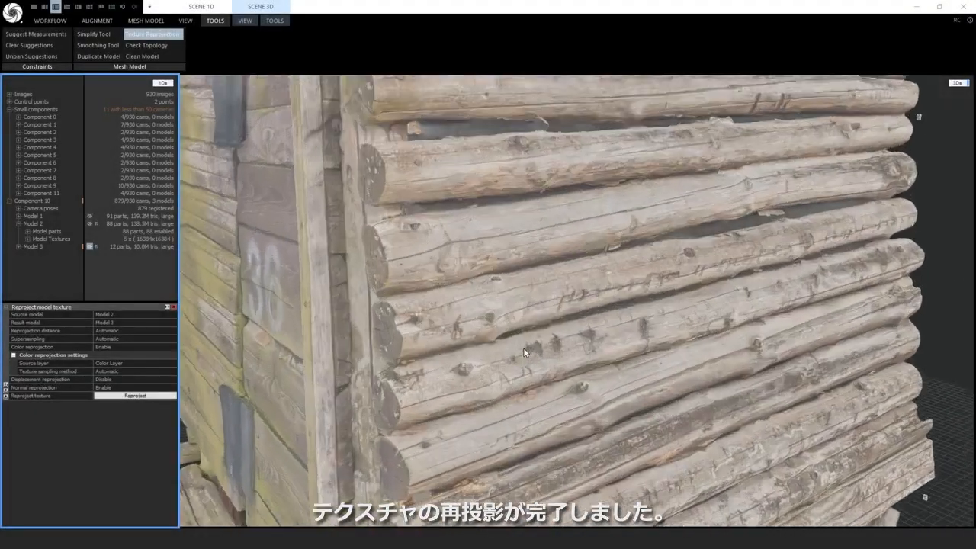
scroll(524, 351, down, 3)
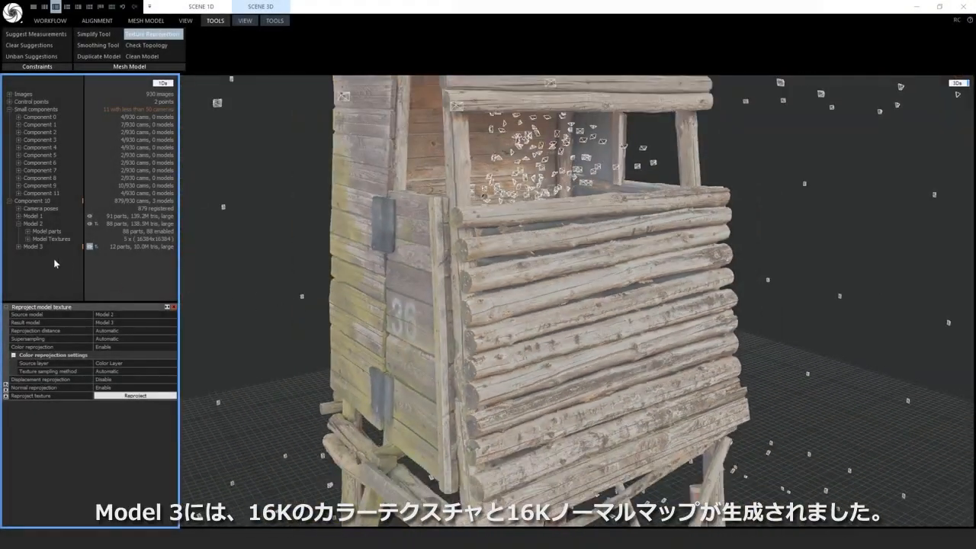
click(19, 247)
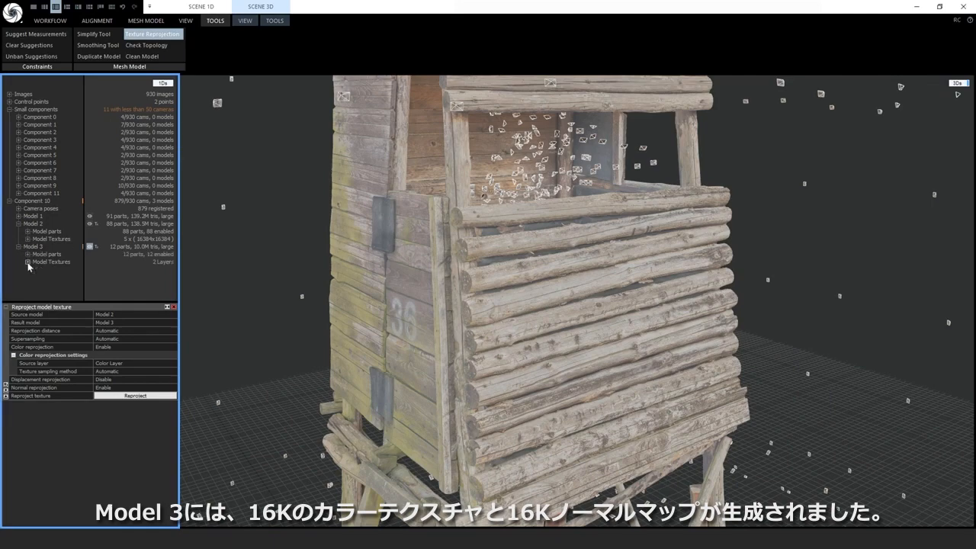
click(28, 263)
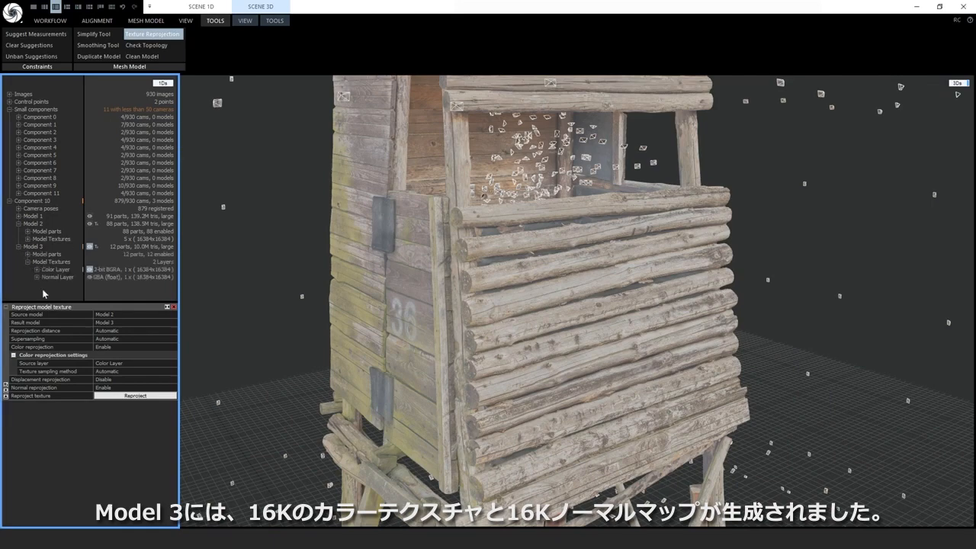
scroll(442, 333, down, 10)
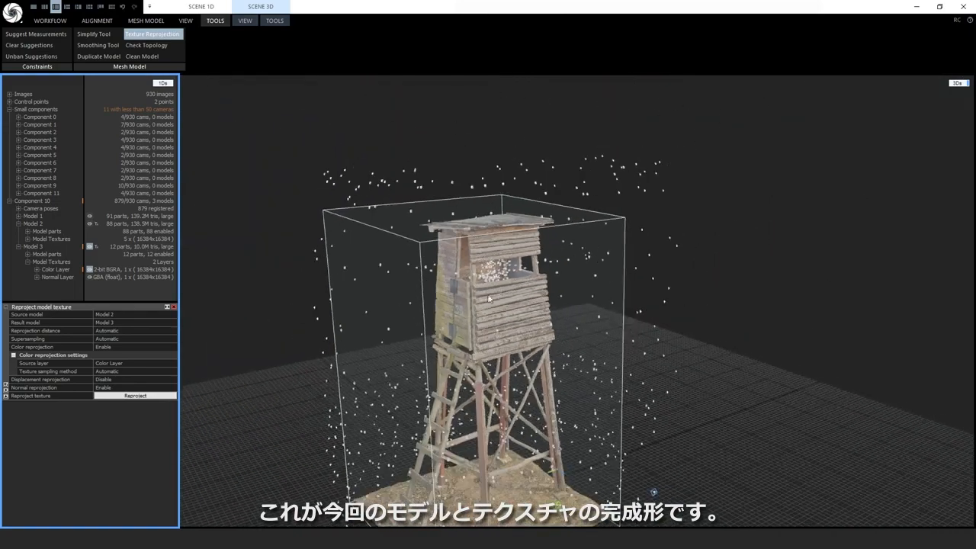
drag(489, 299, 444, 418)
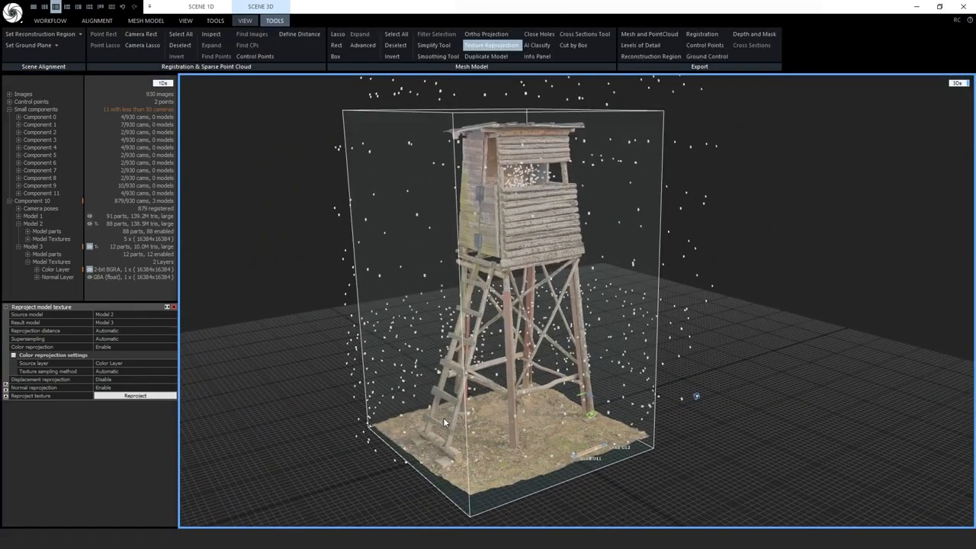
Step: Start exporting the model in Autodesk's FBX format to the [4]Export folder under the file name Tower
click(12, 11)
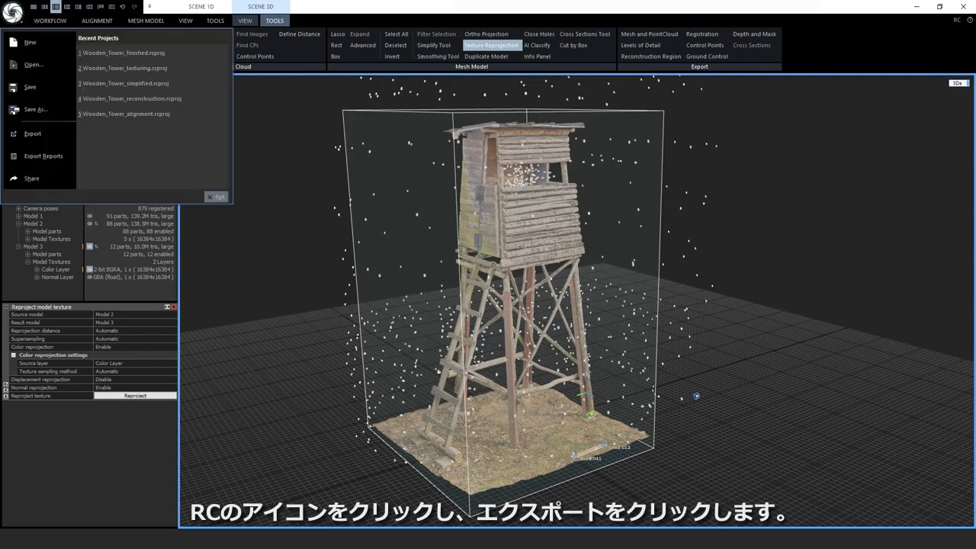
click(63, 131)
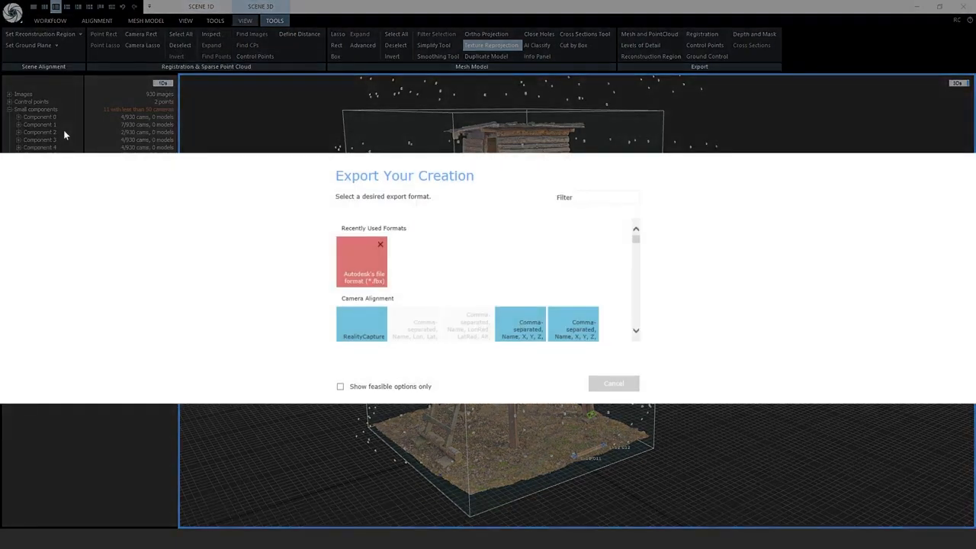
click(385, 280)
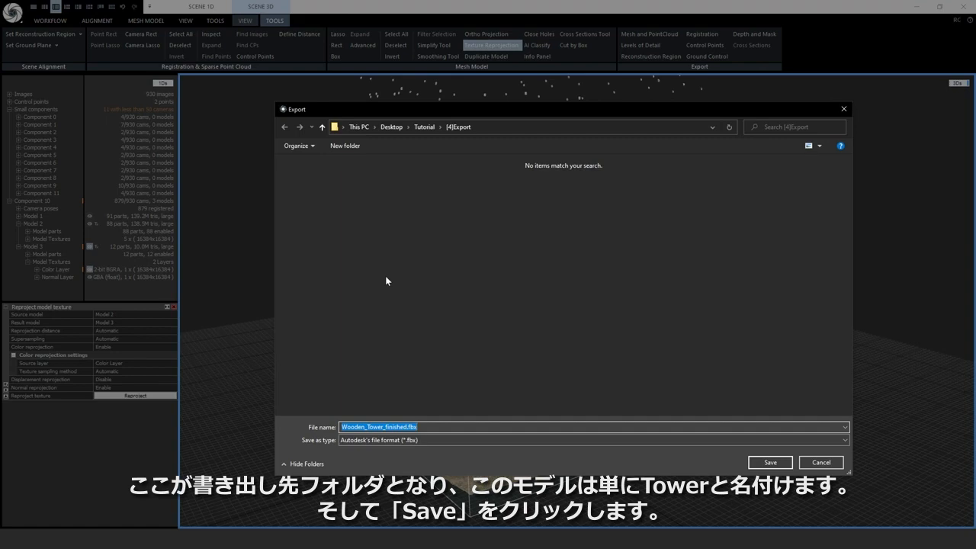
text(Tower)
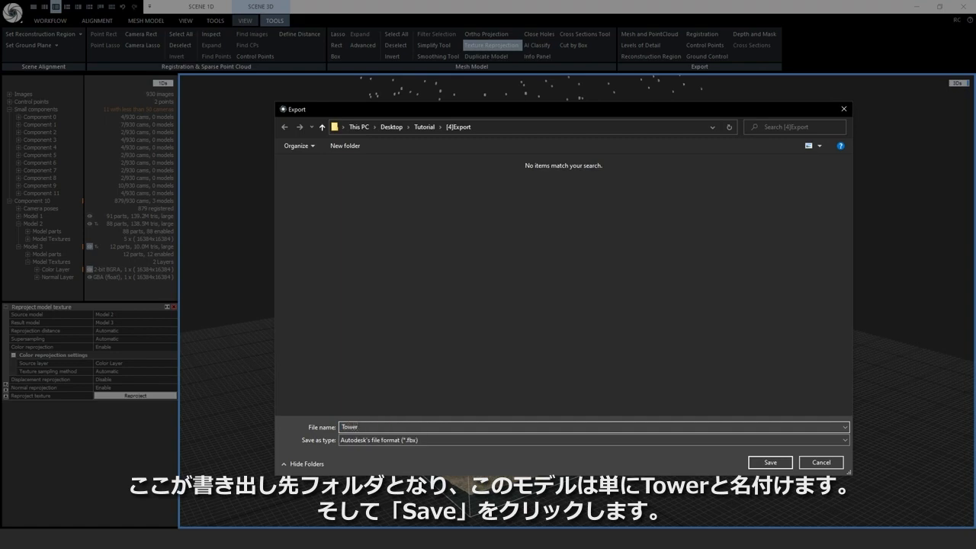
click(770, 462)
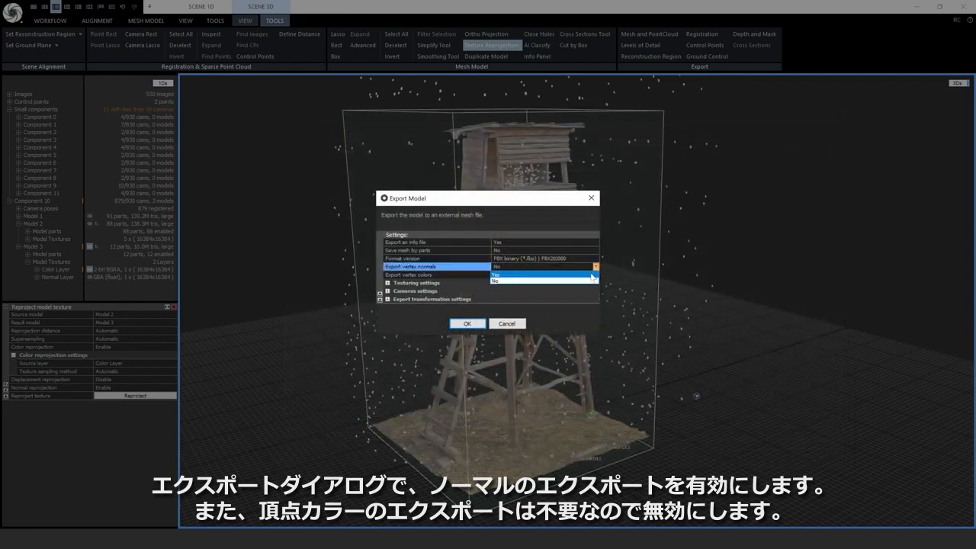
Step: Enable vertex normals and disable vertex colors for the export, and show all the texturing settings in an enlarged dialog
click(594, 274)
click(596, 275)
click(591, 289)
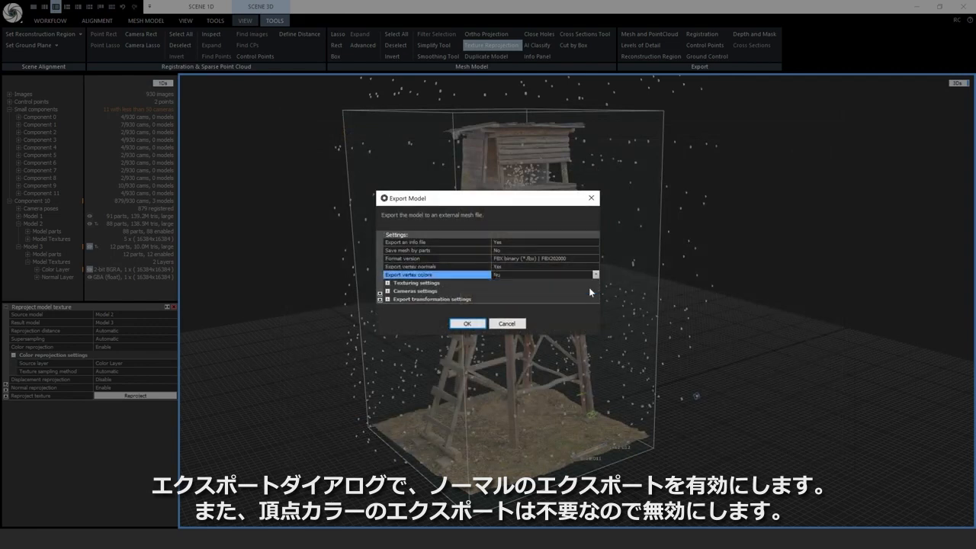
click(387, 283)
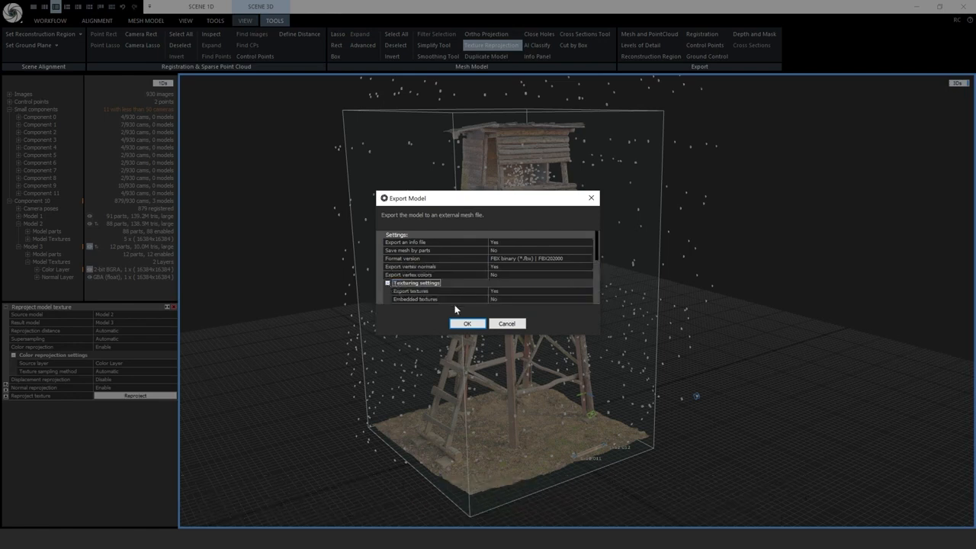
drag(545, 335, 556, 449)
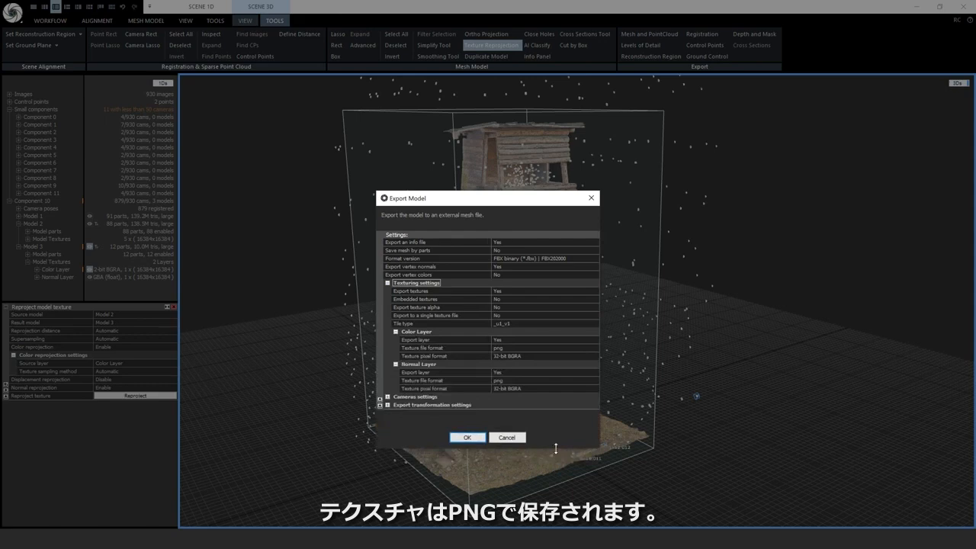
Step: Set the export transformation preset to Maya + Arnold, Unreal, and expand the scene and normal transformation settings for review
click(388, 405)
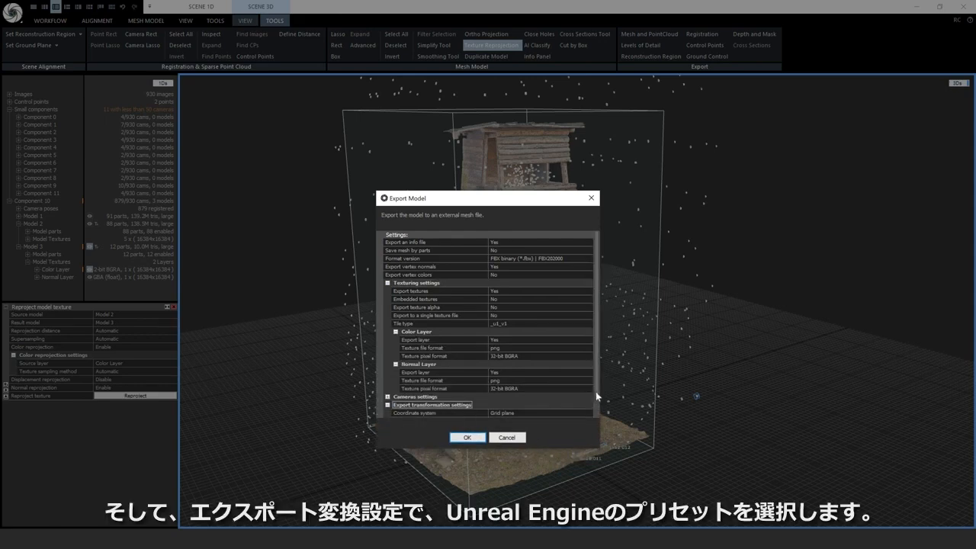
drag(595, 392, 599, 408)
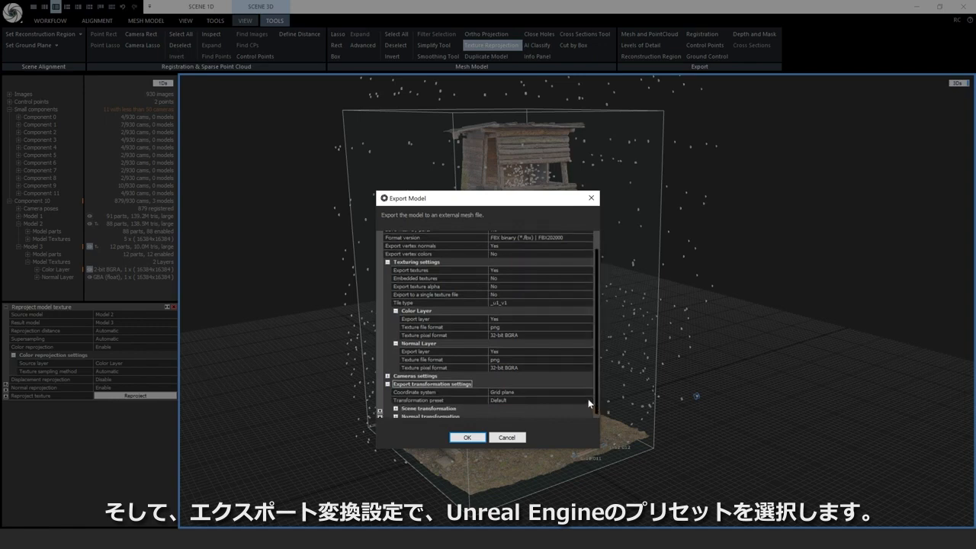
click(588, 399)
click(534, 434)
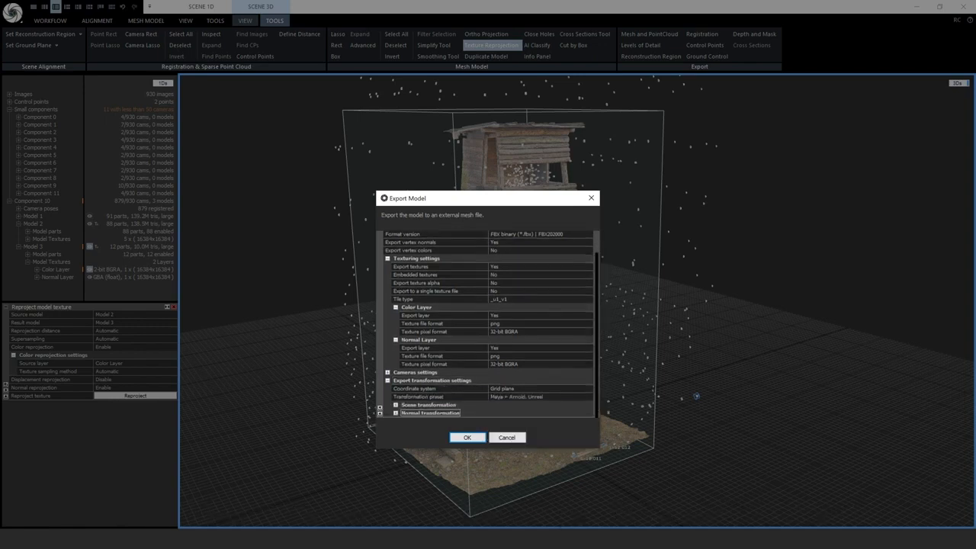
click(396, 405)
scroll(573, 407, down, 3)
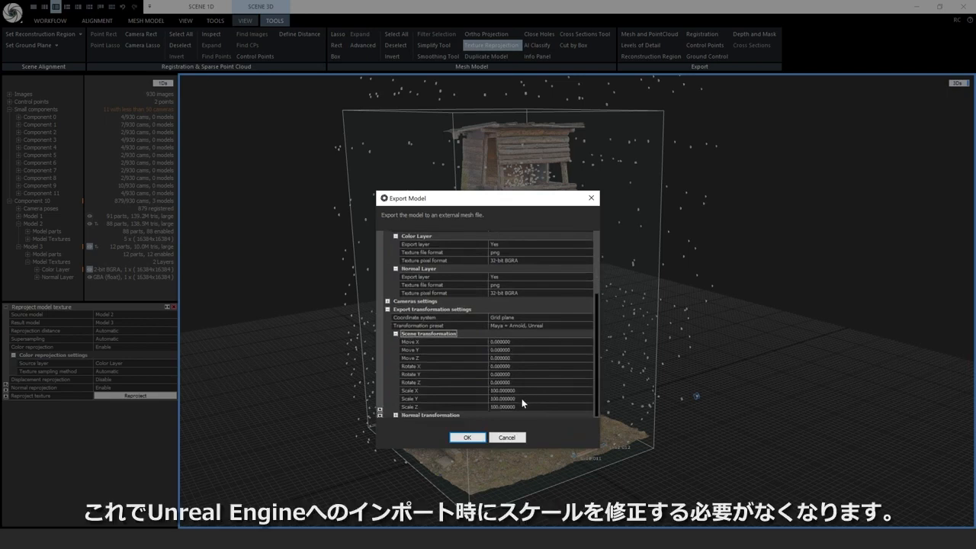
scroll(521, 398, down, 1)
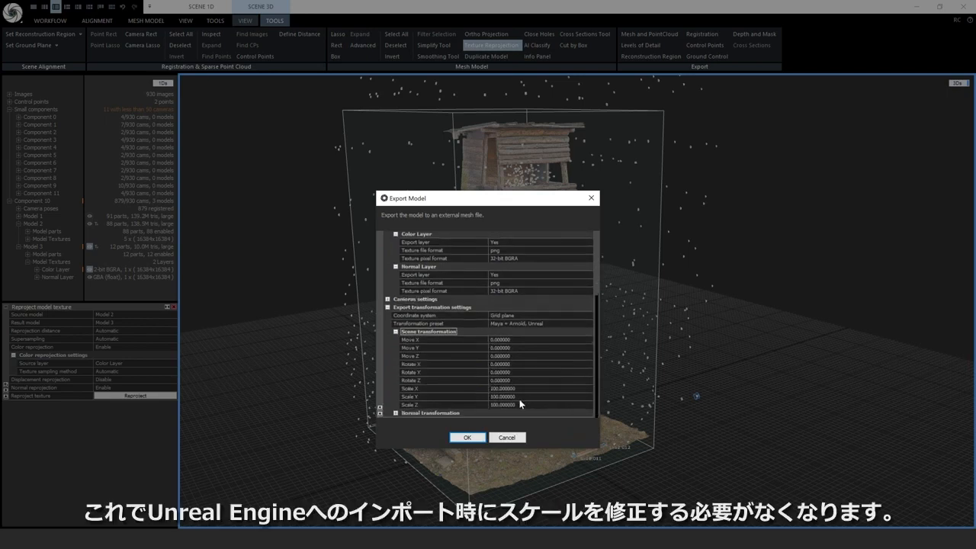
click(396, 413)
scroll(546, 388, down, 2)
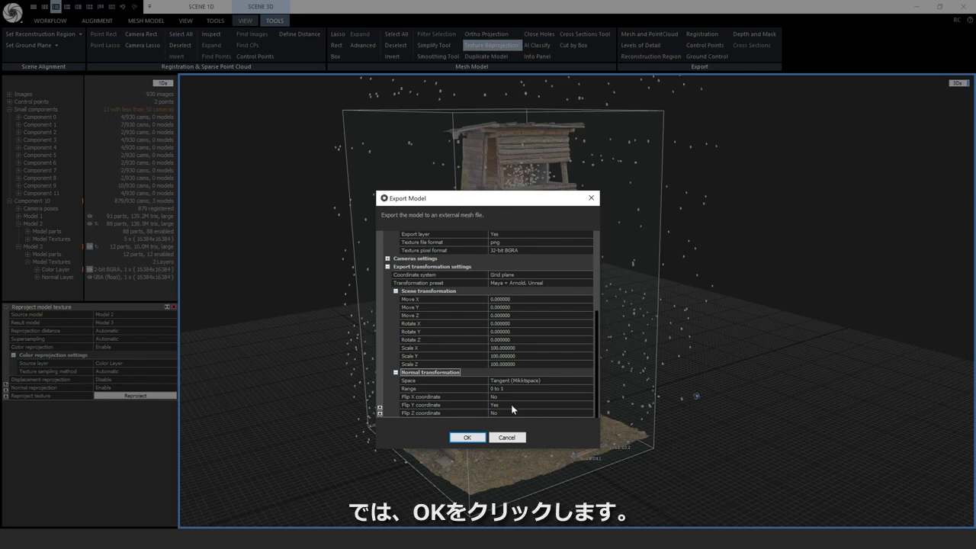
Step: Accept the export settings and export the tower model as FBX
click(479, 440)
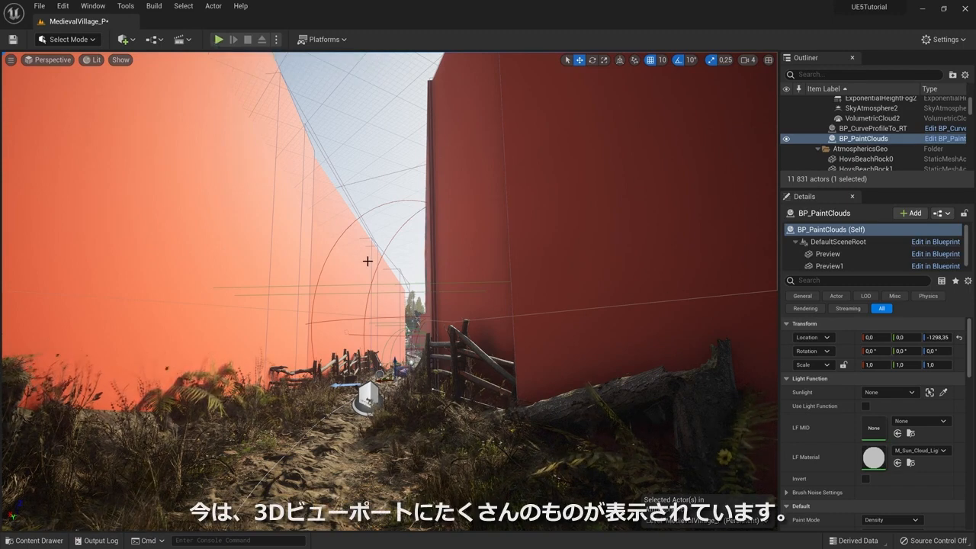
Step: In Unreal Editor, turn on Game View to hide the editor helpers and fly to a view above the village path
key(g)
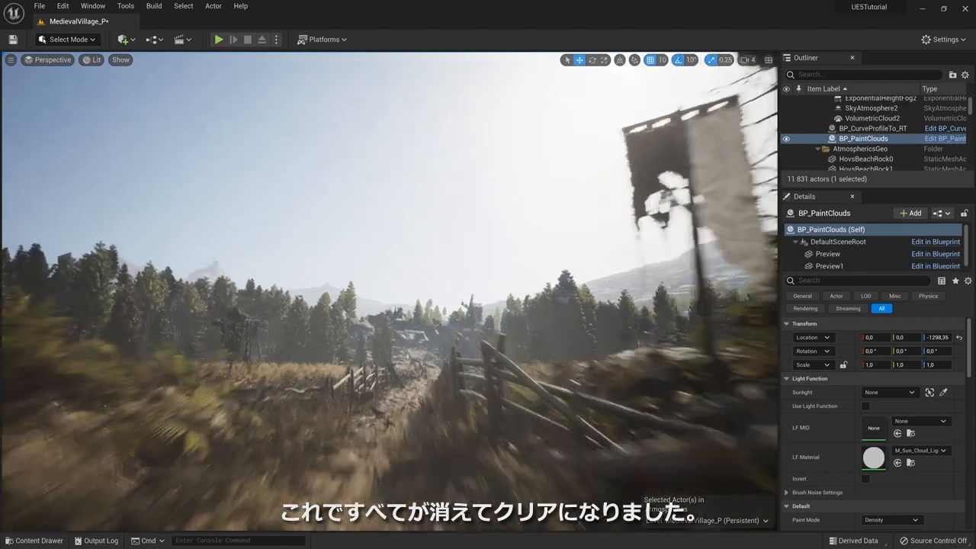
key(w)
right_drag(368, 261, 368, 261)
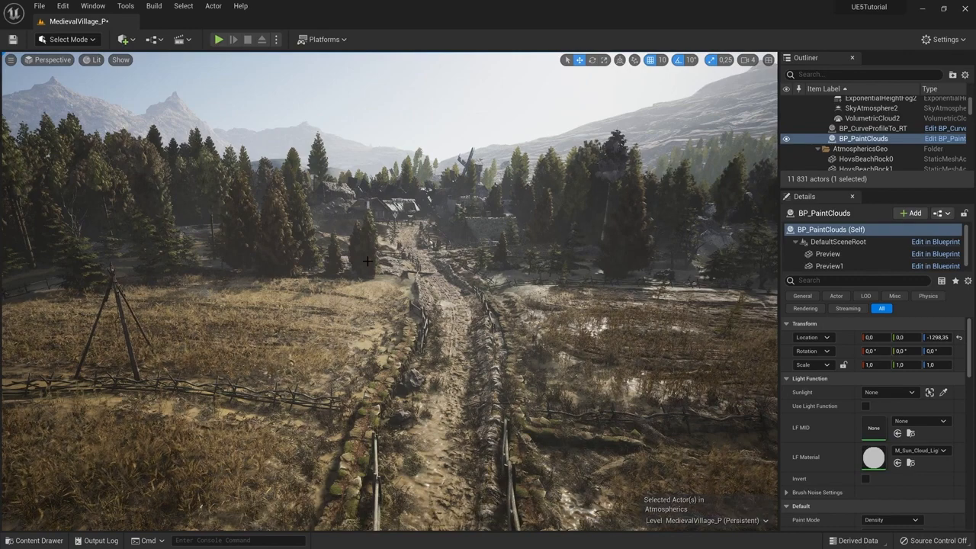
Step: Dock the Content Browser in the layout and shrink its folder thumbnails
click(36, 541)
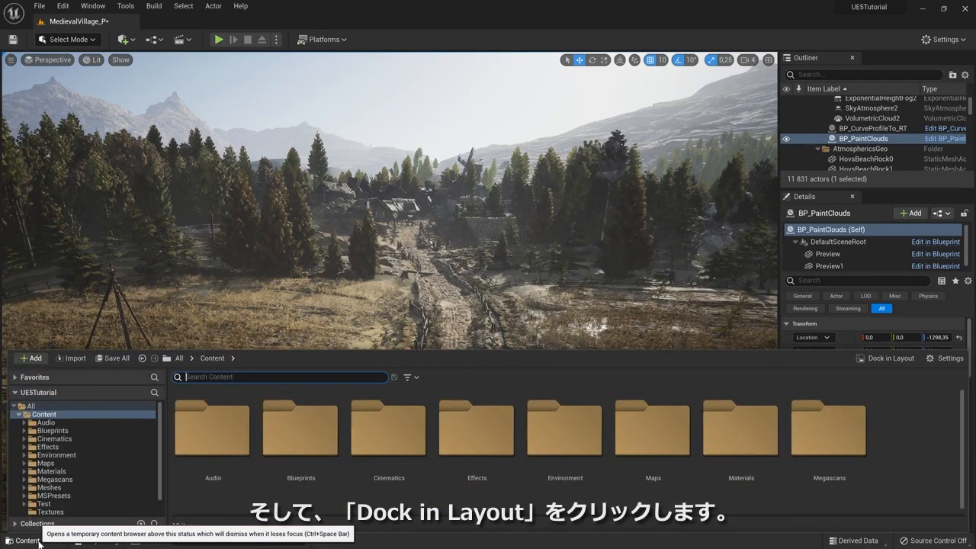
click(888, 359)
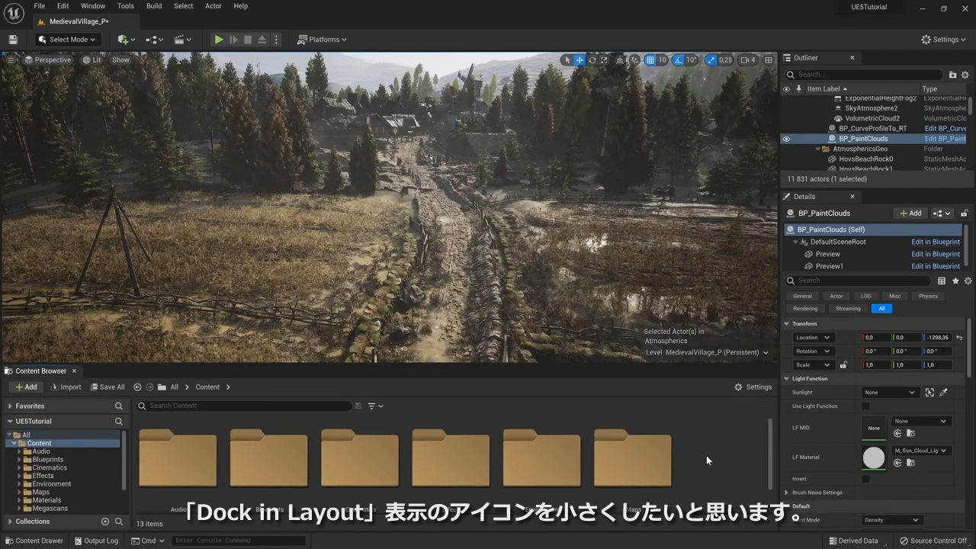
key(ctrl)
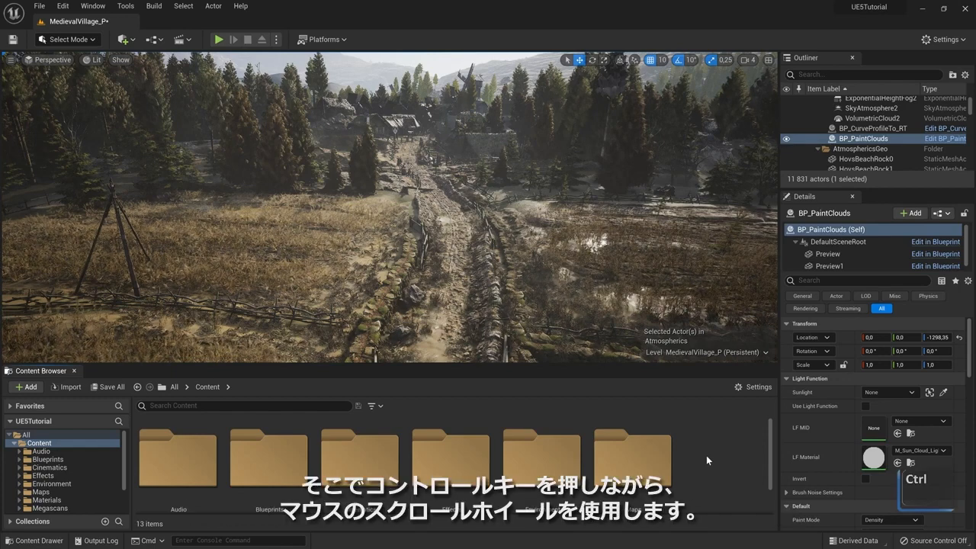
ctrl+scroll(700, 460, down, 3)
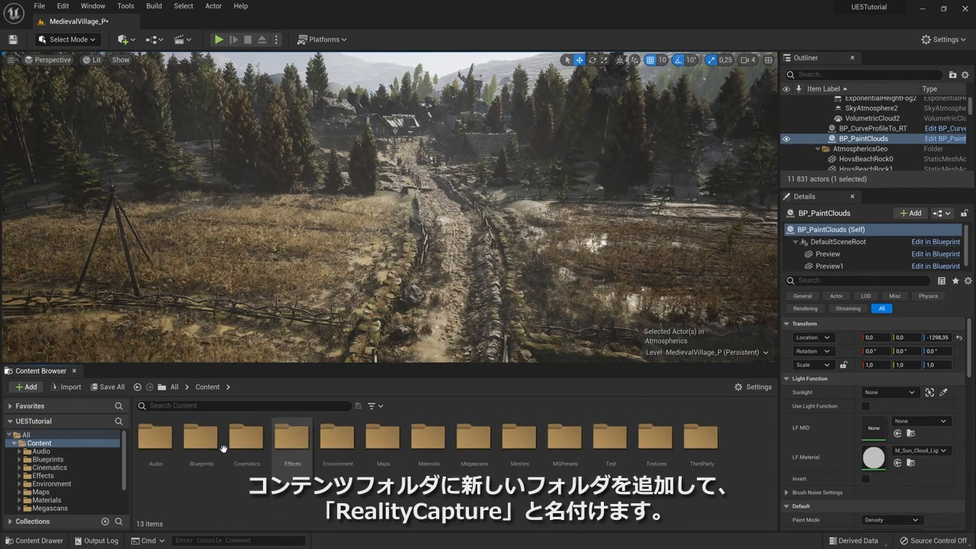
Step: Create a folder named RealityCapture in the Content folder and open it
click(29, 388)
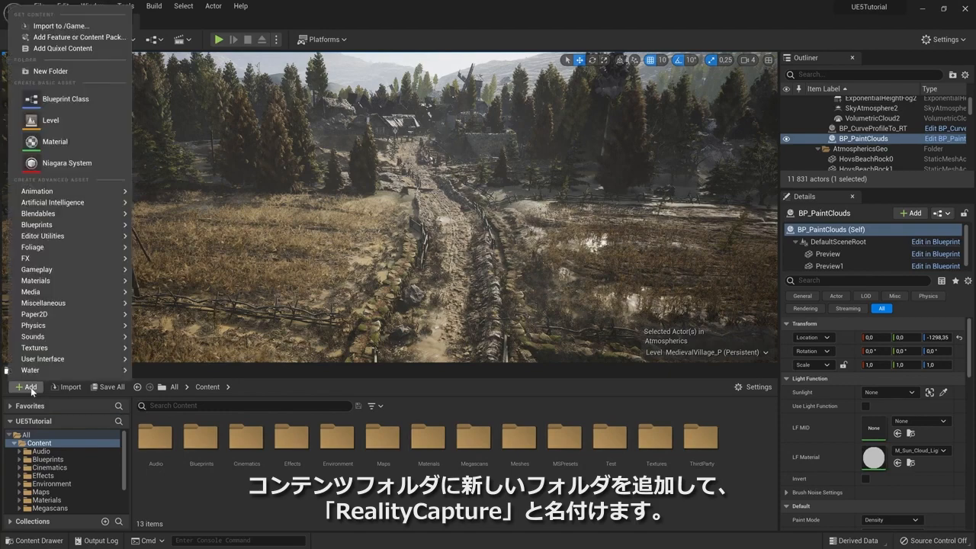
click(74, 71)
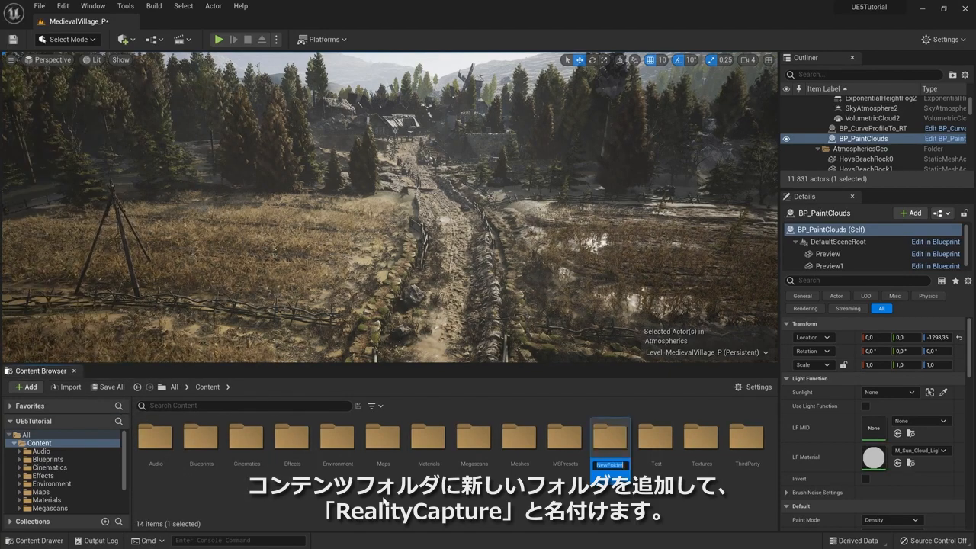
text(Reality)
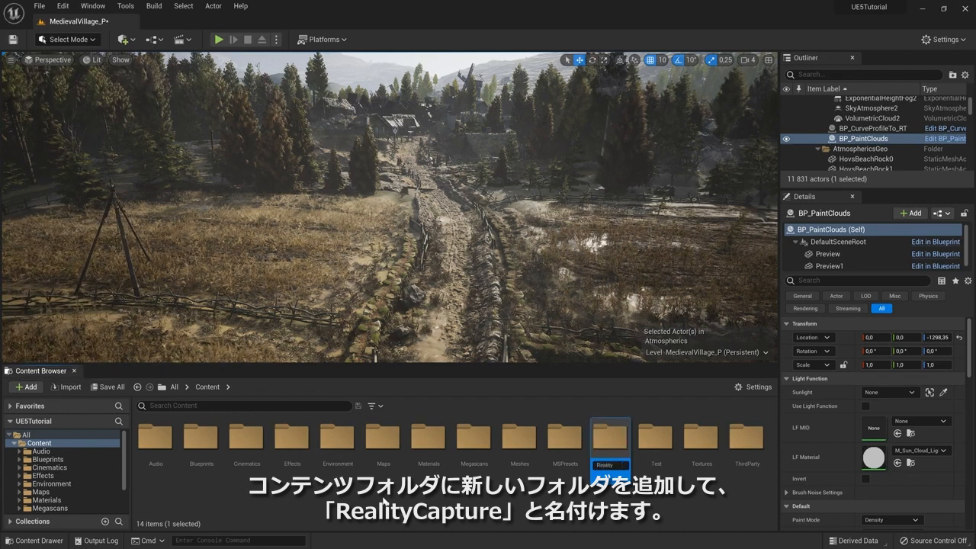
text(Capture)
key(Return)
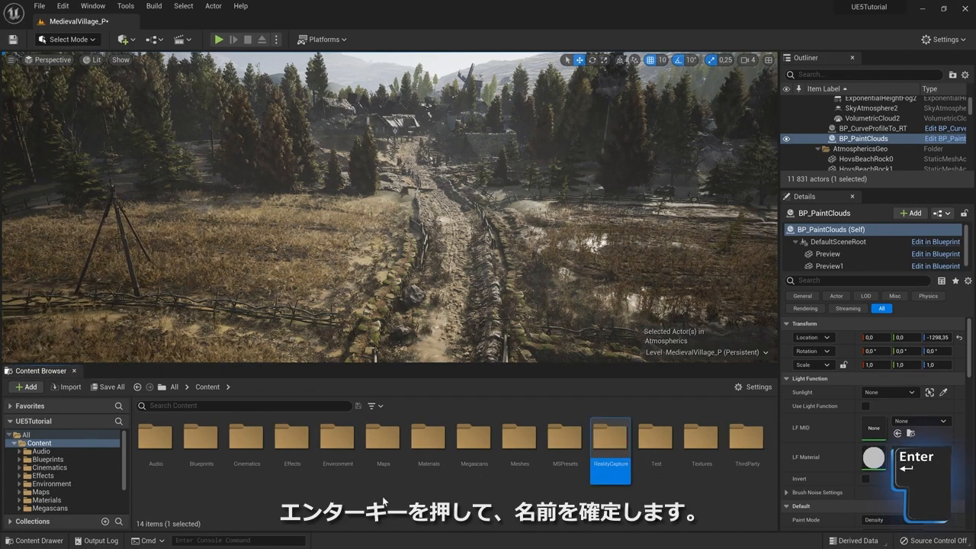
double_click(617, 450)
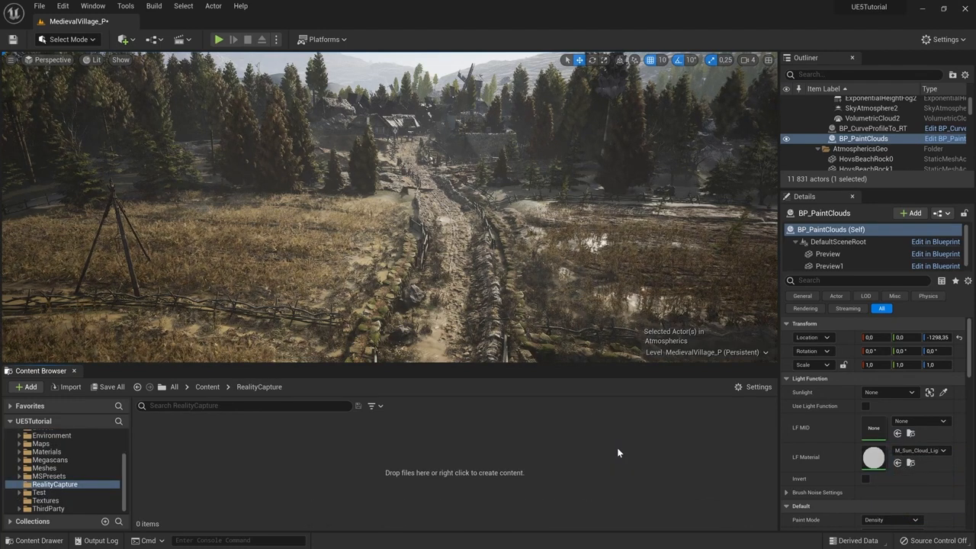
Step: Import Tower.fbx from the [4]Export folder as a static mesh with Build Nanite enabled and Create New Materials as the material method
click(70, 387)
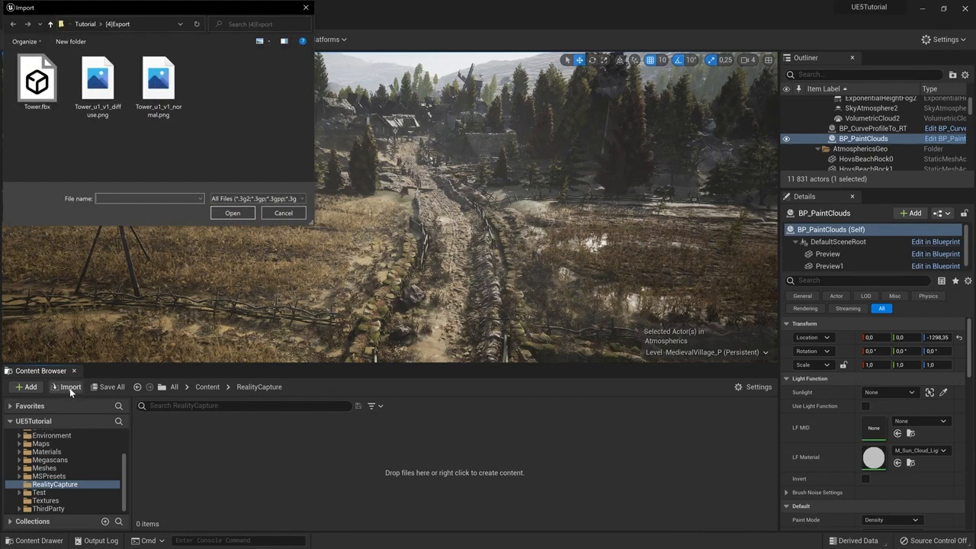
click(40, 102)
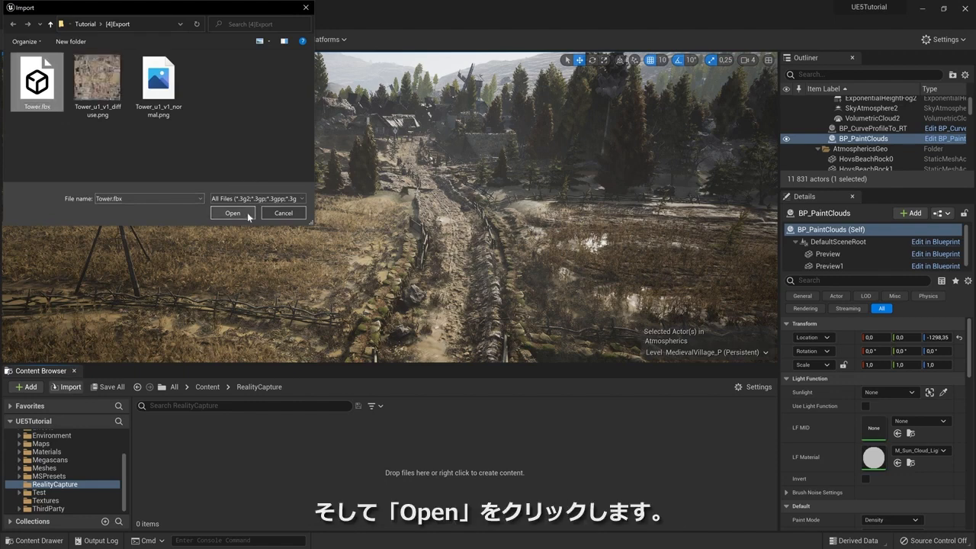
click(247, 212)
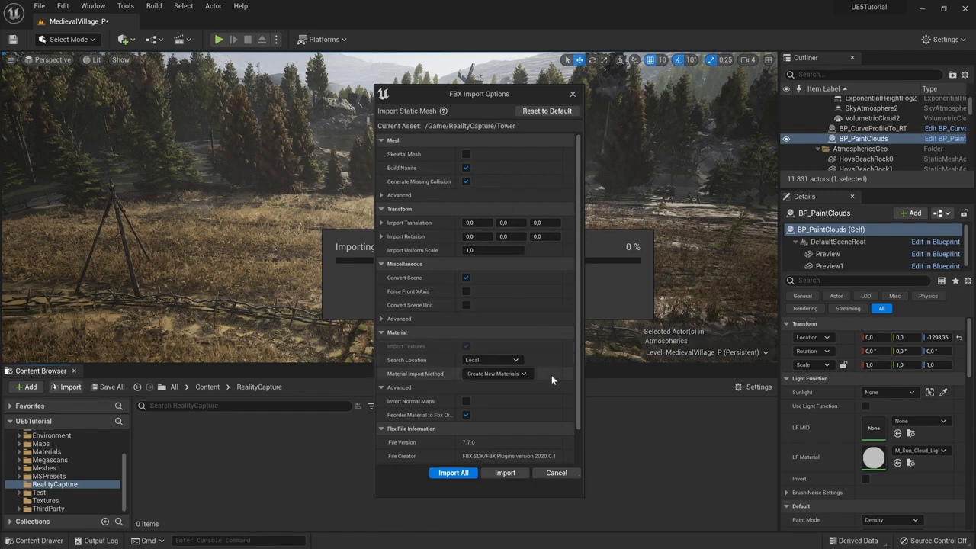
click(513, 473)
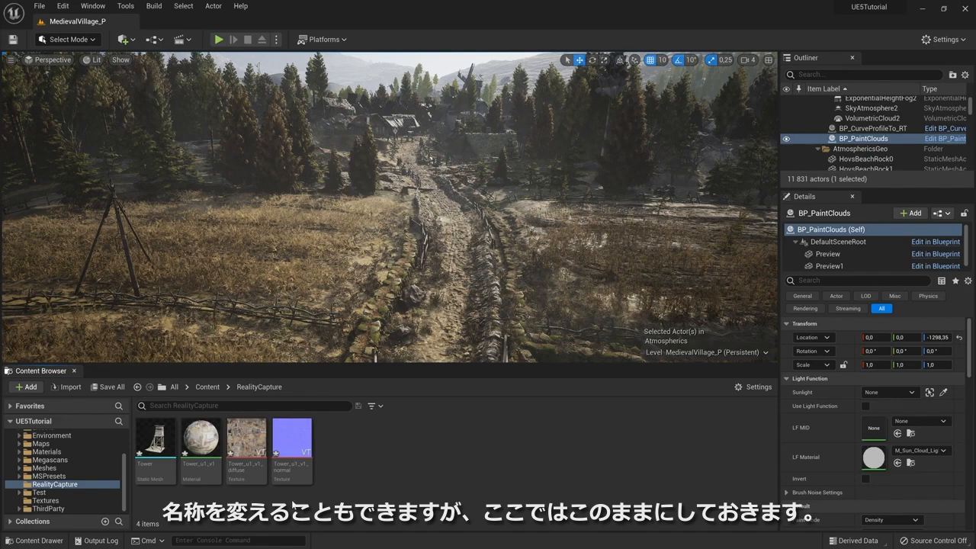
Step: Save all the imported tower assets: the static mesh, the material and both textures
mouse_move(138, 455)
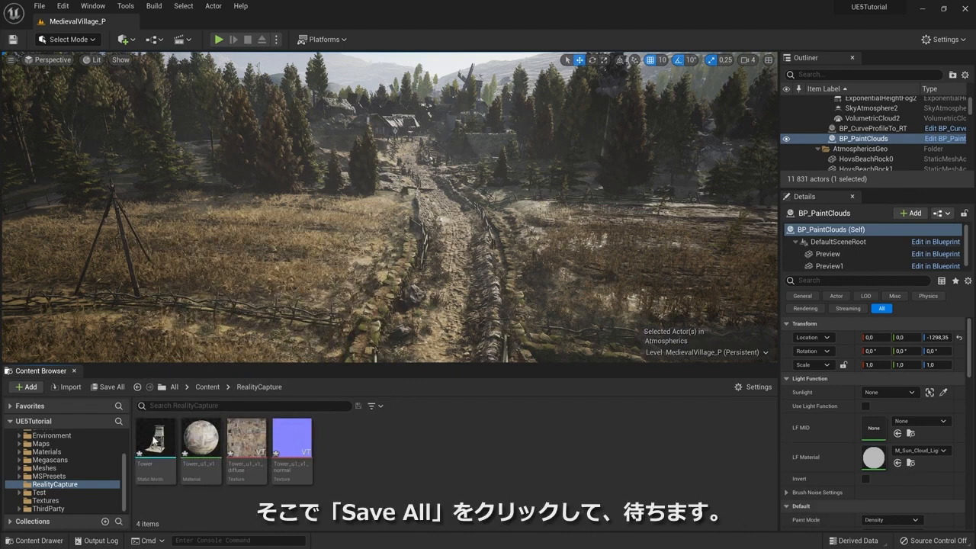
click(112, 387)
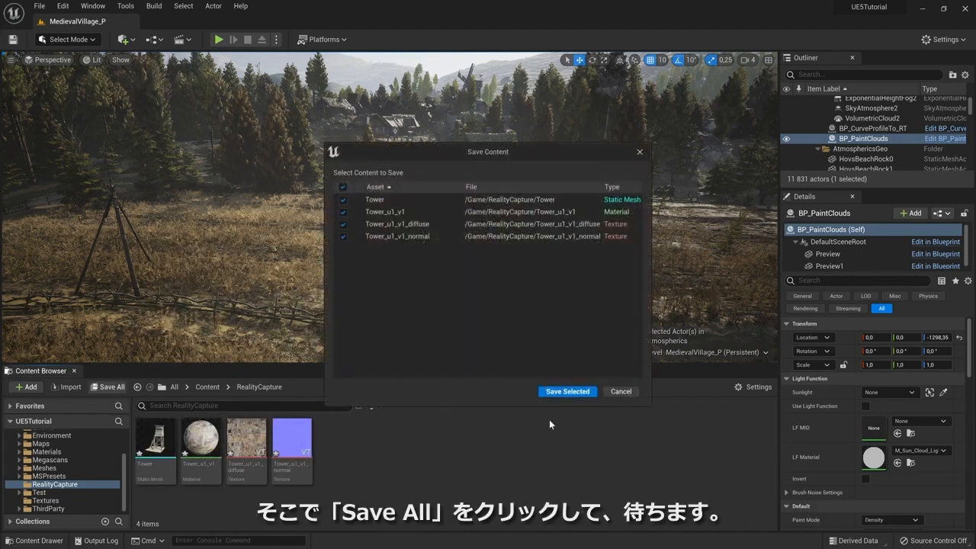
click(578, 393)
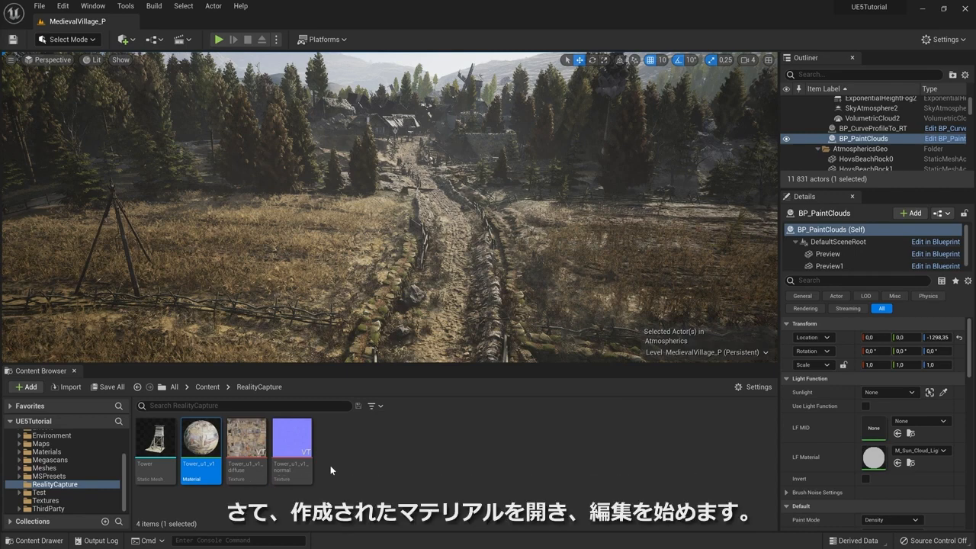
Step: Open the Tower_u1_v1 material and spread its nodes apart, separating the two texture samples and leaving space before the result node
double_click(212, 444)
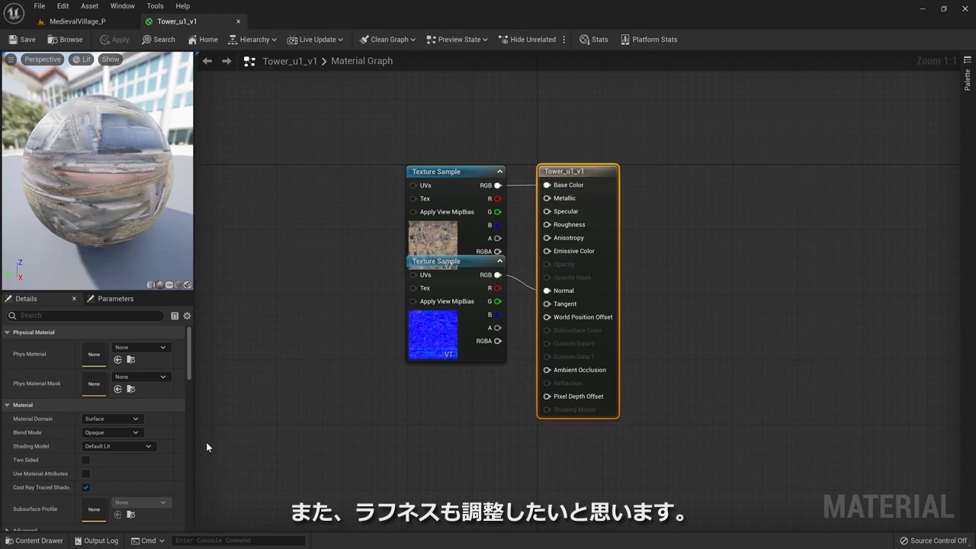
scroll(375, 433, down, 2)
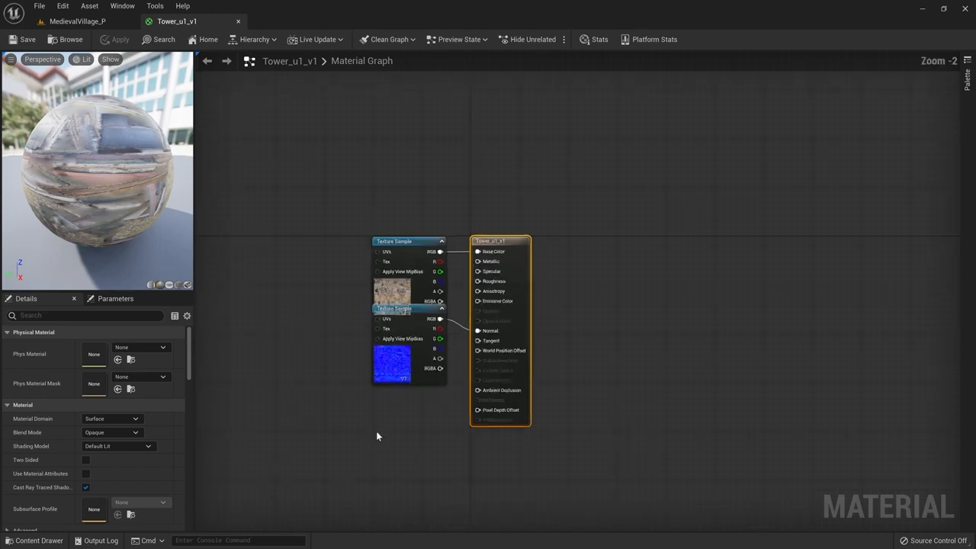
scroll(416, 348, up, 1)
drag(394, 295, 396, 339)
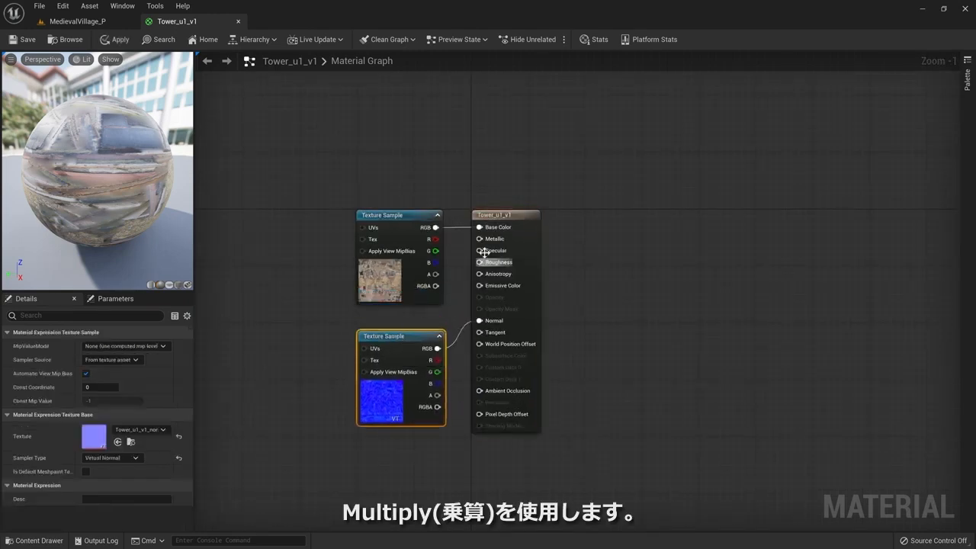
drag(493, 217, 627, 224)
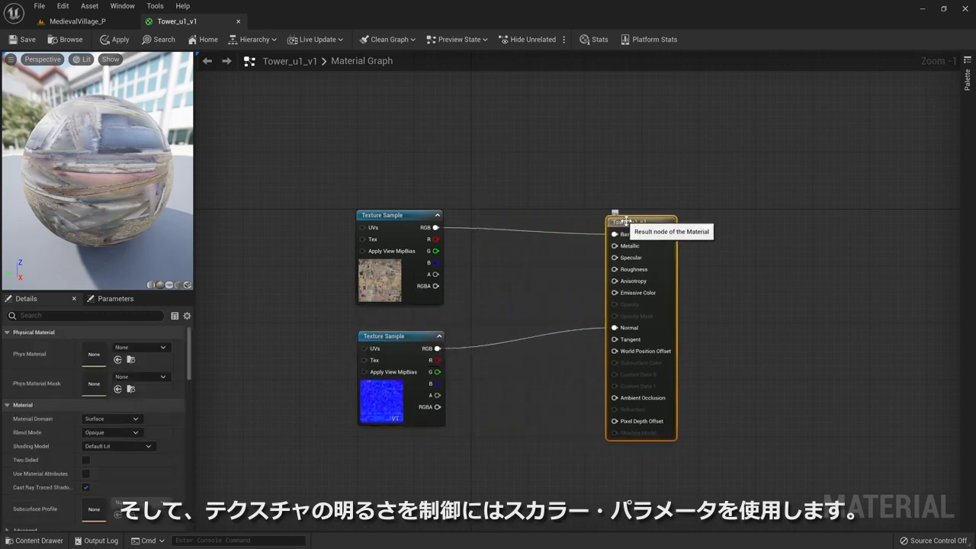
Step: Add a Multiply node and a scalar parameter named Brightness to the material graph
key(m)
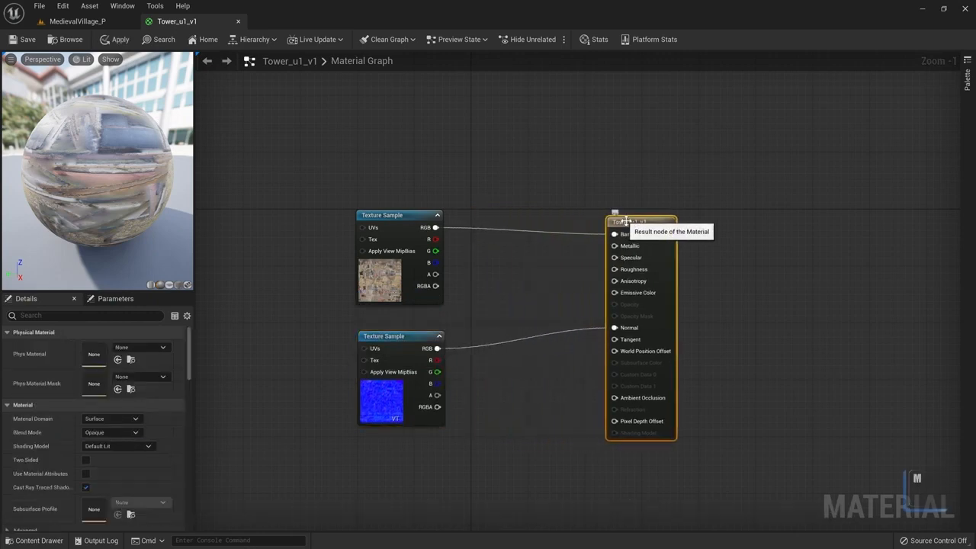
click(504, 169)
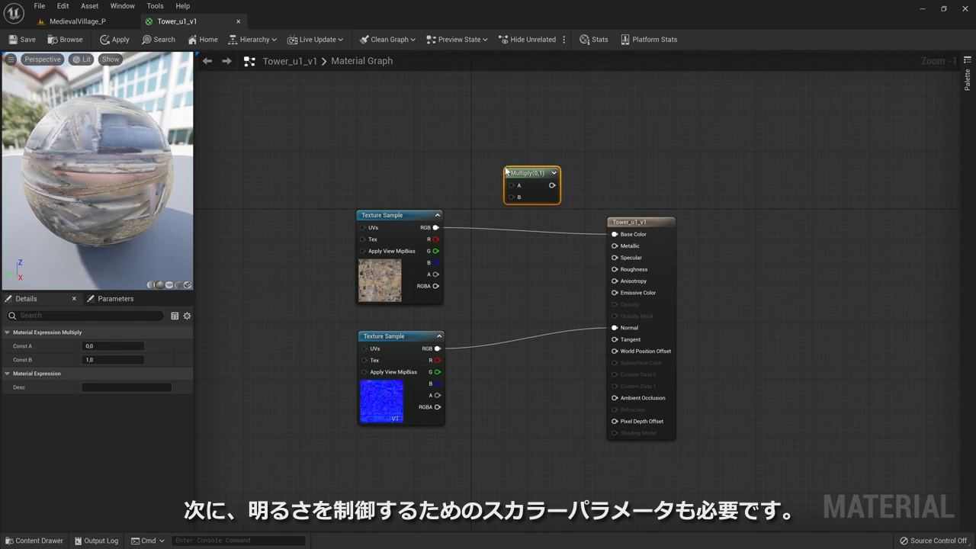
key(s)
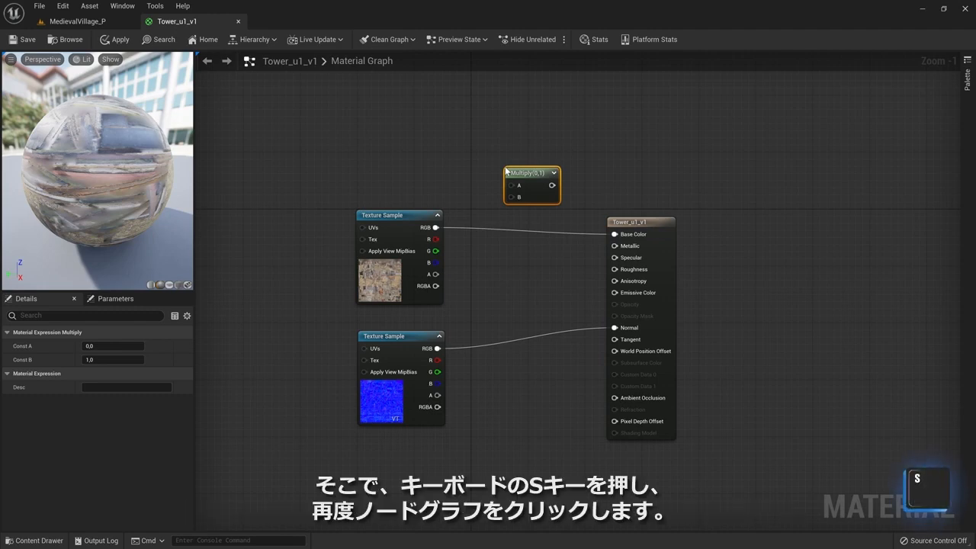
click(527, 255)
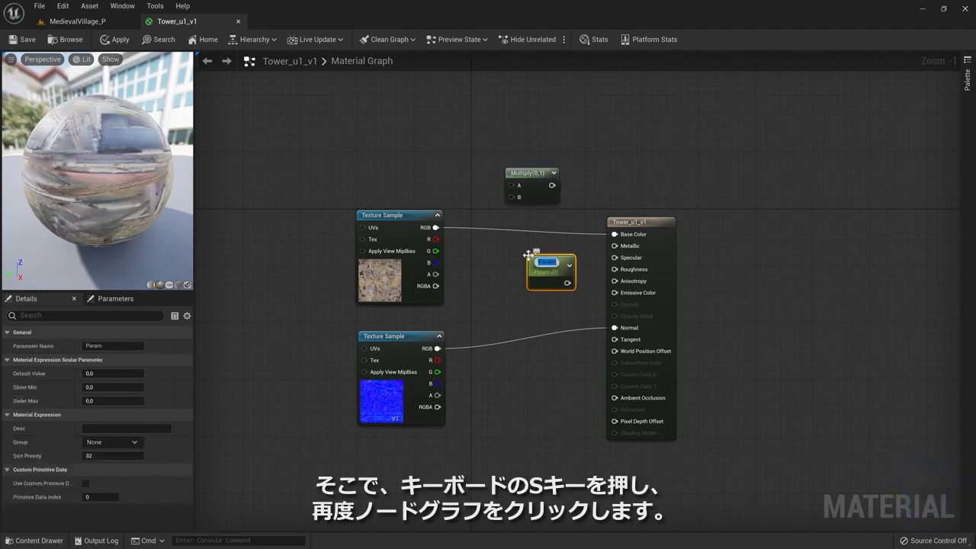
text(Bri)
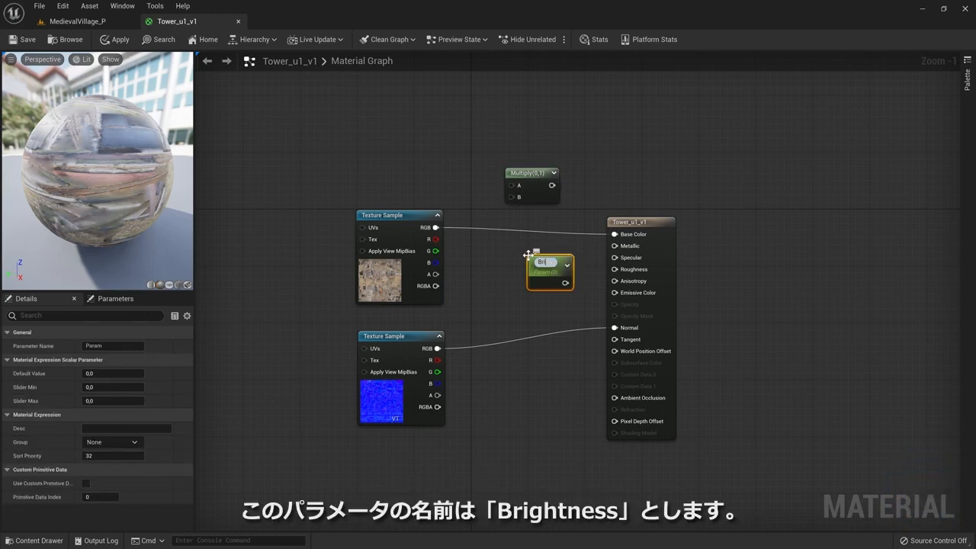
text(ghtness)
key(Return)
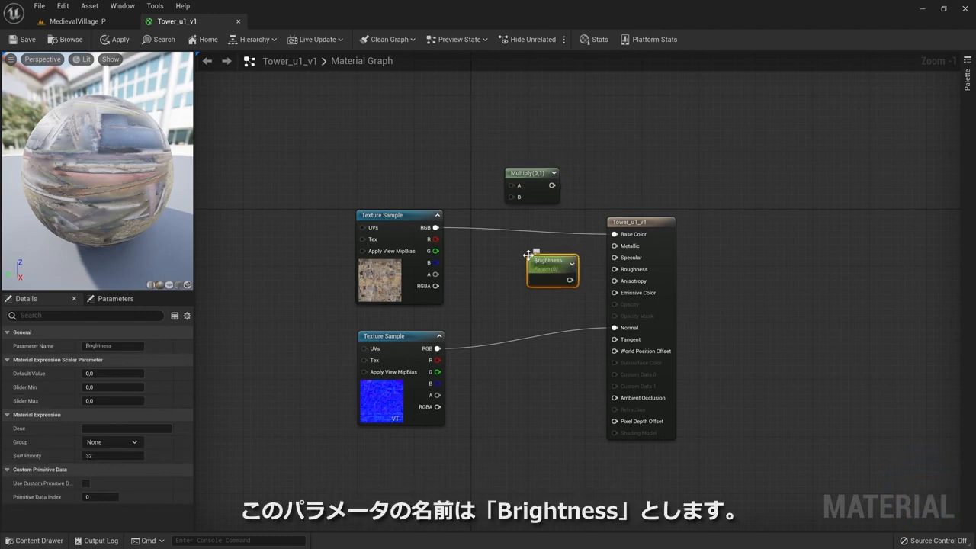
Step: Connect Brightness to Multiply's A input, the diffuse texture's RGB to B, and the Multiply output to Base Color
drag(534, 260, 511, 185)
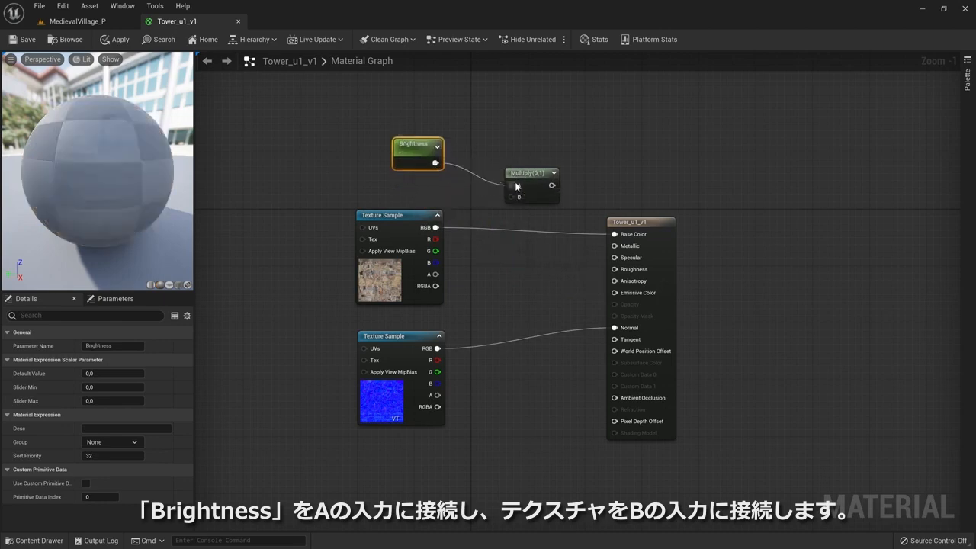
drag(435, 227, 511, 197)
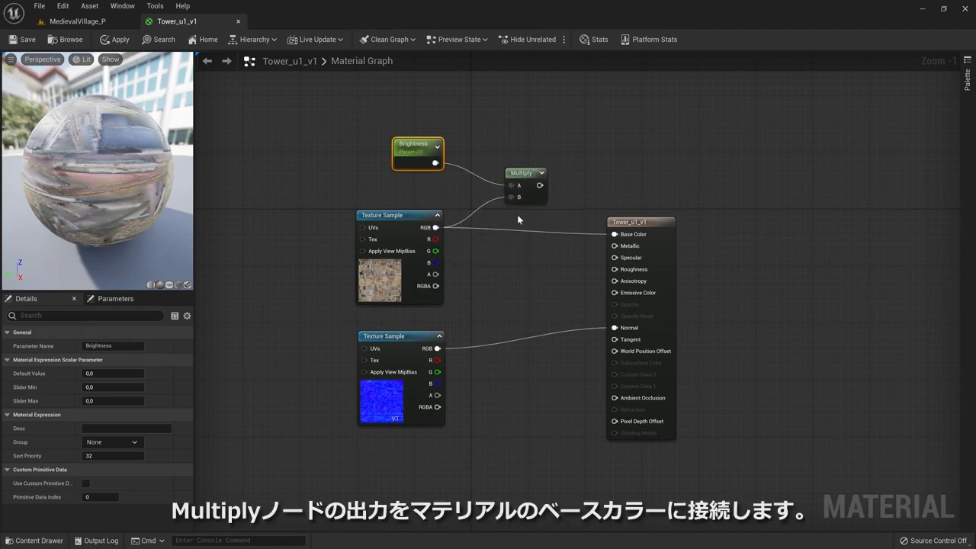
drag(540, 184, 615, 235)
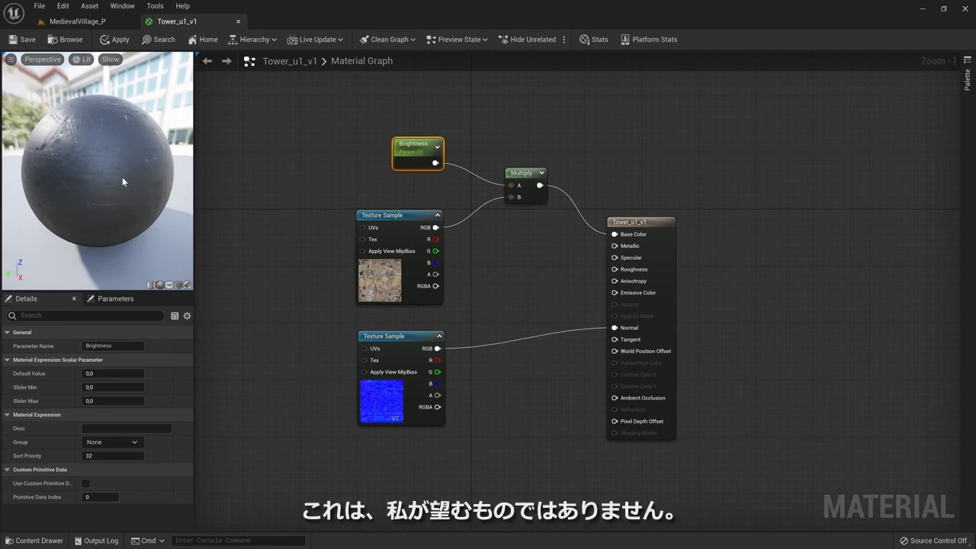
Step: Set the Brightness parameter's default value to 1
click(107, 373)
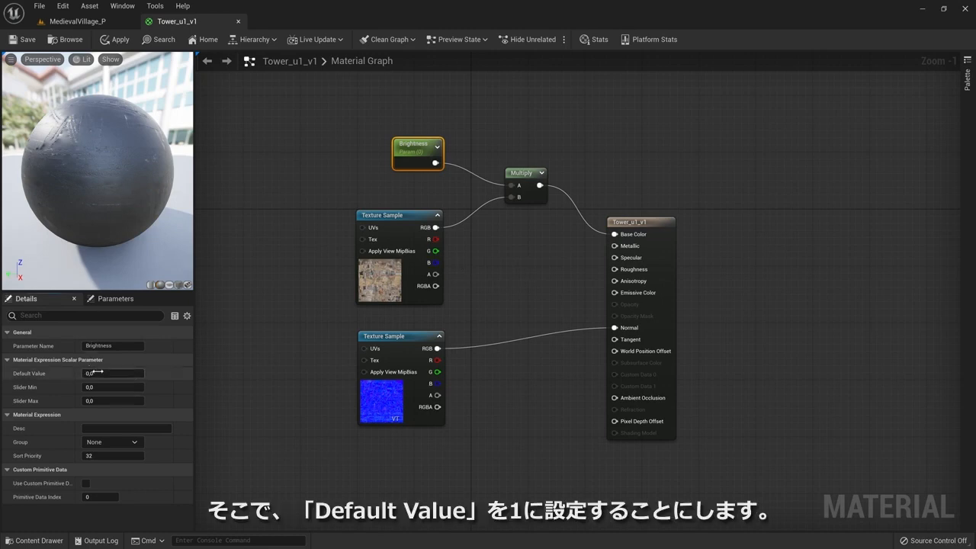
text(1)
key(Return)
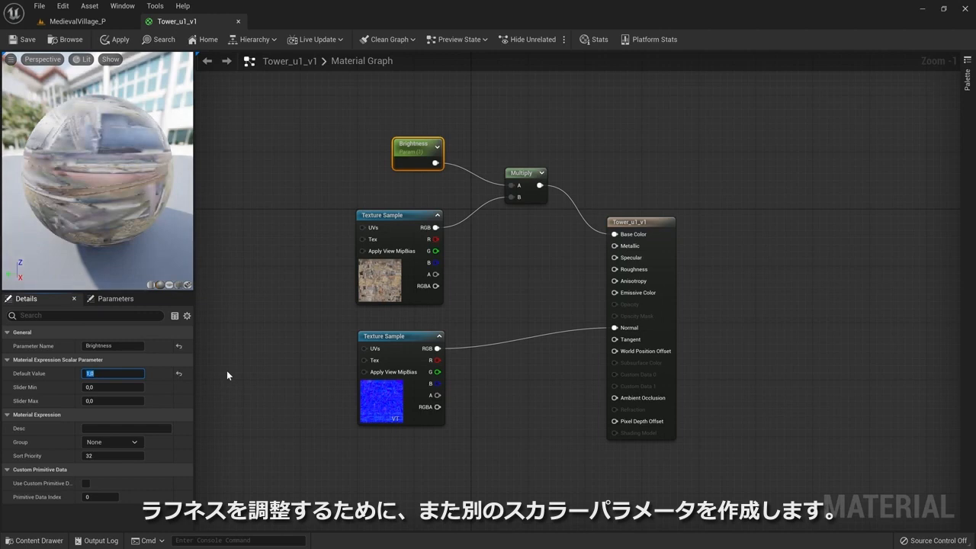
Step: Add a scalar parameter named Rougness to the graph and connect it to the material's Roughness input
key(s)
click(510, 269)
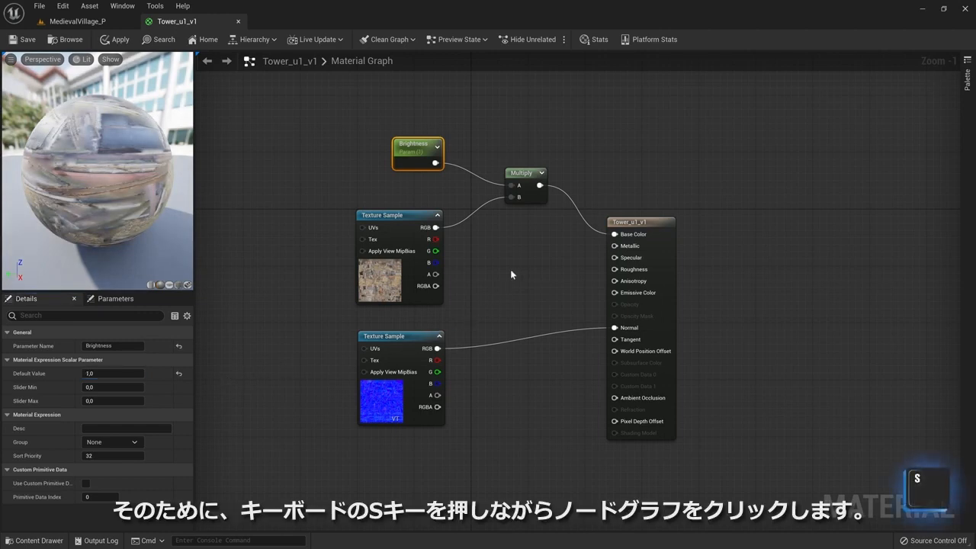
click(510, 270)
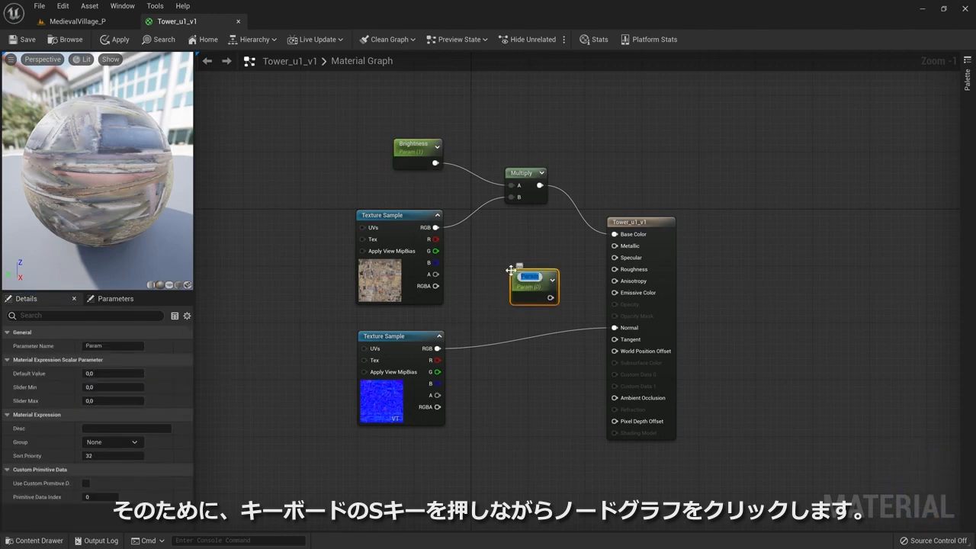
text(ROugness)
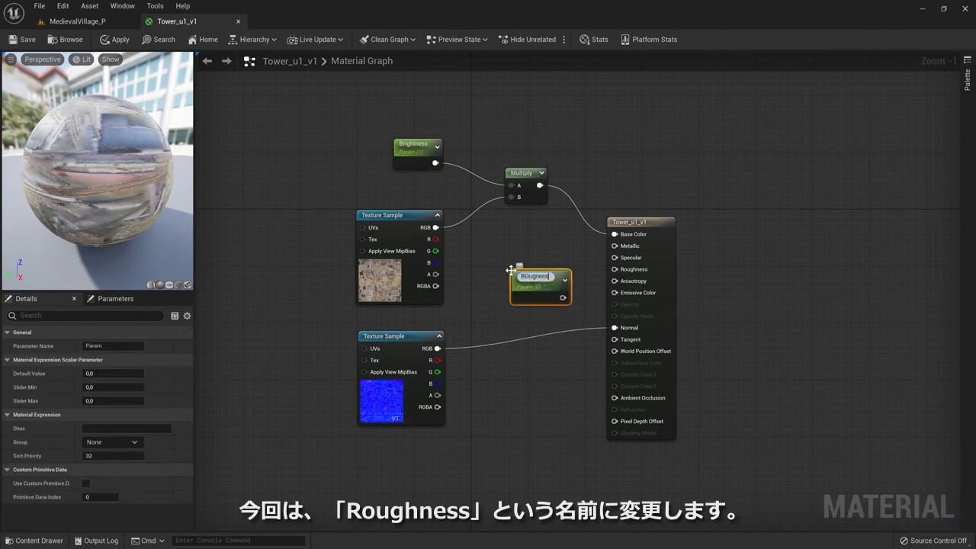
key(Return)
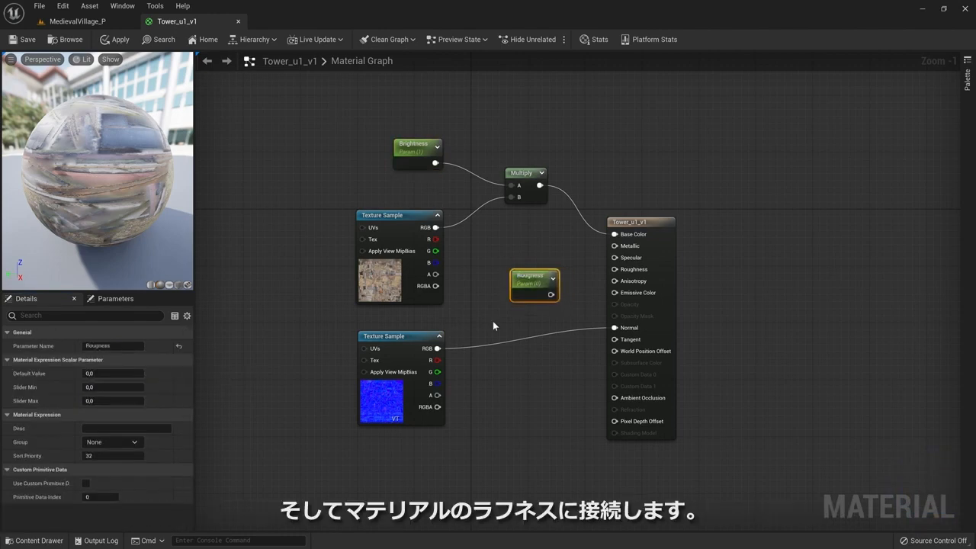
drag(552, 295, 615, 270)
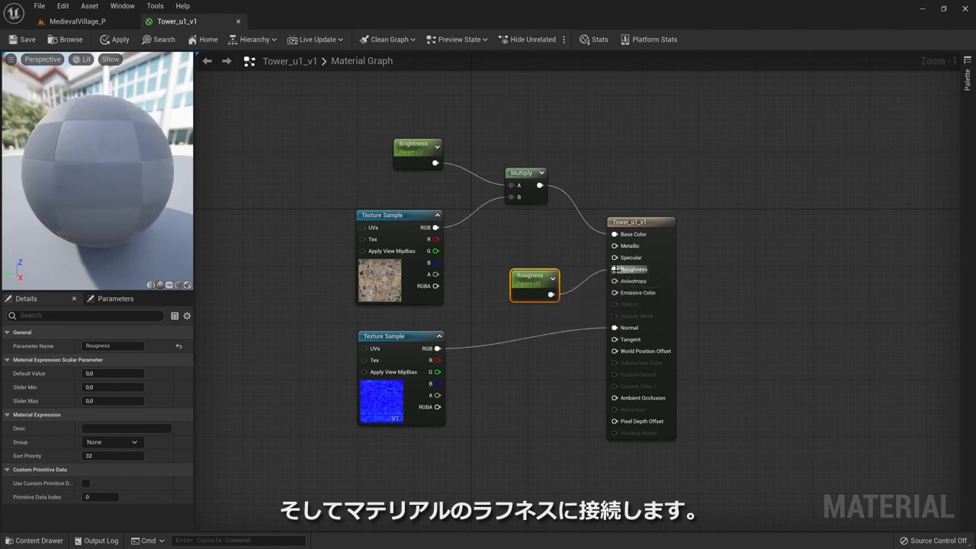
Step: Set the Rougness parameter's default value to 0.5, then save and close the material
click(113, 373)
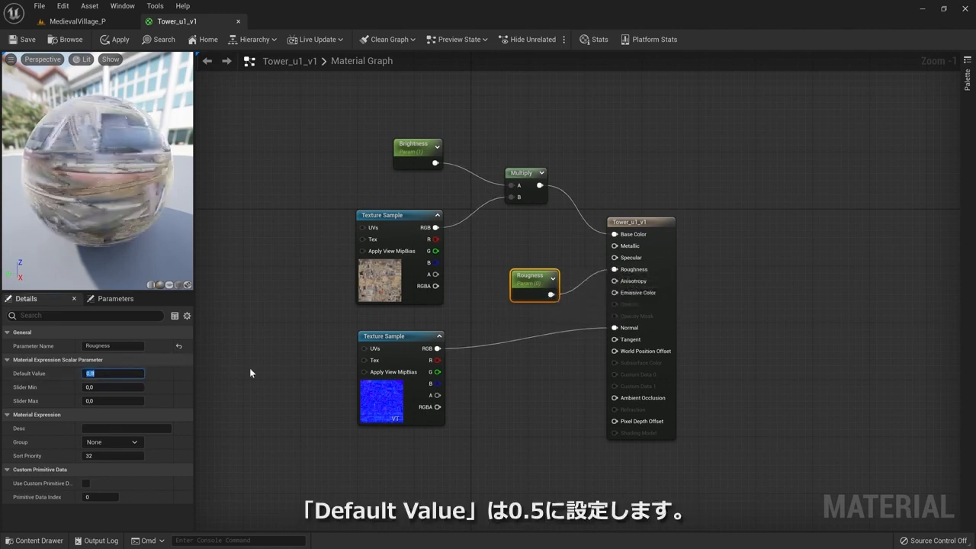
text(0,5)
key(Return)
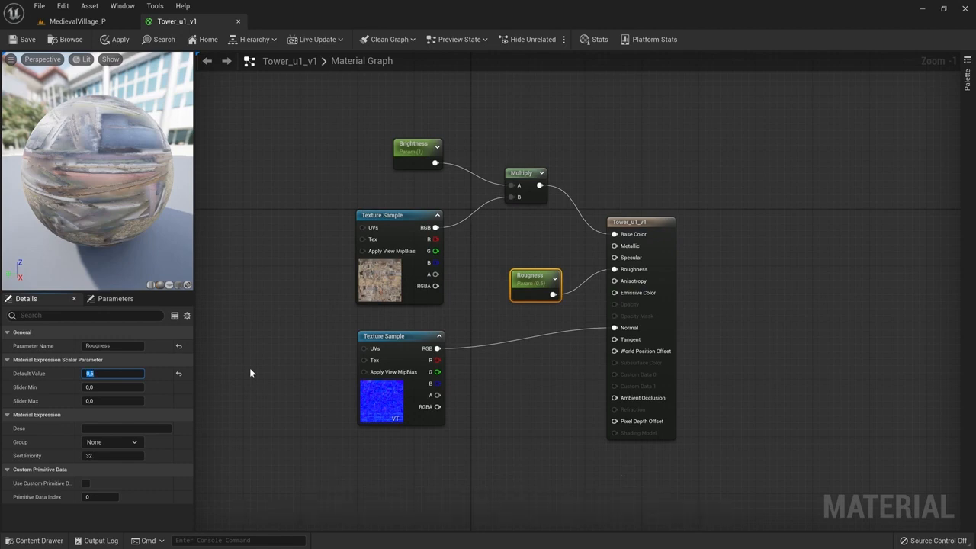
click(27, 40)
click(31, 40)
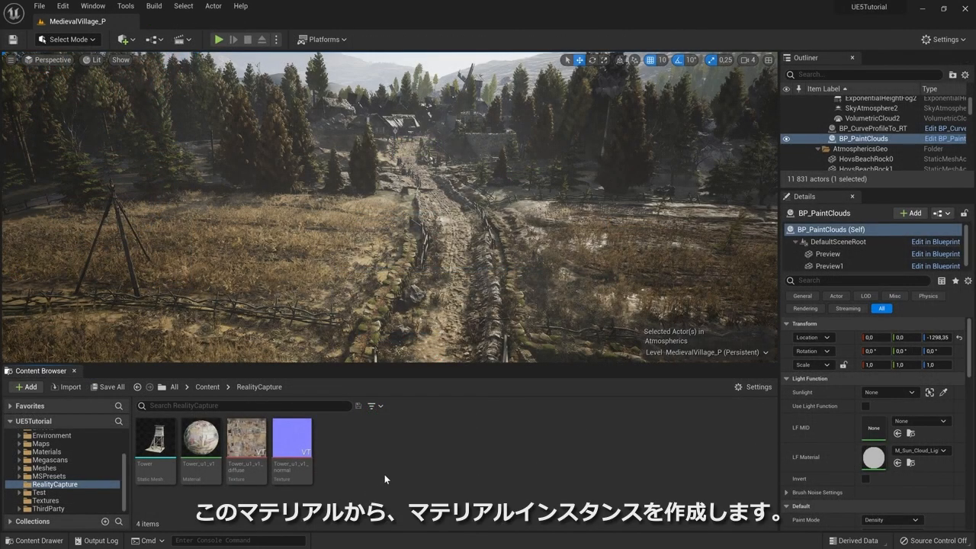
Step: Create a material instance from the Tower_u1_v1 material, keeping the suggested name
right_click(200, 442)
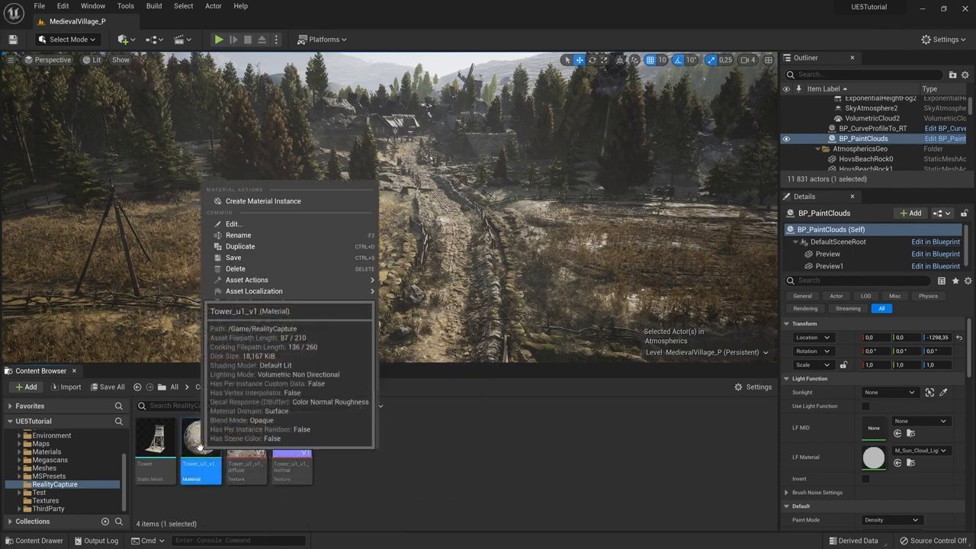
click(320, 201)
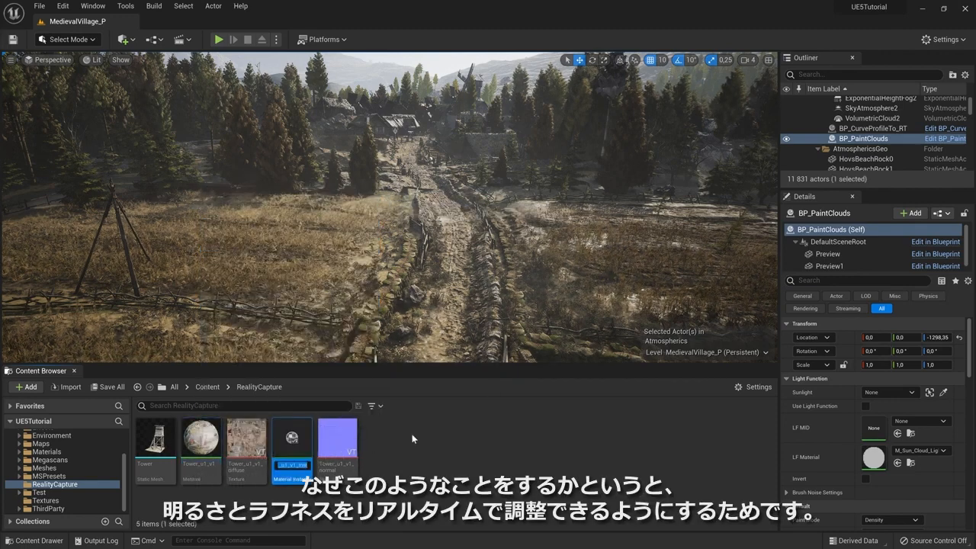
key(Return)
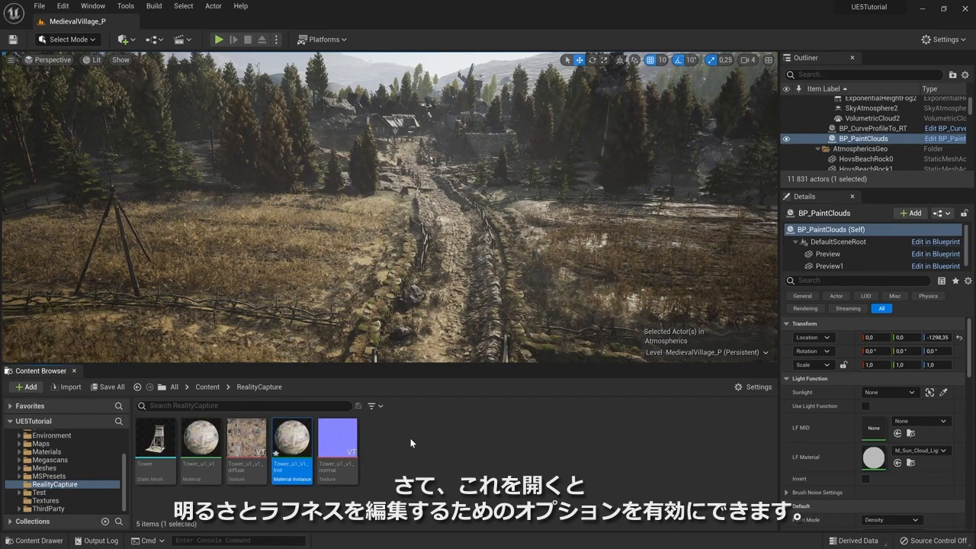
Step: Open the Tower_u1_v1_Inst material instance, enable its Brightness and Rougness overrides, and minimize its editor
double_click(290, 443)
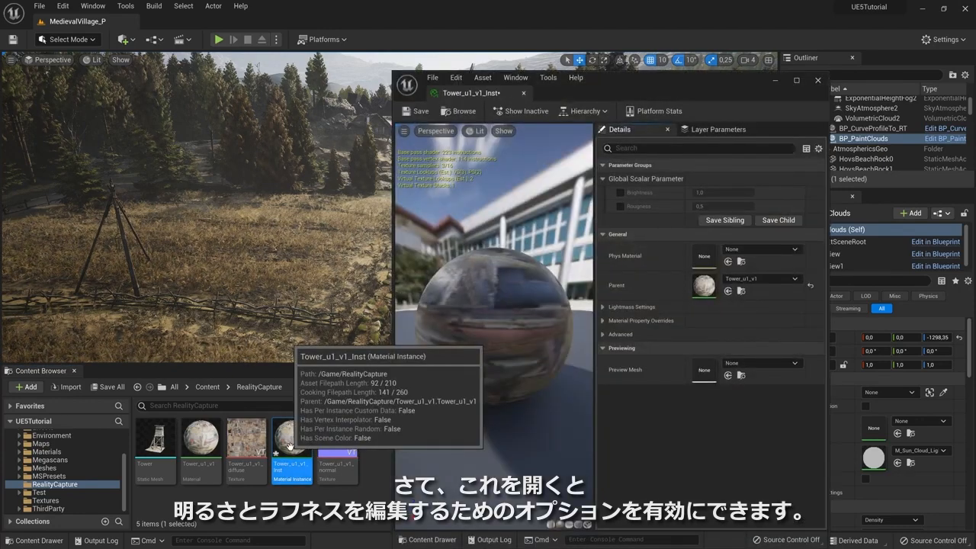
click(620, 192)
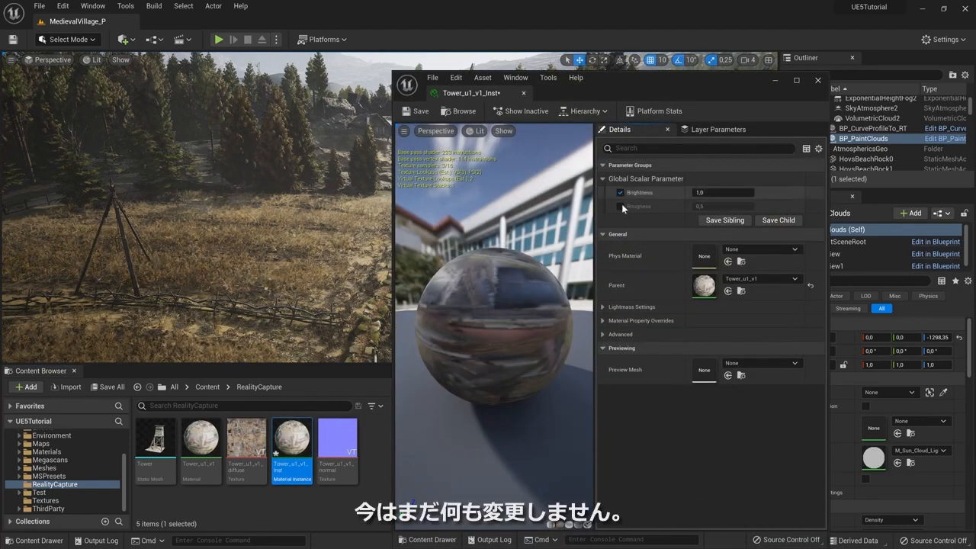
click(621, 206)
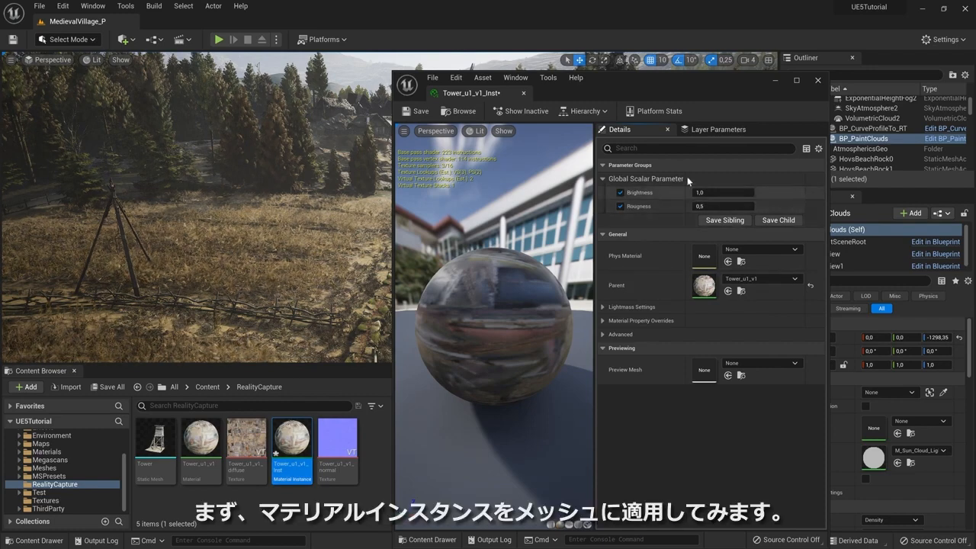
click(775, 80)
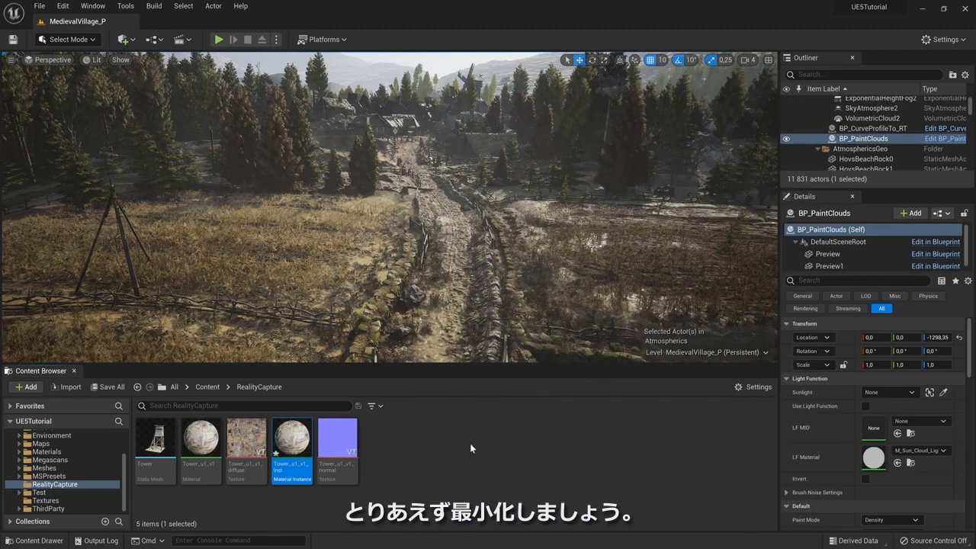
Step: Assign Tower_u1_v1_Inst to the Tower mesh's material slot, then save and close the mesh
double_click(159, 440)
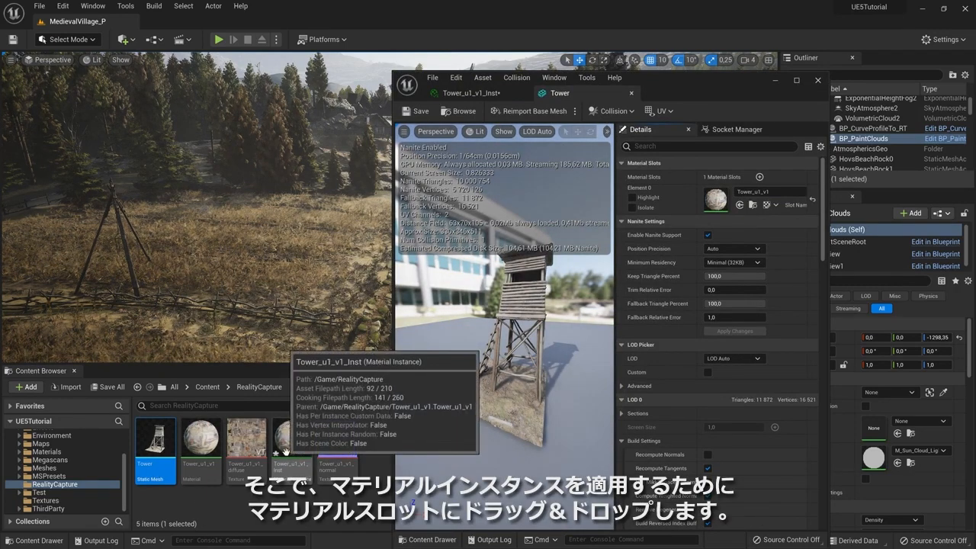
drag(293, 441, 722, 203)
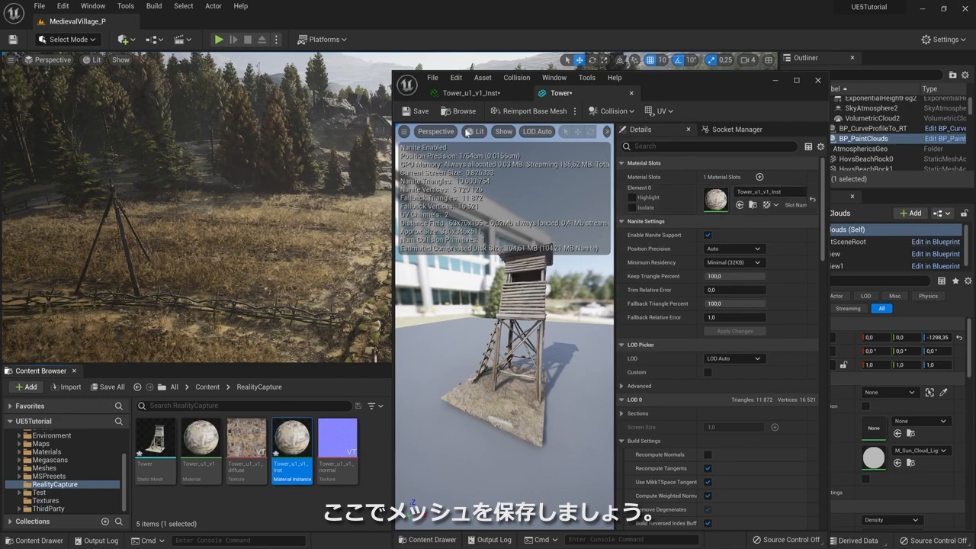
click(420, 110)
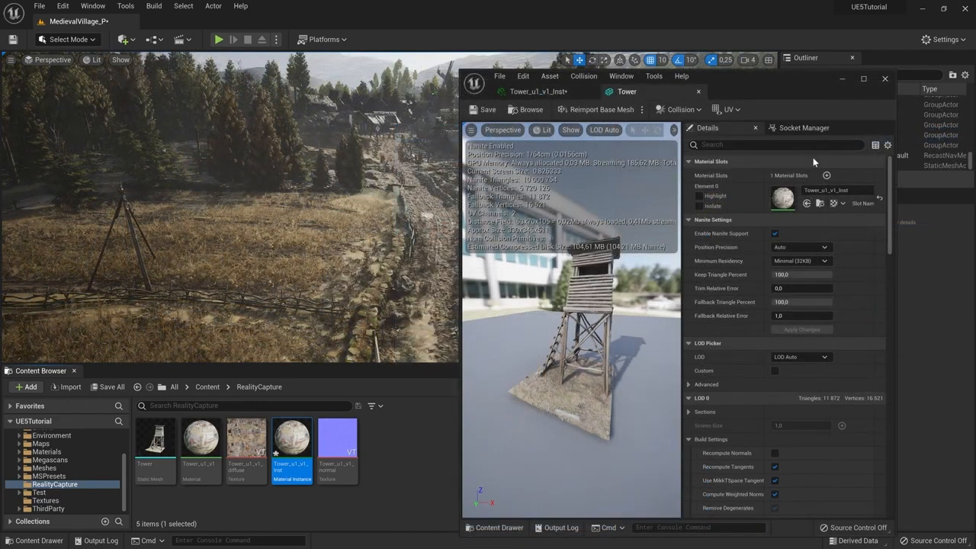
click(698, 92)
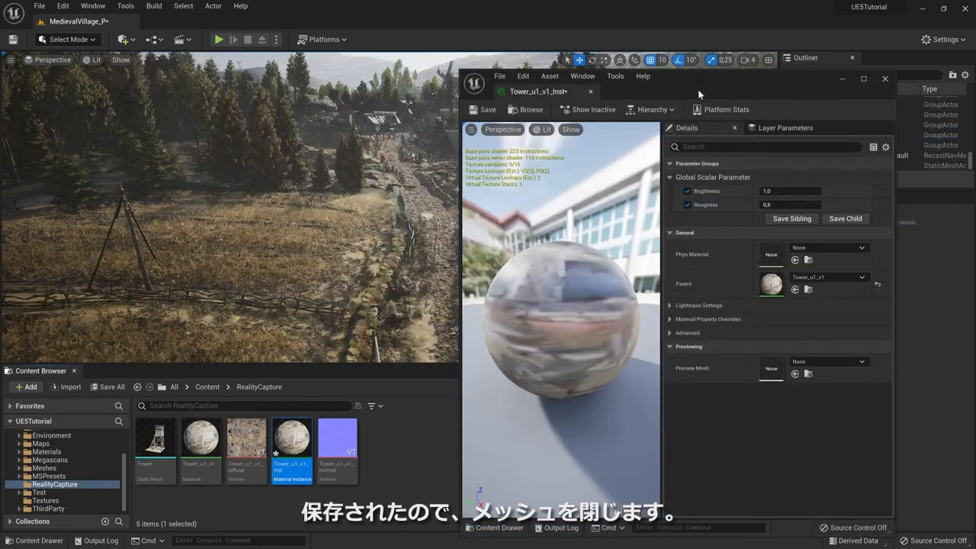
click(844, 78)
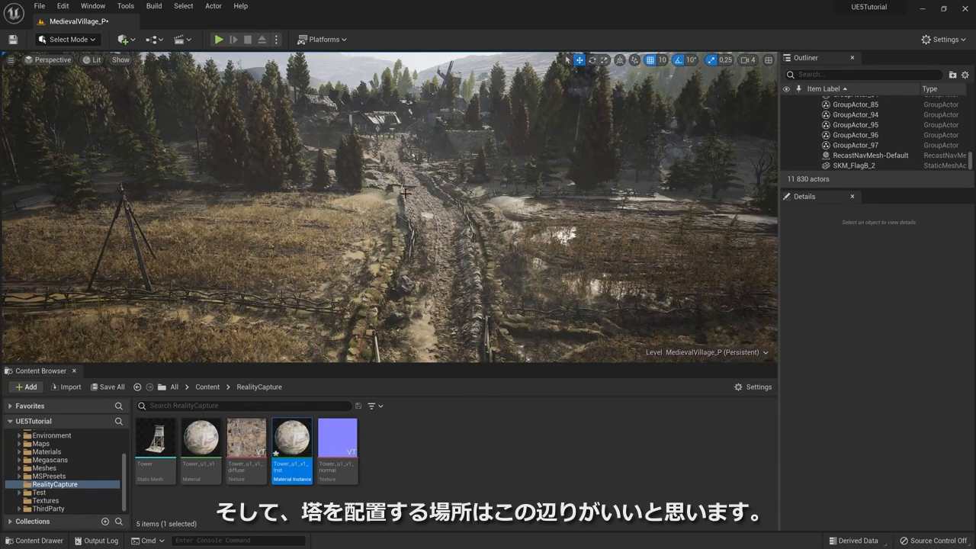
Step: Place the Tower mesh in the level on the grass between the conifers beside the village path
right_drag(328, 204, 297, 199)
key(w)
right_drag(415, 183, 416, 183)
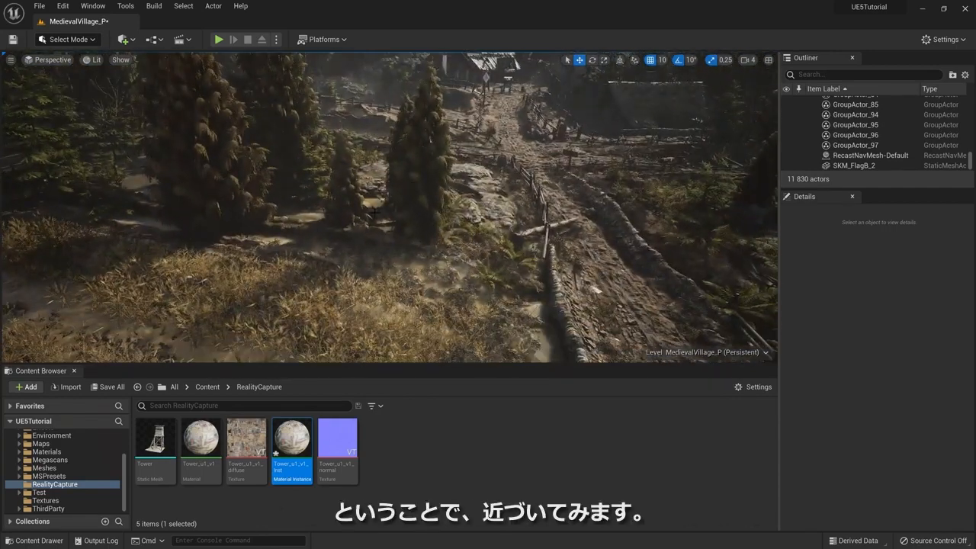
drag(156, 441, 336, 271)
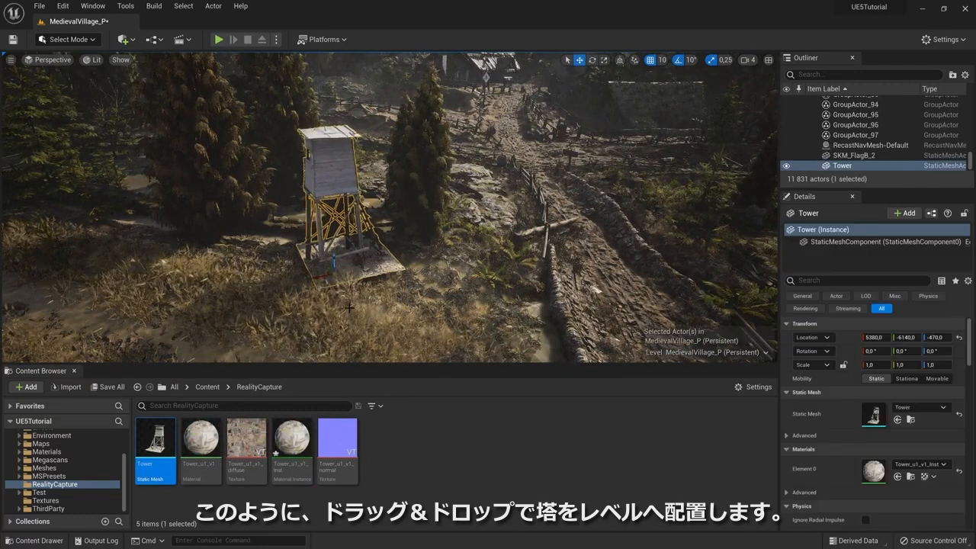
Step: Rotate the tower to about -140° around Z so that it faces the field
click(593, 61)
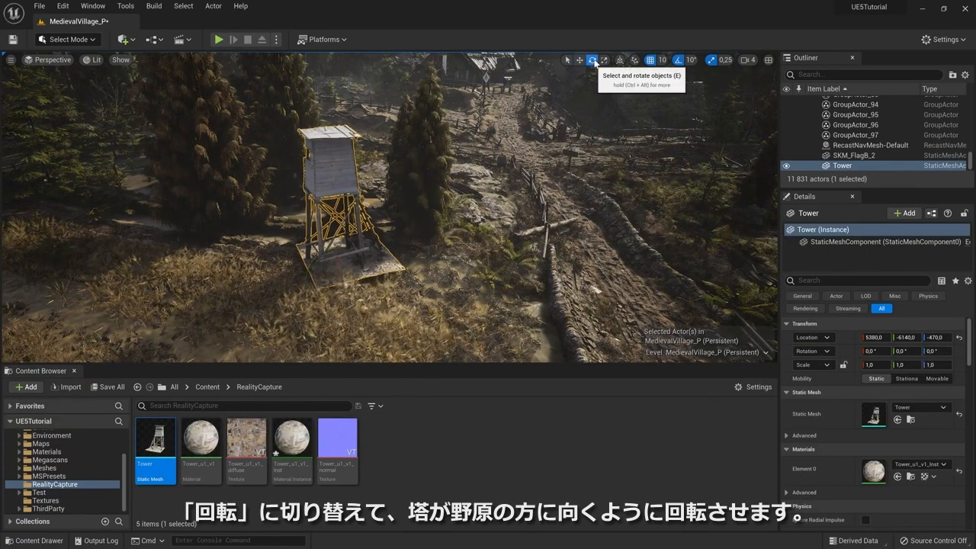
drag(316, 283, 369, 286)
mouse_move(373, 283)
right_down()
mouse_move(335, 274)
mouse_move(382, 282)
mouse_move(362, 288)
right_up()
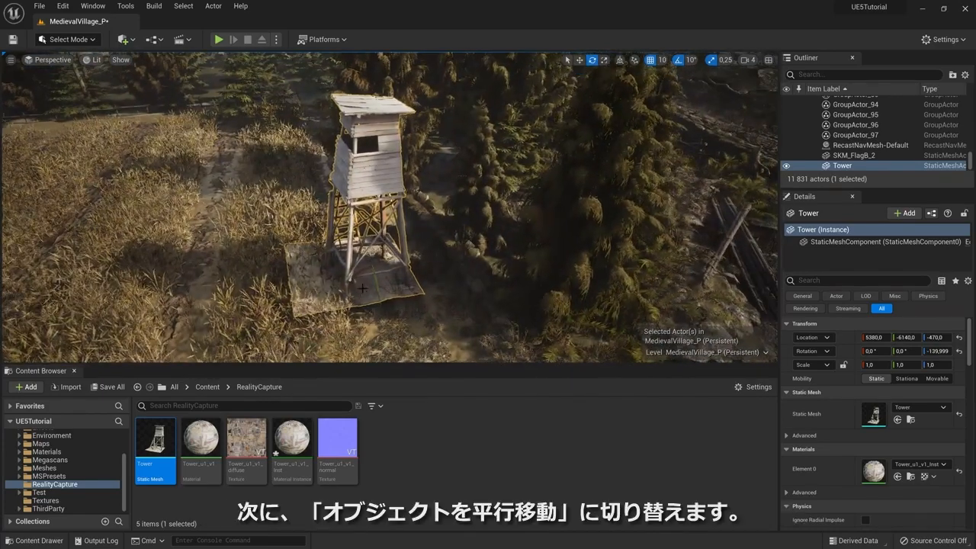
Step: Move the tower closer to the trees and lower it to Z -520 to hide its scanned ground
click(580, 60)
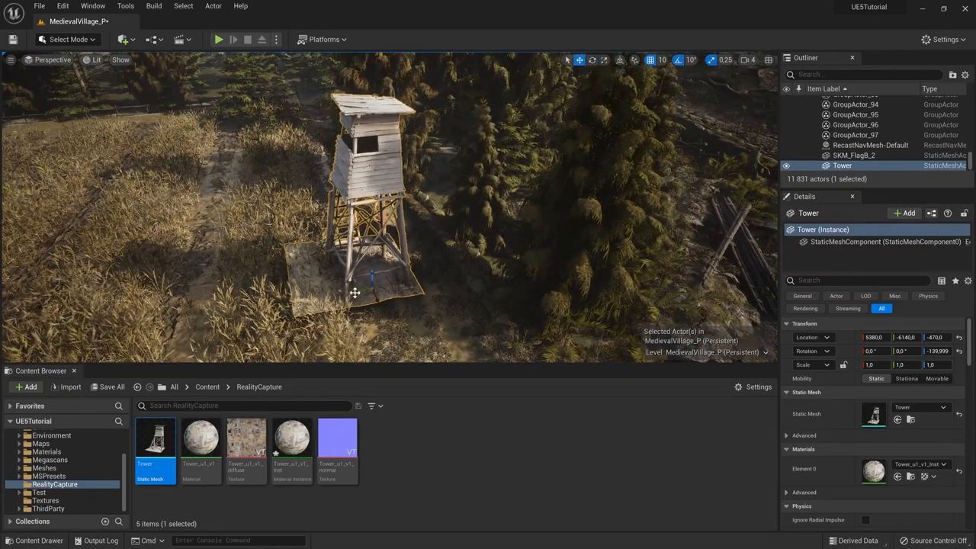
drag(356, 285, 396, 294)
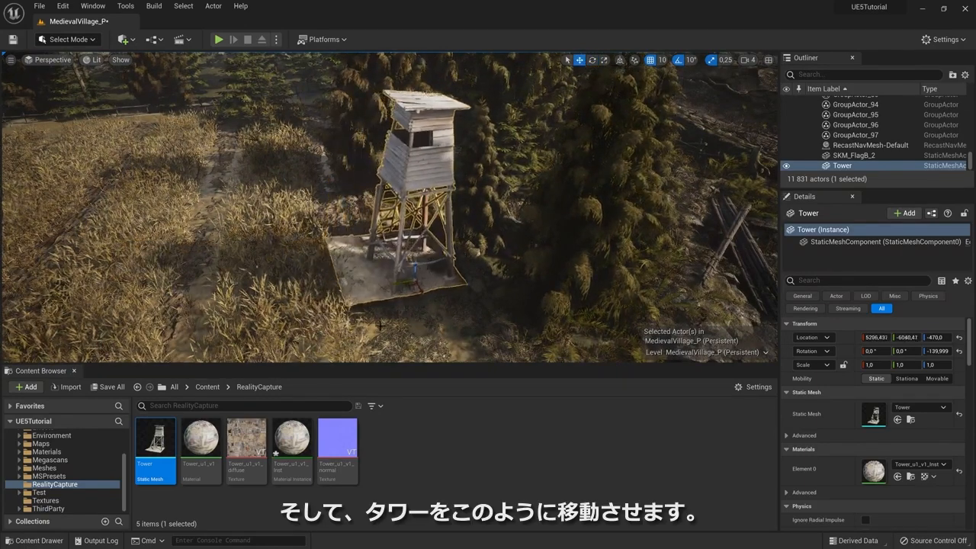
right_drag(397, 293, 365, 287)
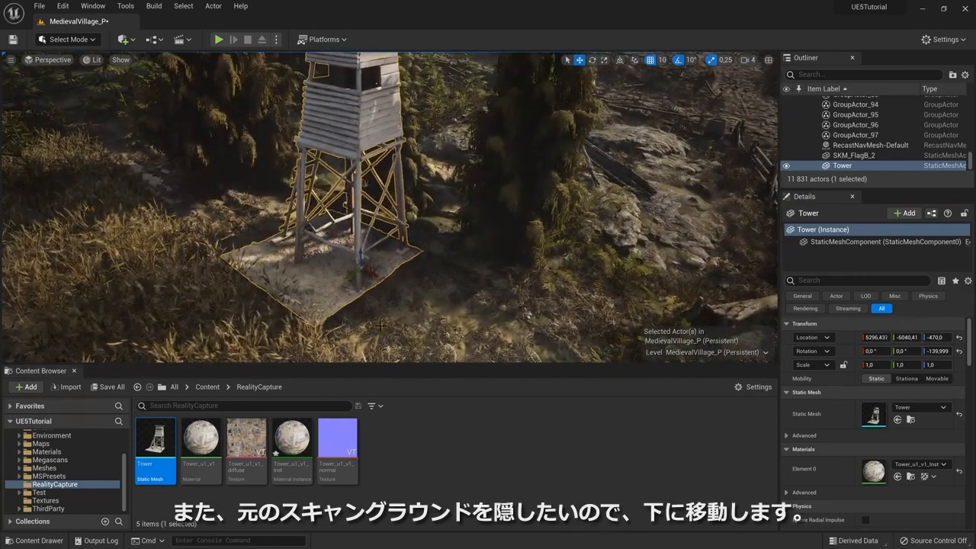
mouse_move(364, 287)
mouse_down()
mouse_move(362, 257)
mouse_move(365, 268)
mouse_up()
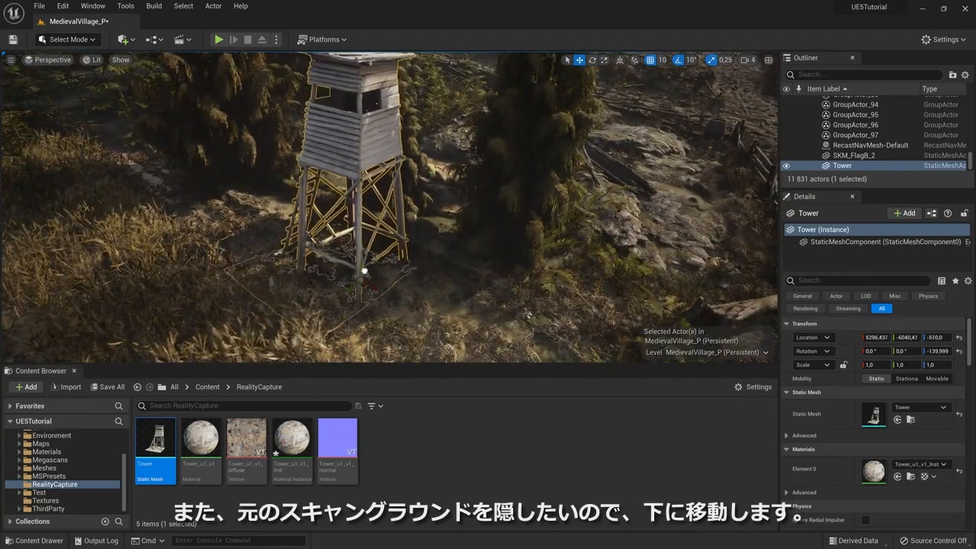
mouse_move(363, 273)
right_down()
mouse_move(412, 269)
mouse_move(363, 261)
right_up()
right_drag(450, 301, 450, 300)
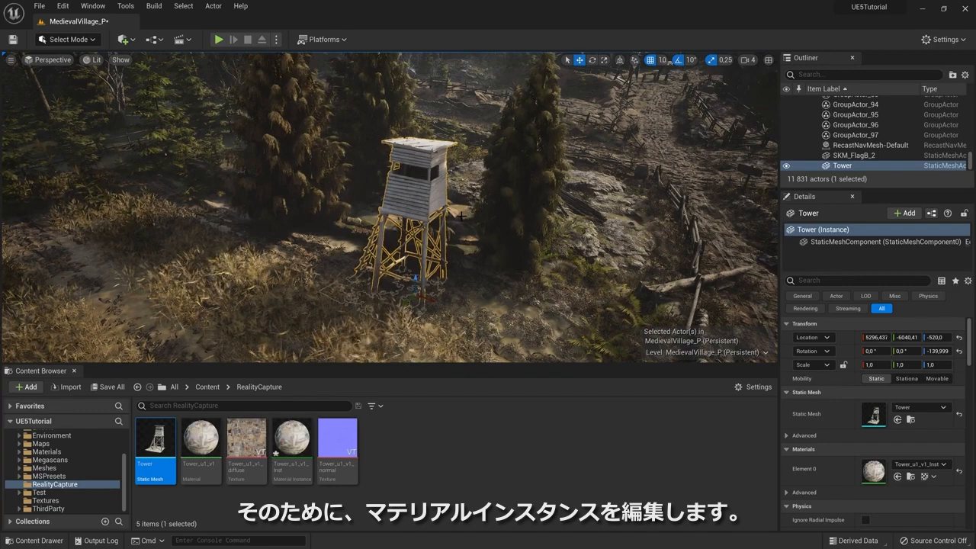
Step: Switch the level viewport's view mode to Unlit to compare the tower's brightness with its surroundings
click(95, 60)
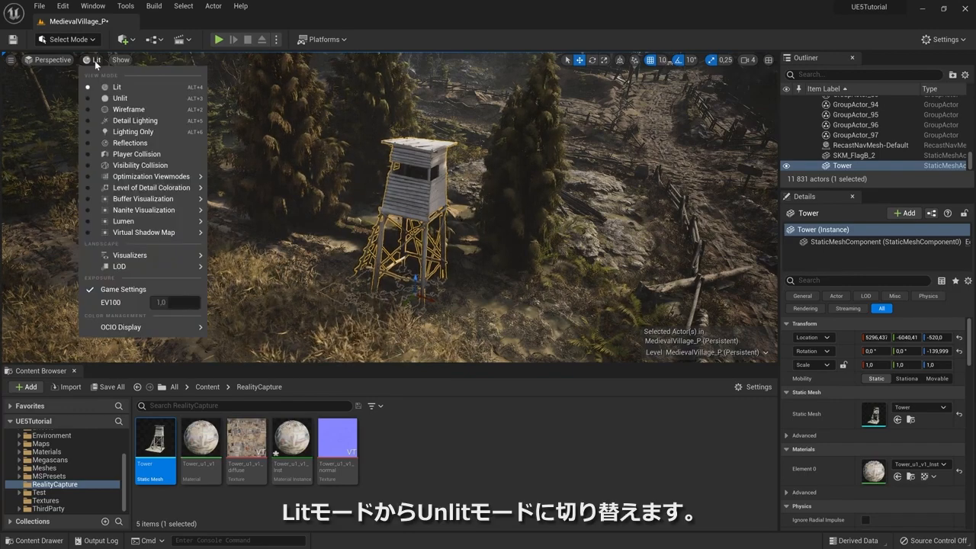
click(120, 98)
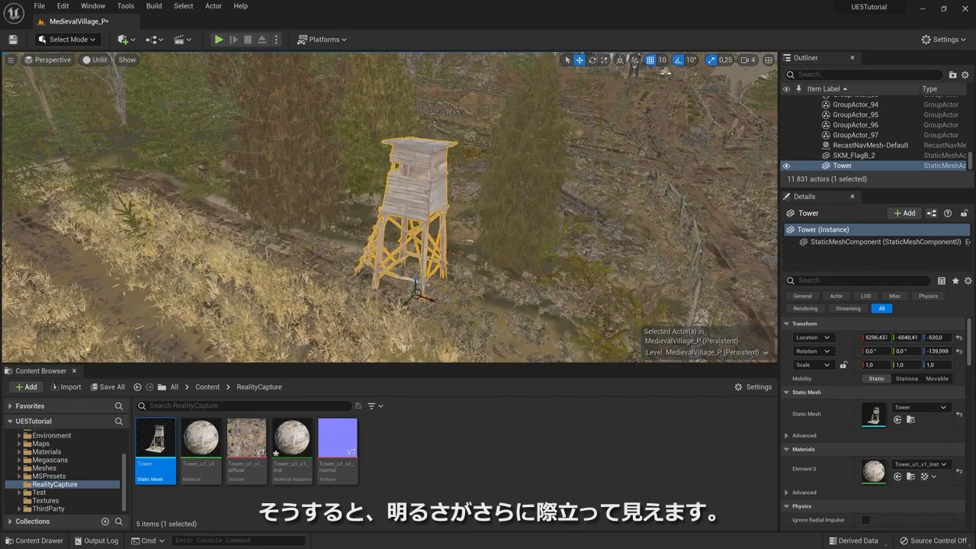
scroll(517, 303, down, 3)
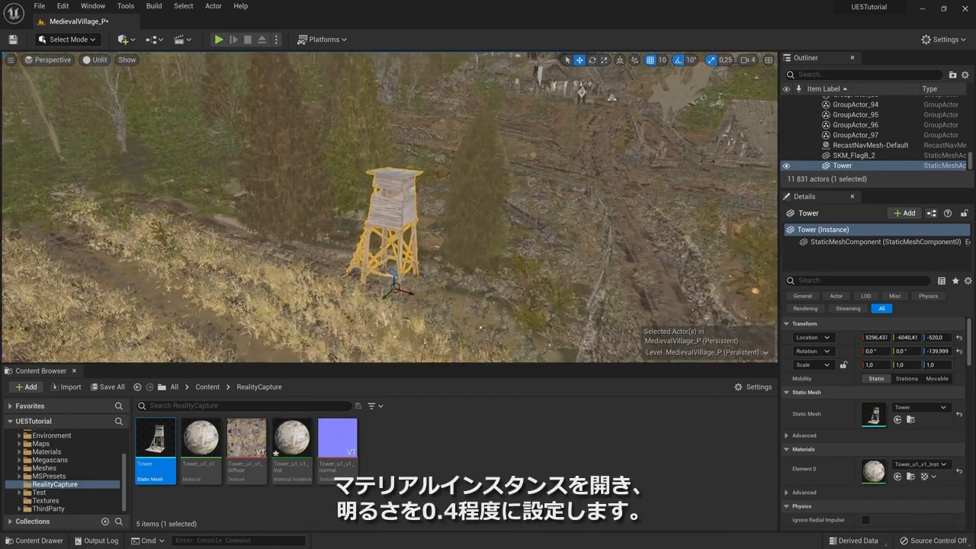
Step: Set the Brightness of the Tower_u1_v1_Inst material instance to 0.4
double_click(294, 442)
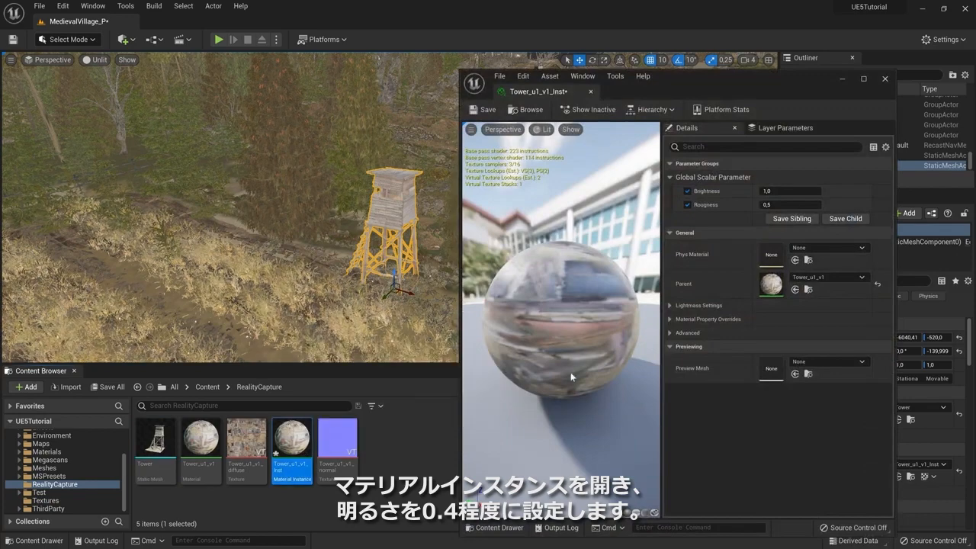
click(782, 192)
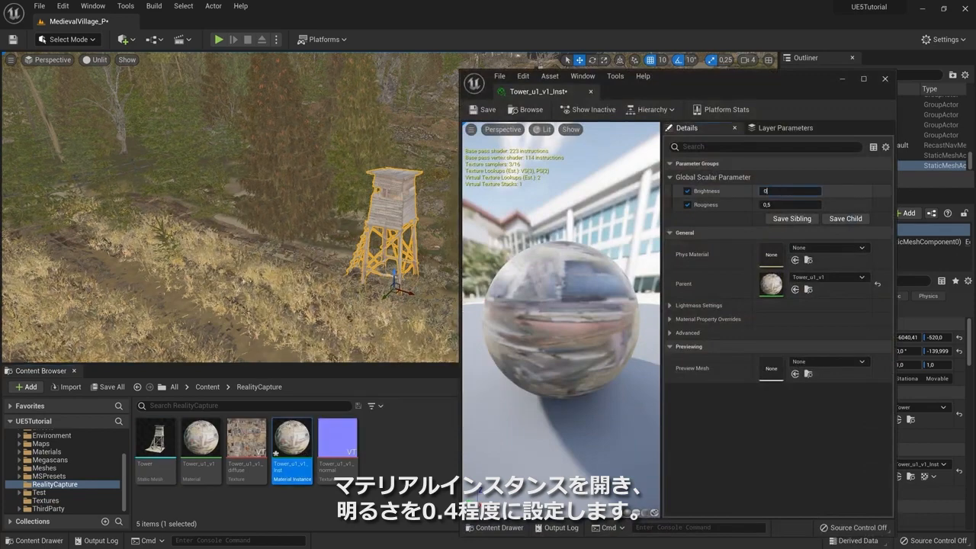
text(0.4)
key(Return)
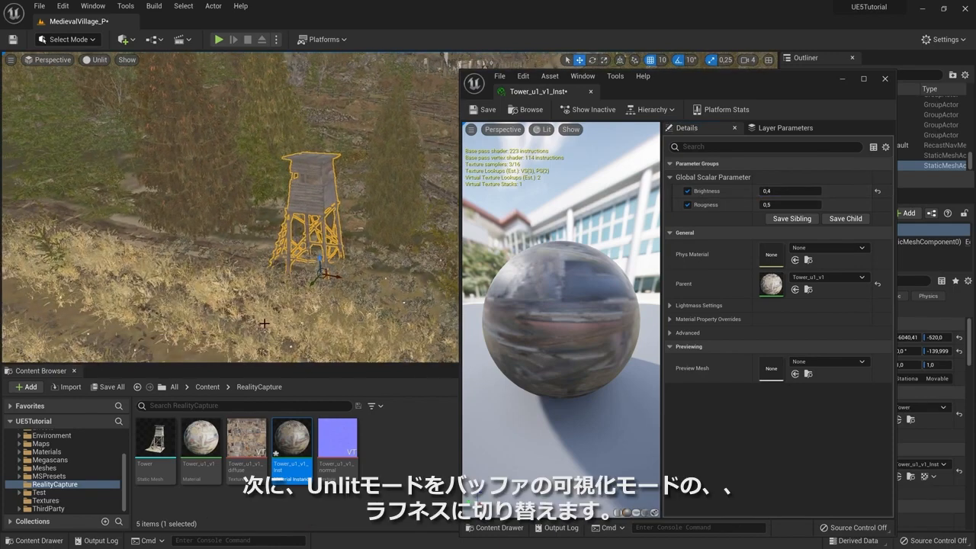
Step: Switch the level viewport's view mode from Unlit to the Roughness buffer visualization
click(97, 61)
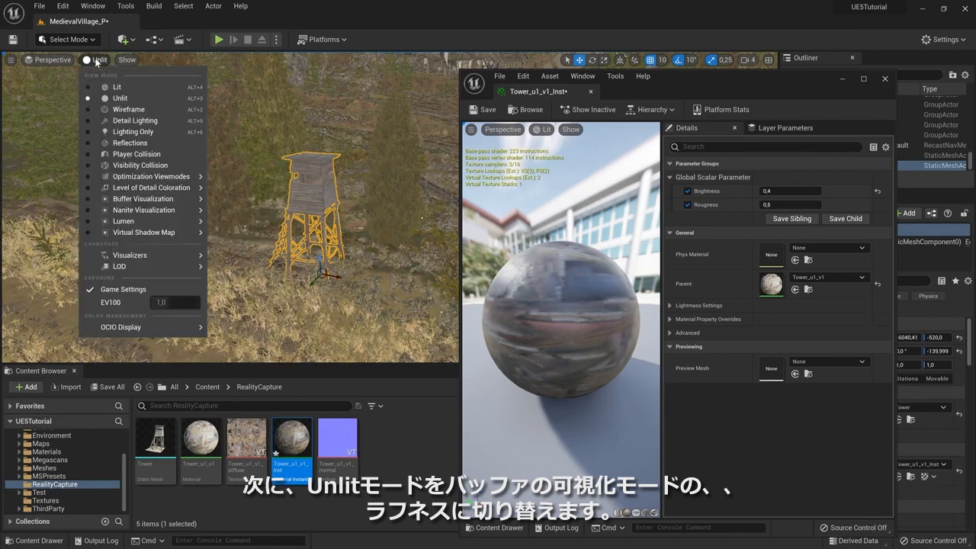
mouse_move(180, 201)
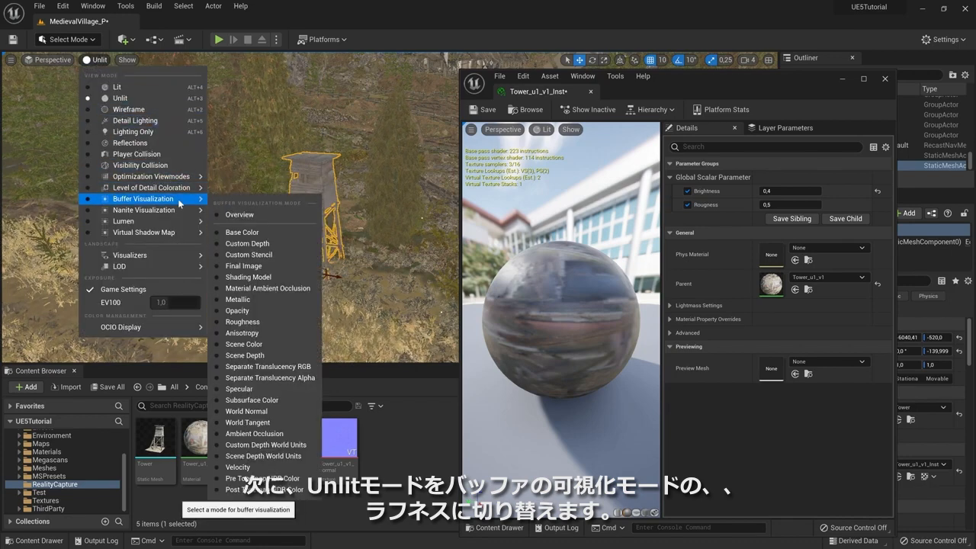
click(280, 320)
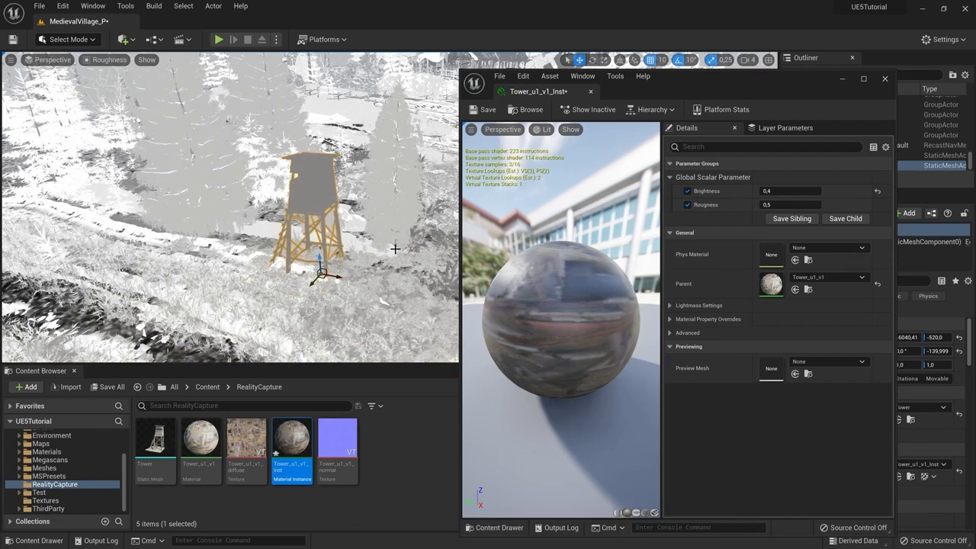
Step: Set the roughness parameter of the Tower_u1_v1_Inst material instance to 0.9 and inspect the tower against its surroundings
click(790, 205)
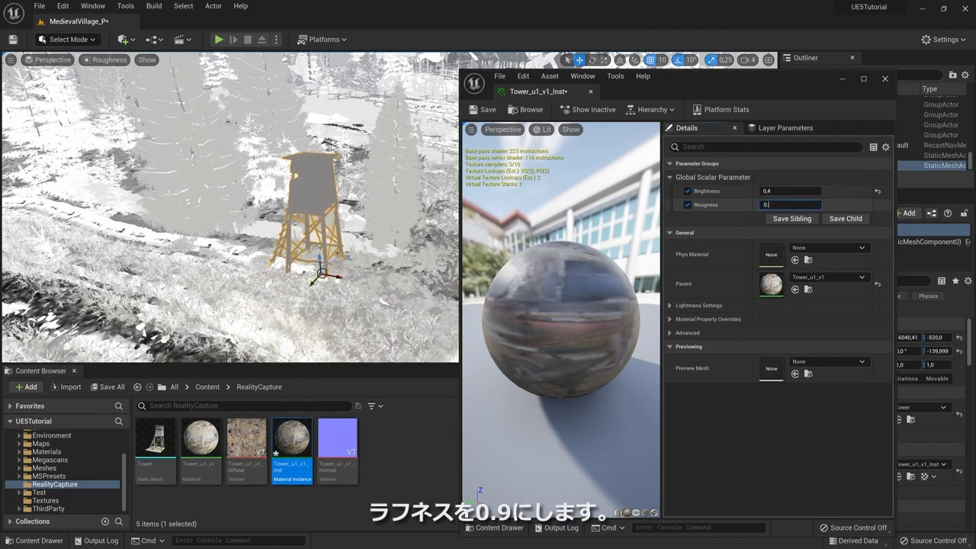
text(0.9)
key(Return)
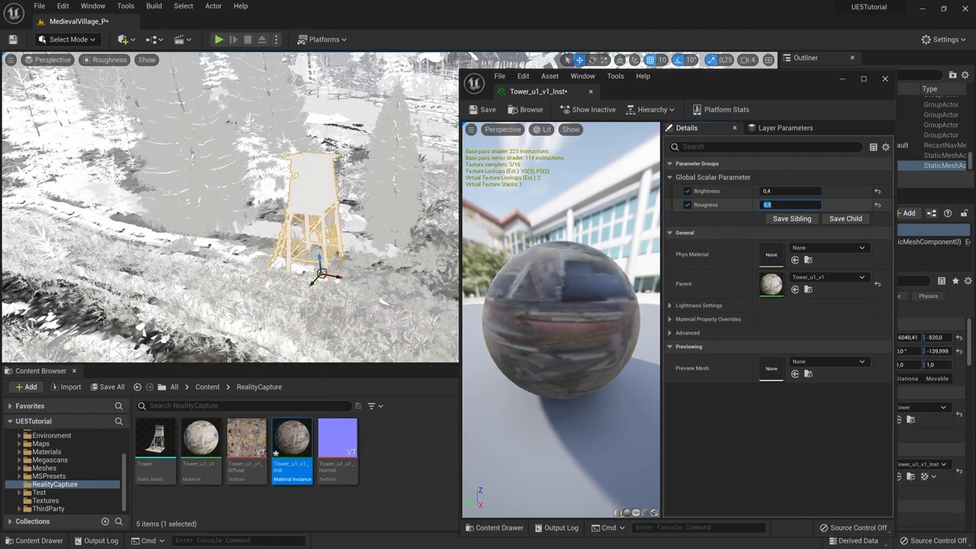
right_drag(341, 318, 318, 313)
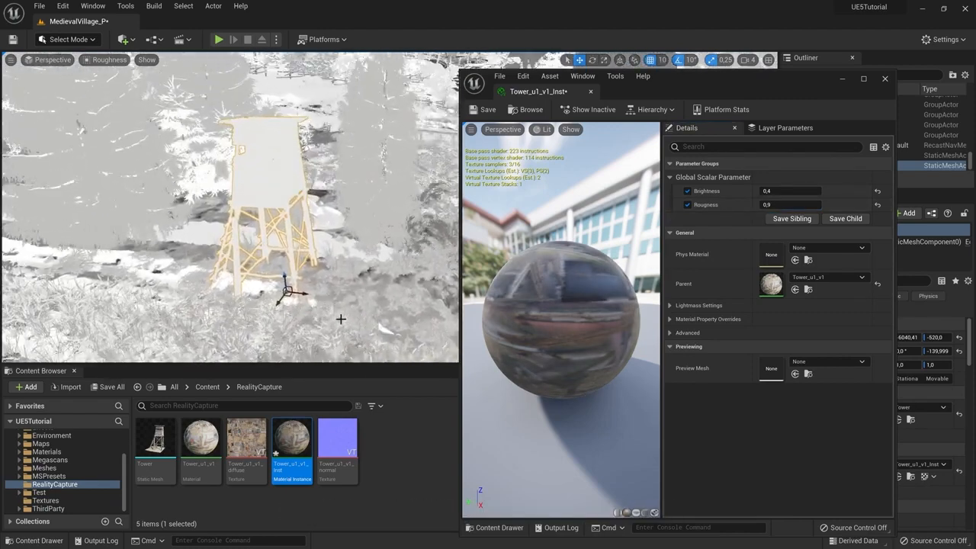
Step: Return the level viewport to Lit view mode and look over the tower among the trees
click(109, 59)
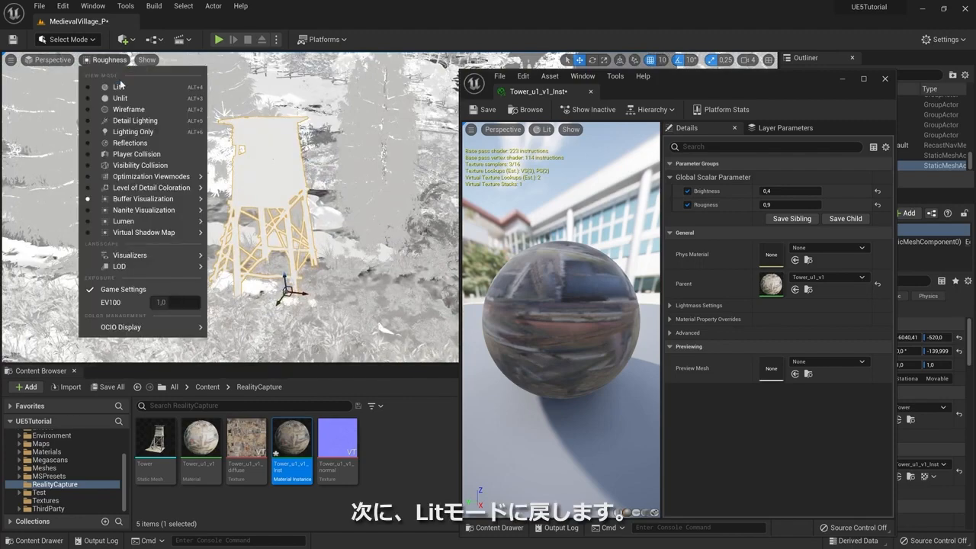
click(118, 86)
right_drag(229, 229, 215, 223)
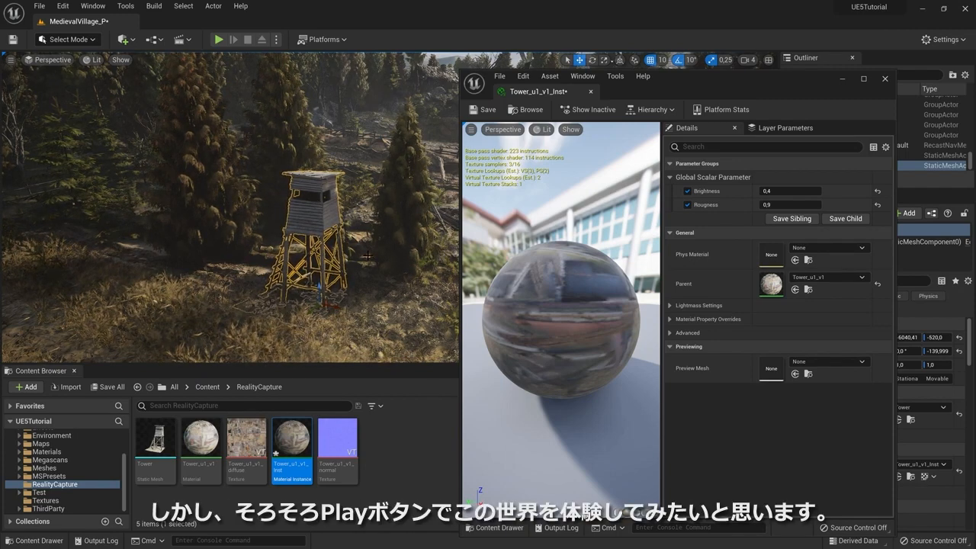
right_drag(356, 293, 355, 293)
Step: Save and close the Tower_u1_v1_Inst material instance, and play the MedievalVillage_P level in the viewport
click(485, 109)
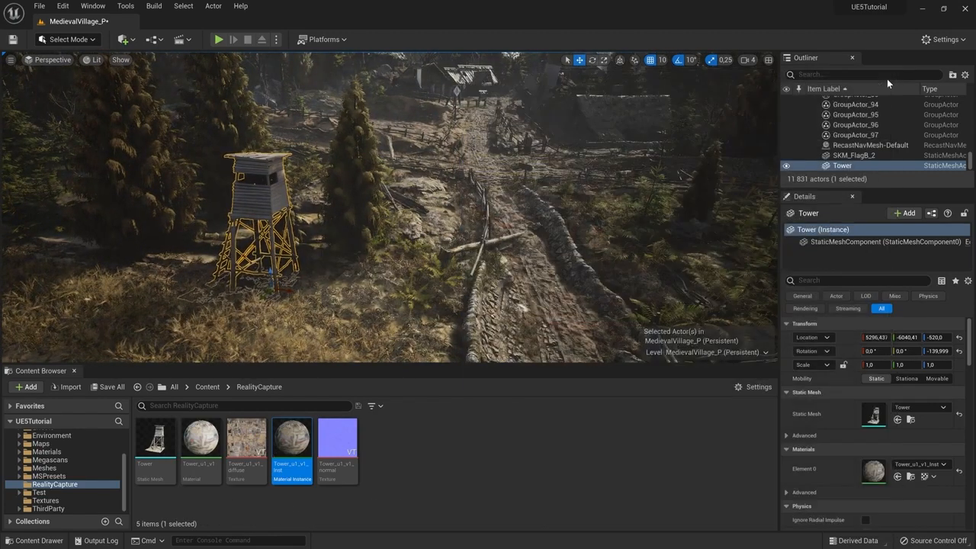
click(885, 79)
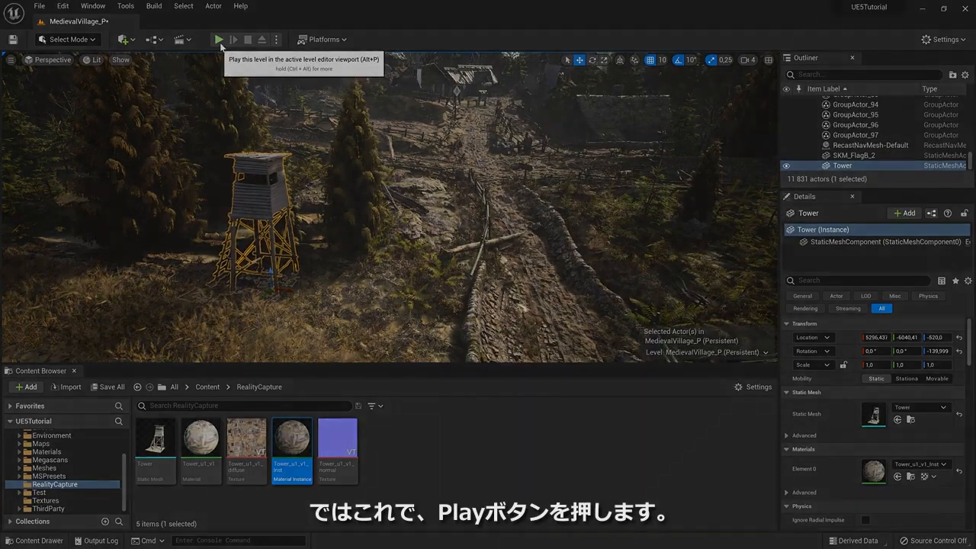
click(219, 40)
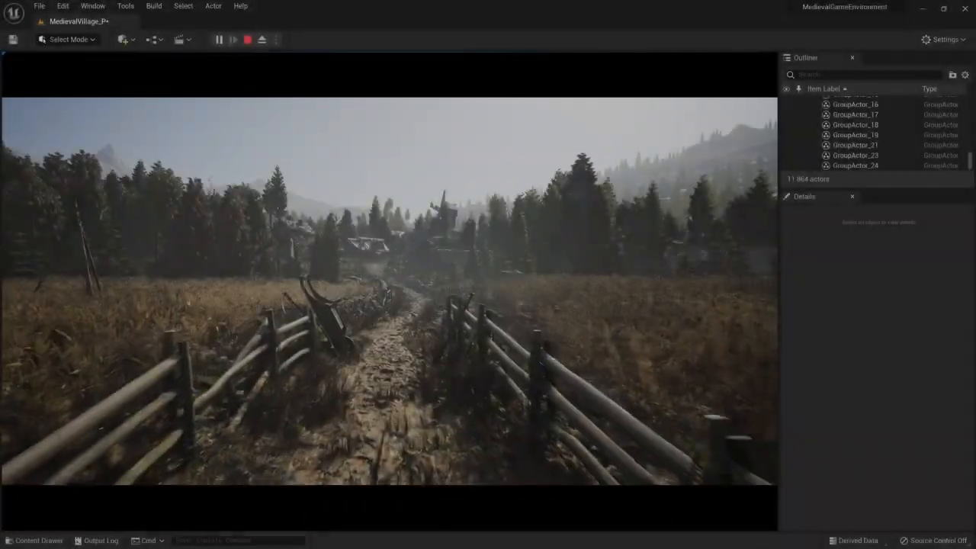